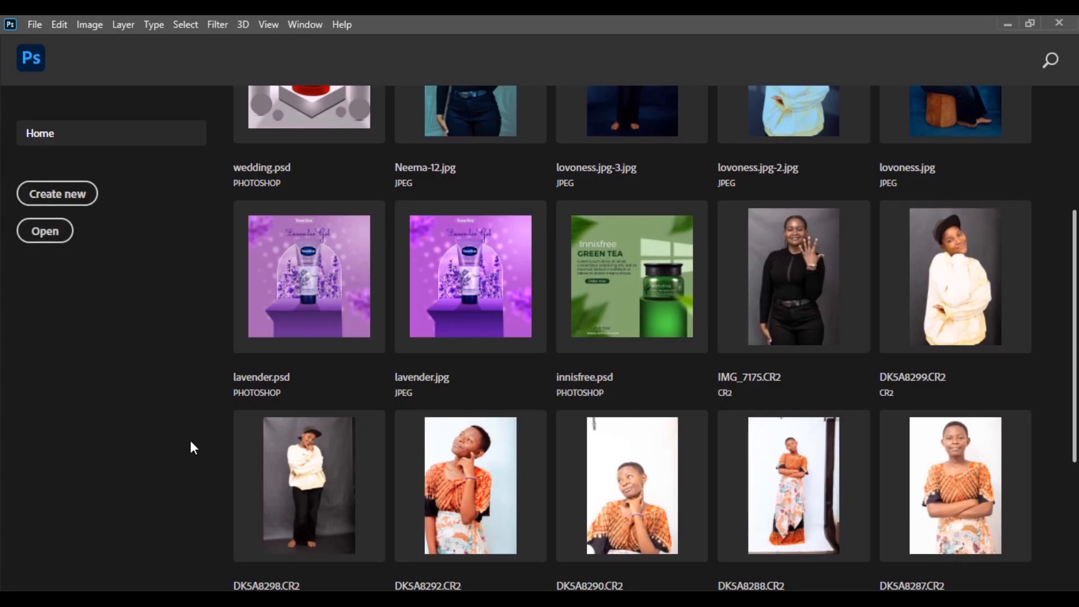
# Step: Start a new document set to 3000 × 3000 px, 300 ppi, RGB, with a white background
pyautogui.hotkey('ctrl', 'n')
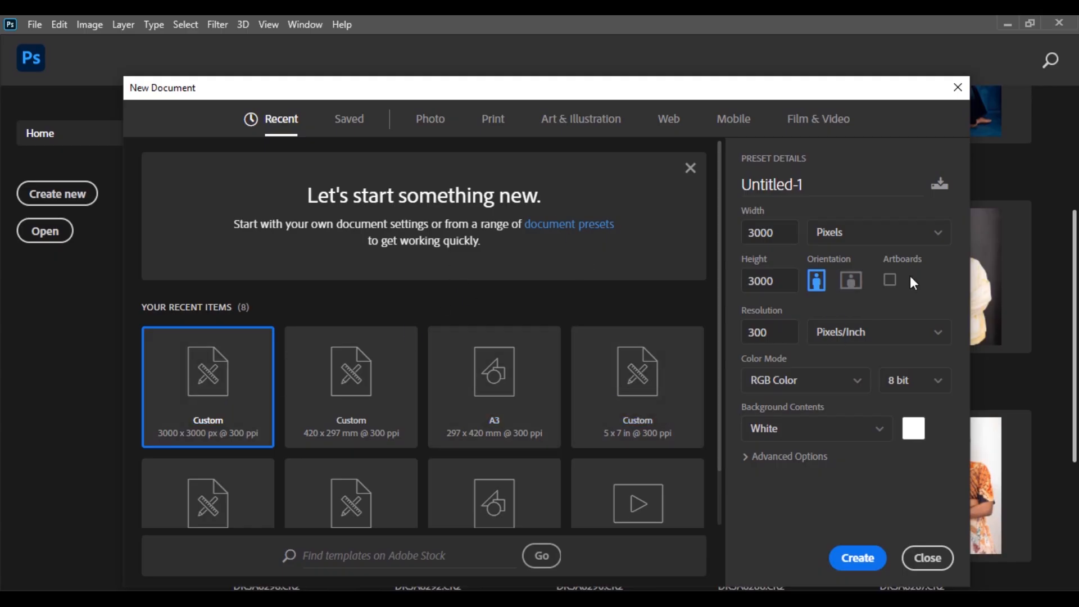
# Step: Create the blank 3000 × 3000 px white Untitled-1 document
pyautogui.click(858, 559)
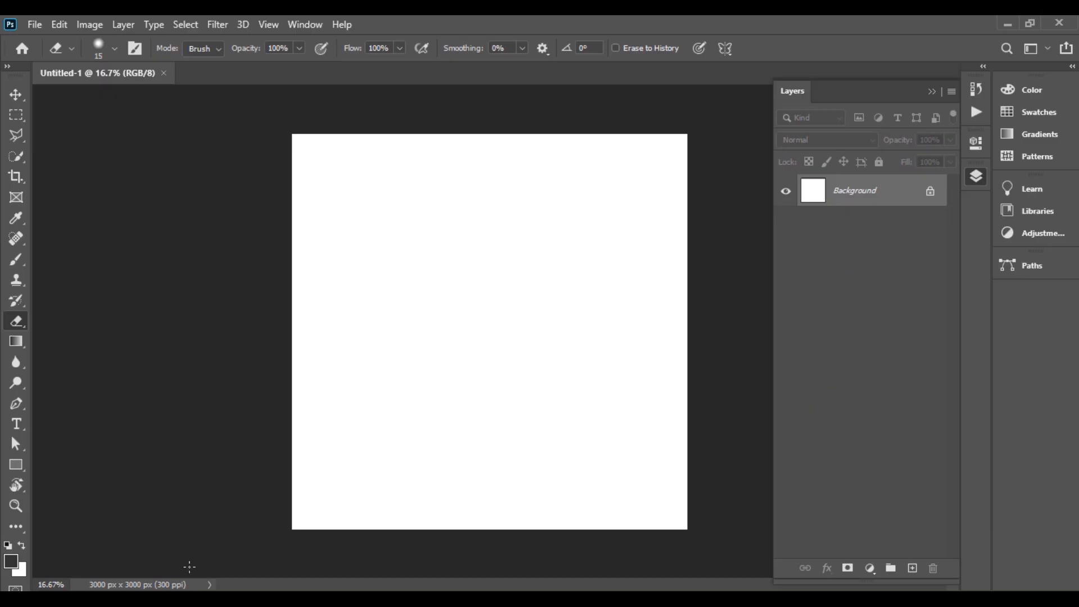
# Step: Place the golden light-burst image from the CHURCH POSTER folder, enlarged and shifted to fill the canvas
pyautogui.moveTo(258, 598)
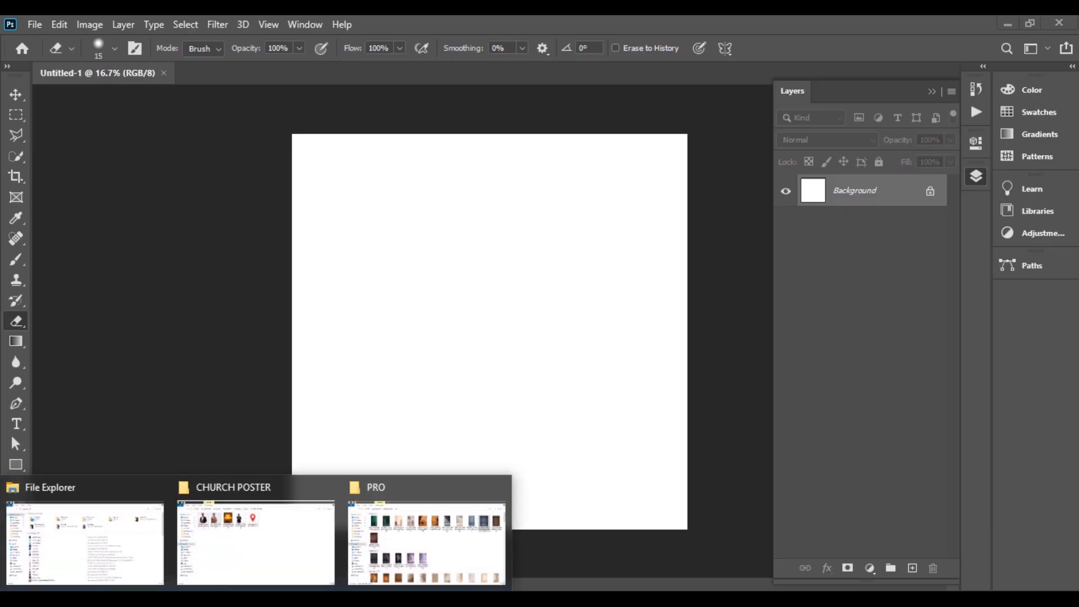
pyautogui.click(258, 566)
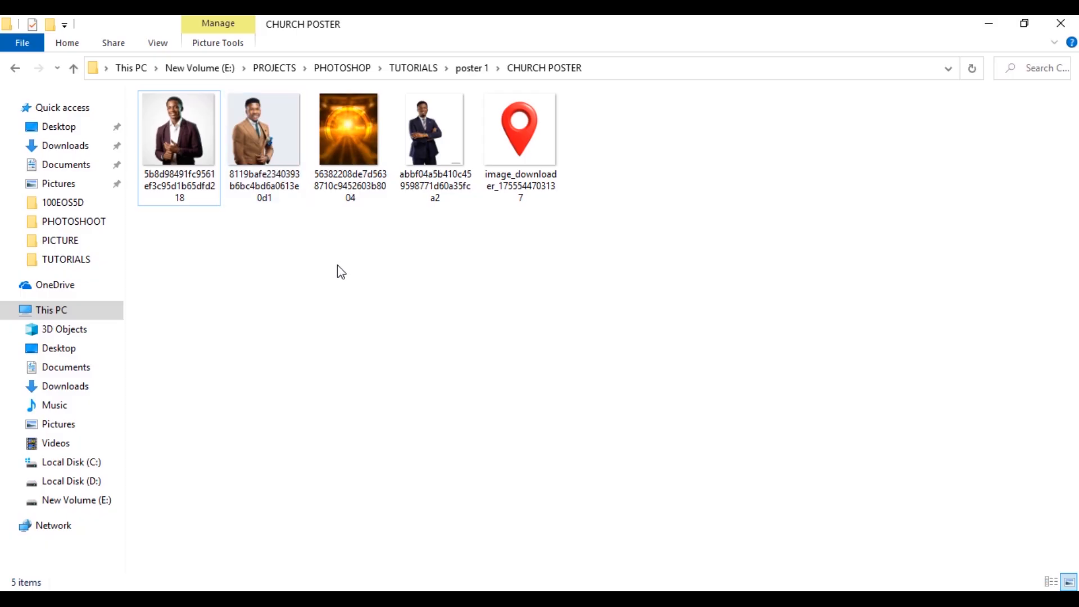
pyautogui.moveTo(331, 110); pyautogui.dragTo(352, 378)
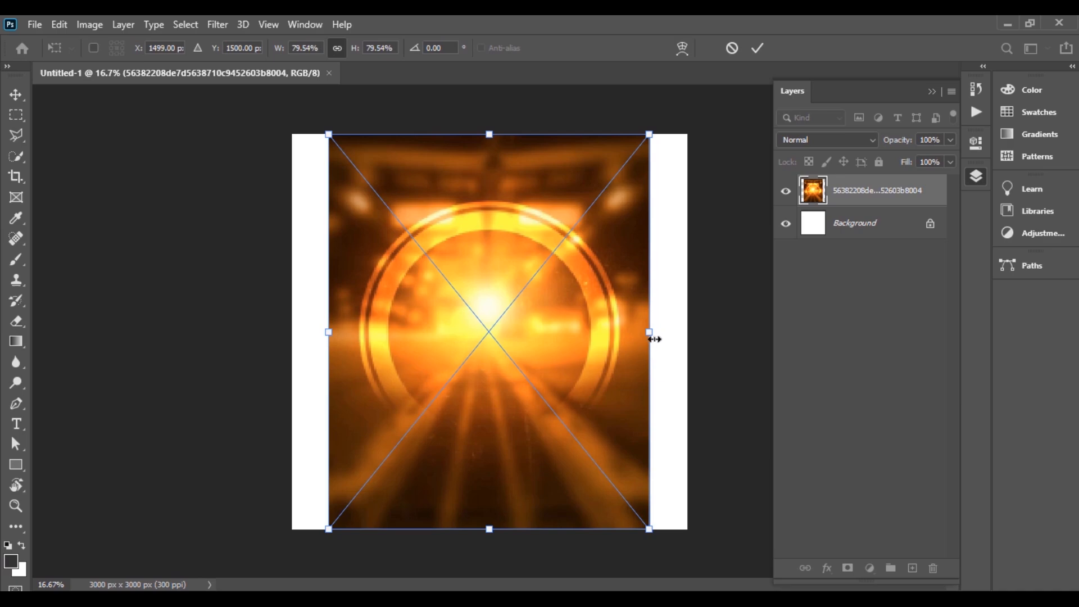
pyautogui.moveTo(655, 339); pyautogui.dragTo(687, 341)
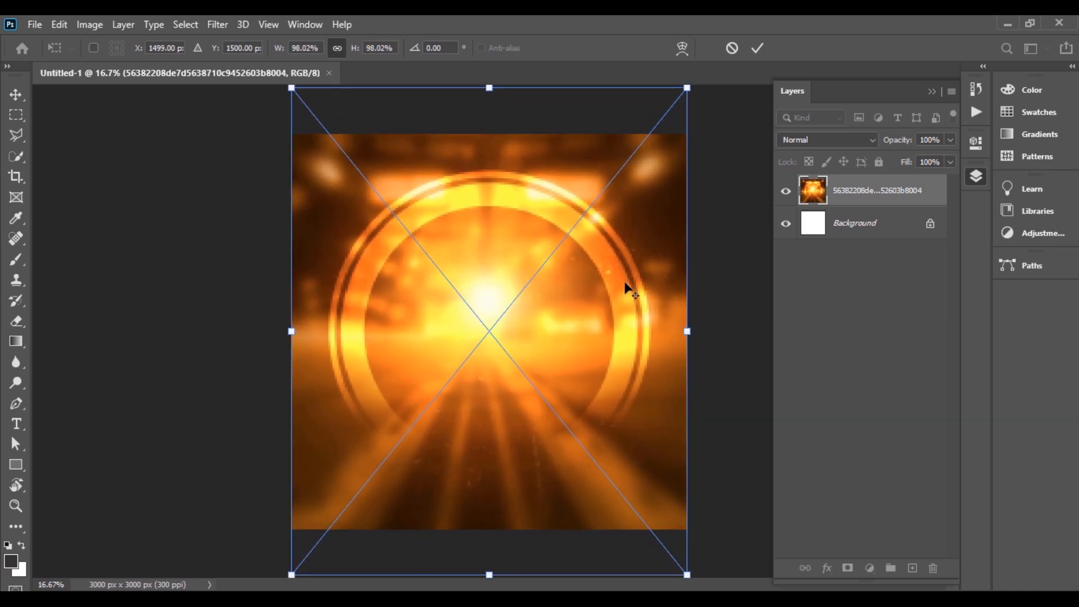
pyautogui.press('e')
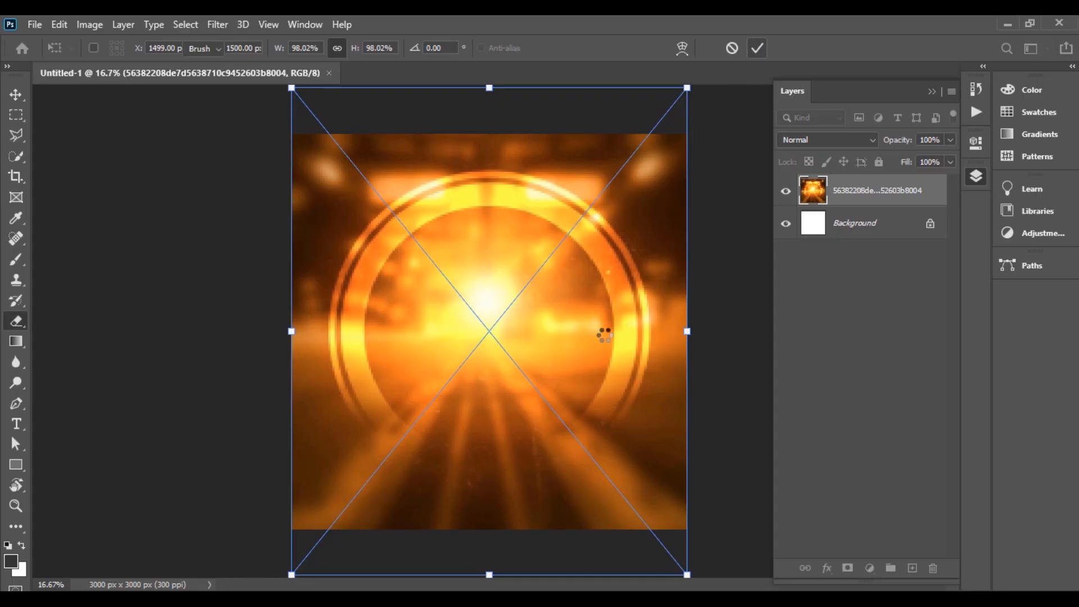
pyautogui.press('v')
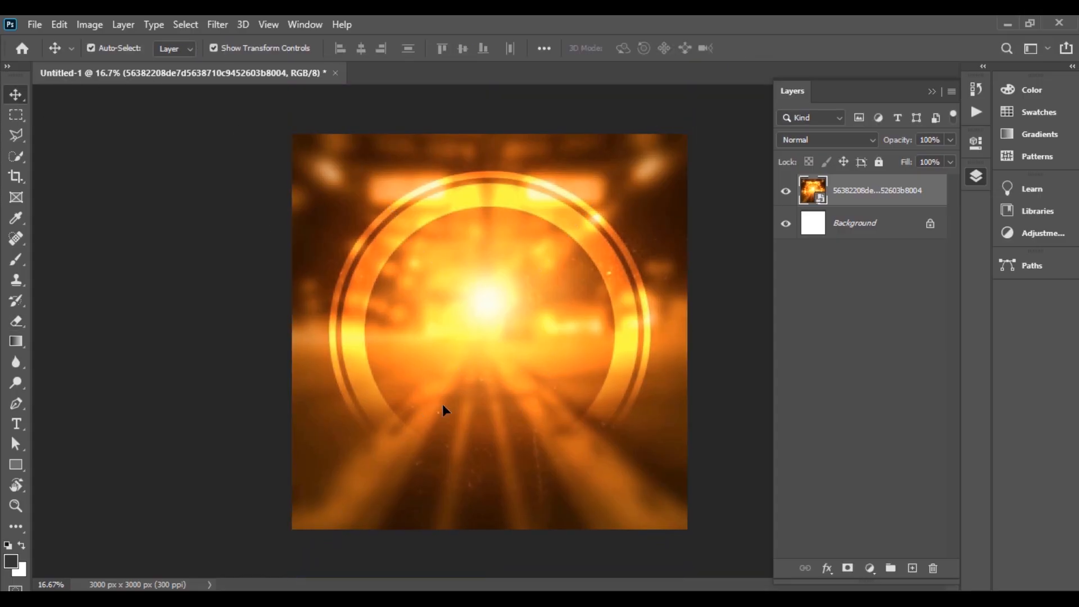
pyautogui.moveTo(443, 403); pyautogui.dragTo(430, 375)
pyautogui.moveTo(628, 338); pyautogui.dragTo(635, 338)
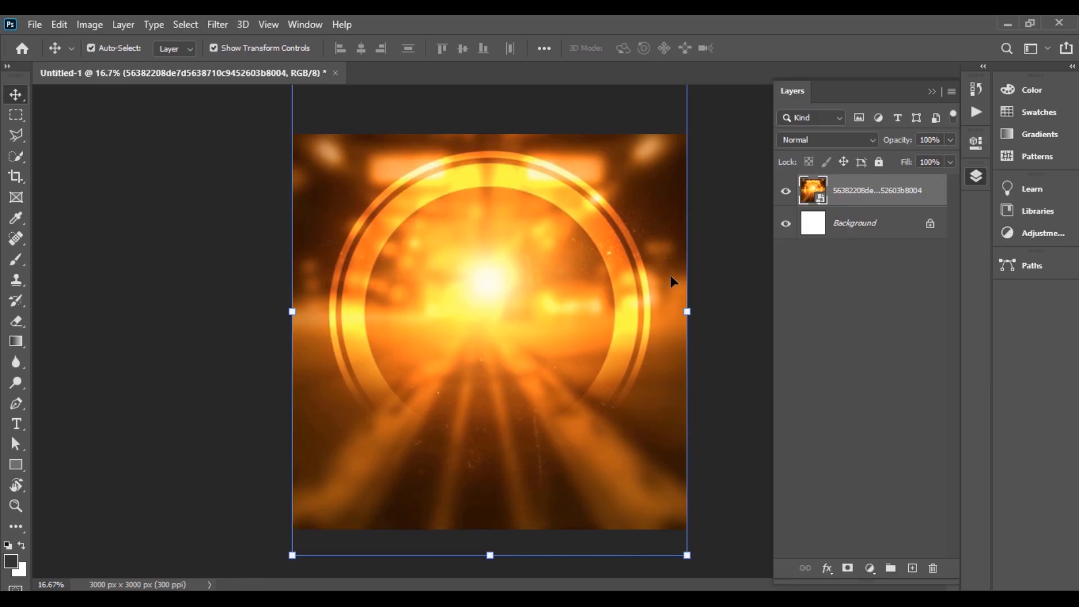
# Step: Apply a Gaussian Blur of about 22 px to the light-burst layer
pyautogui.click(218, 25)
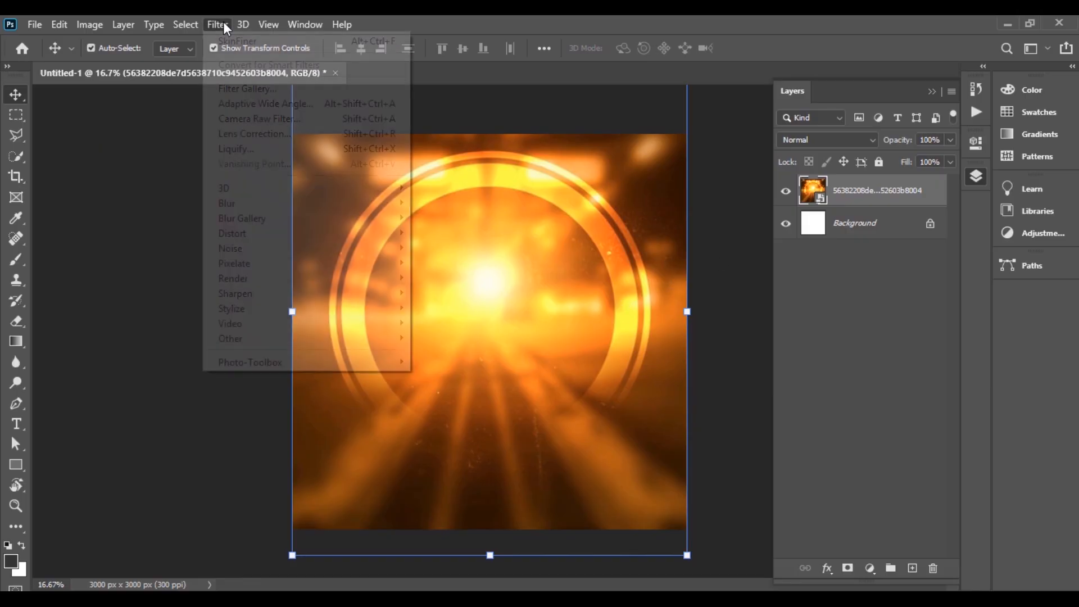
pyautogui.moveTo(293, 207)
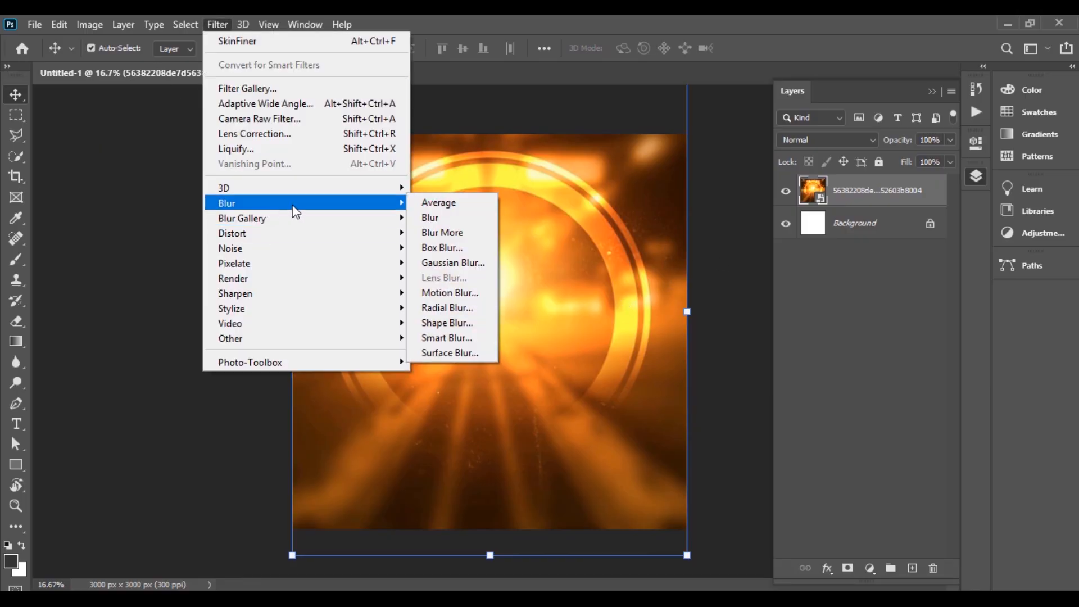
pyautogui.click(427, 264)
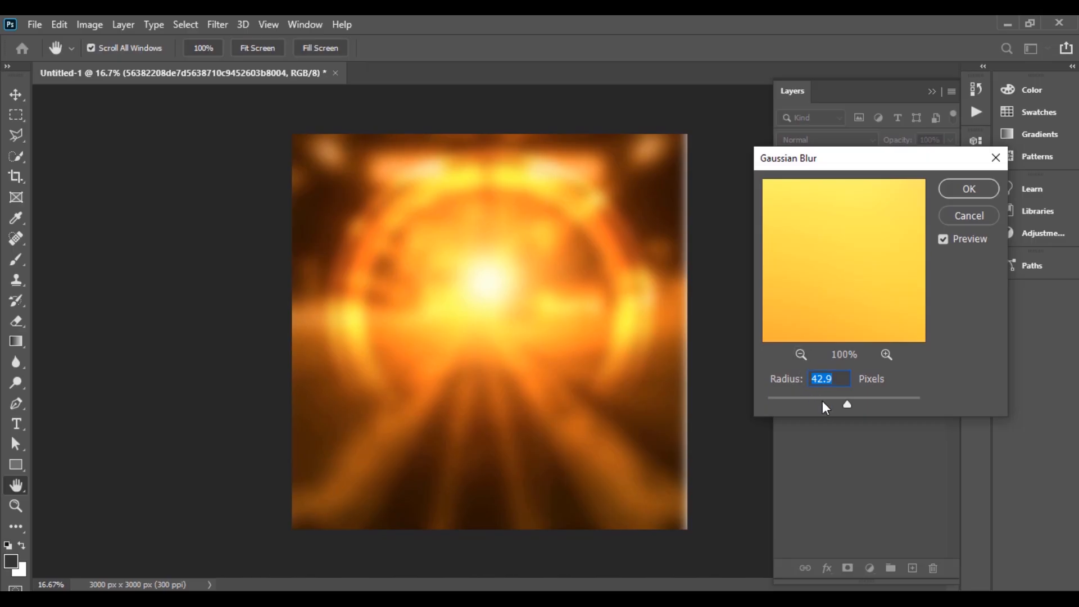
pyautogui.moveTo(823, 401); pyautogui.dragTo(833, 397)
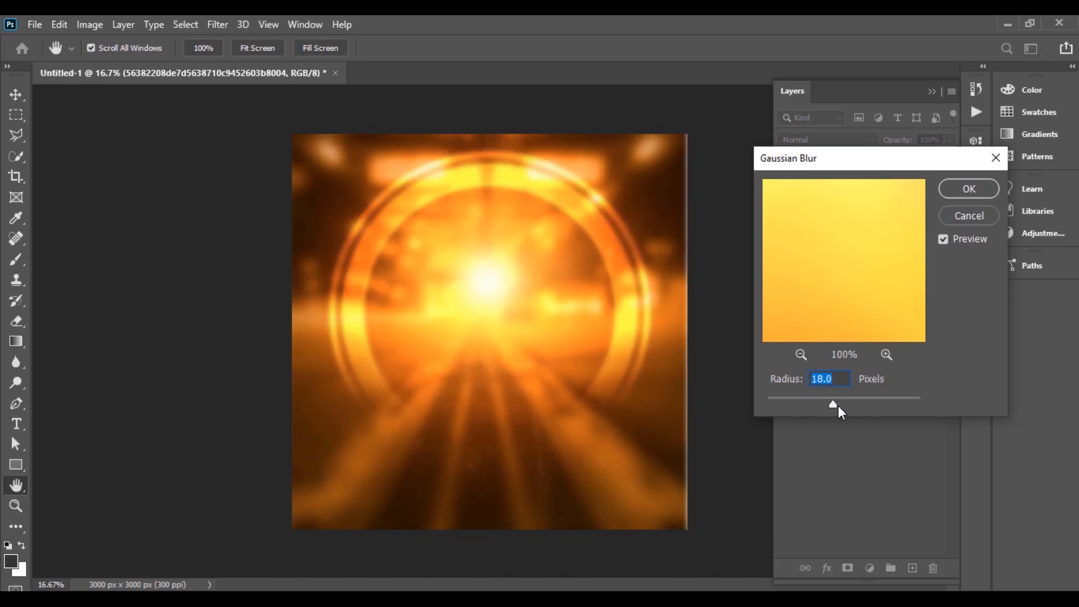
pyautogui.moveTo(834, 403); pyautogui.dragTo(837, 403)
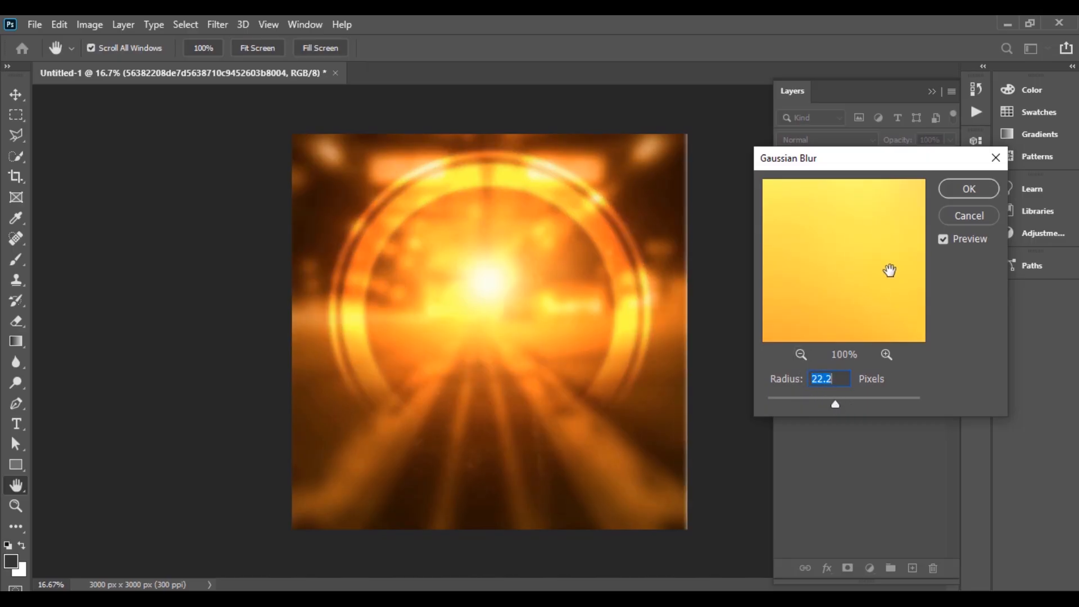
pyautogui.click(970, 189)
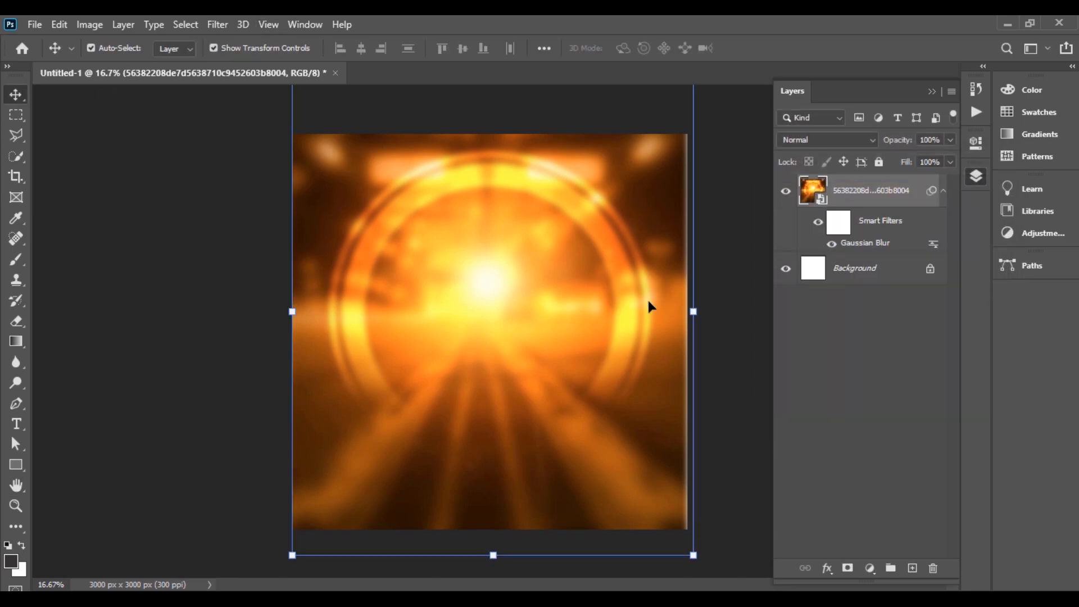
# Step: Widen the blurred background to about 103% and nudge it upward
pyautogui.click(694, 311)
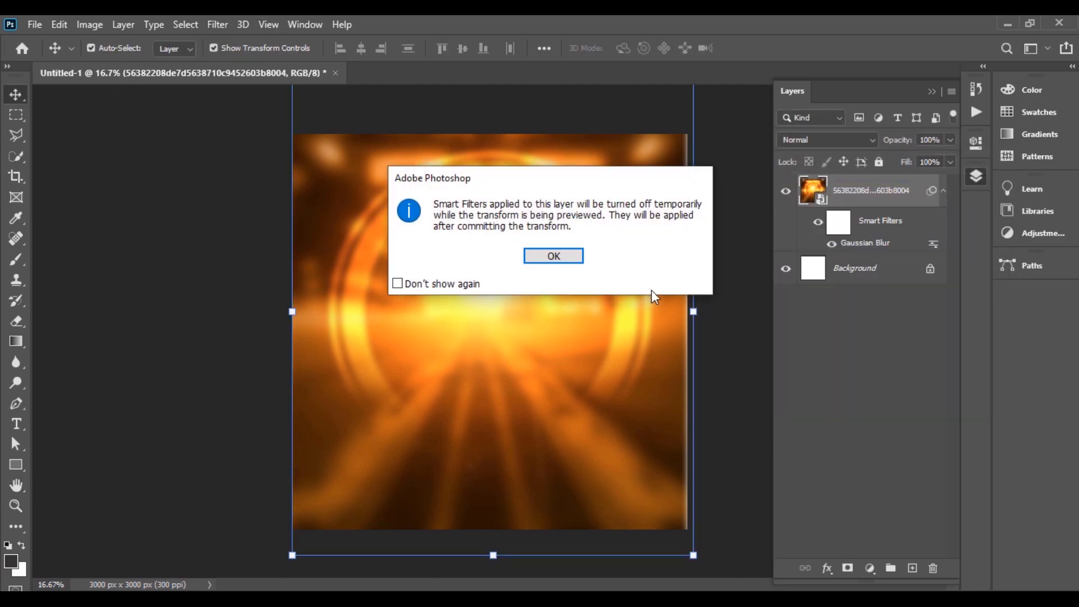
pyautogui.click(551, 256)
pyautogui.moveTo(697, 314); pyautogui.dragTo(708, 312)
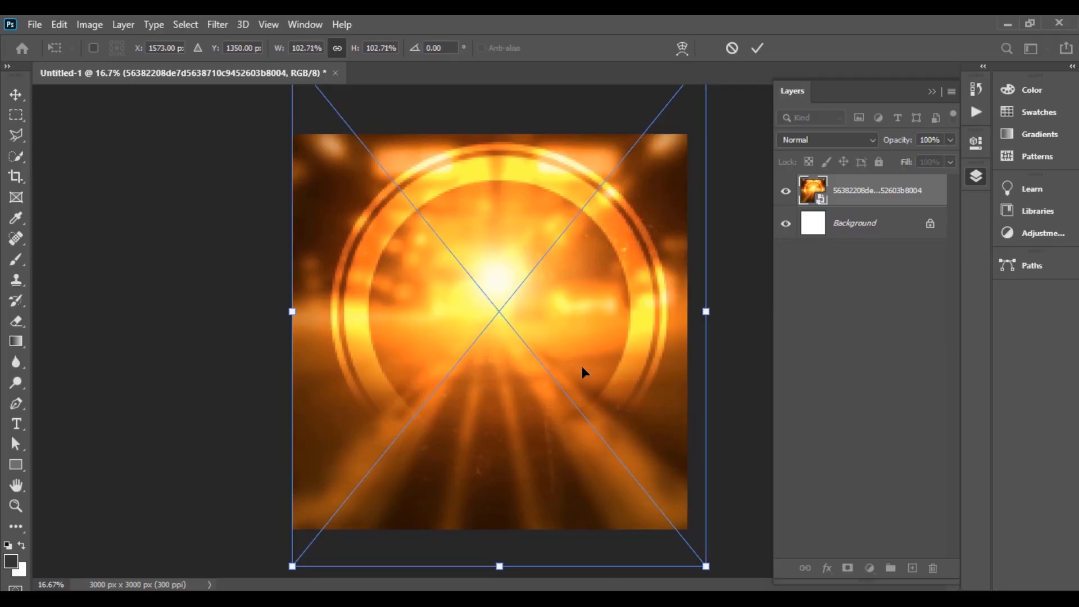
pyautogui.moveTo(583, 371); pyautogui.dragTo(582, 358)
pyautogui.click(757, 49)
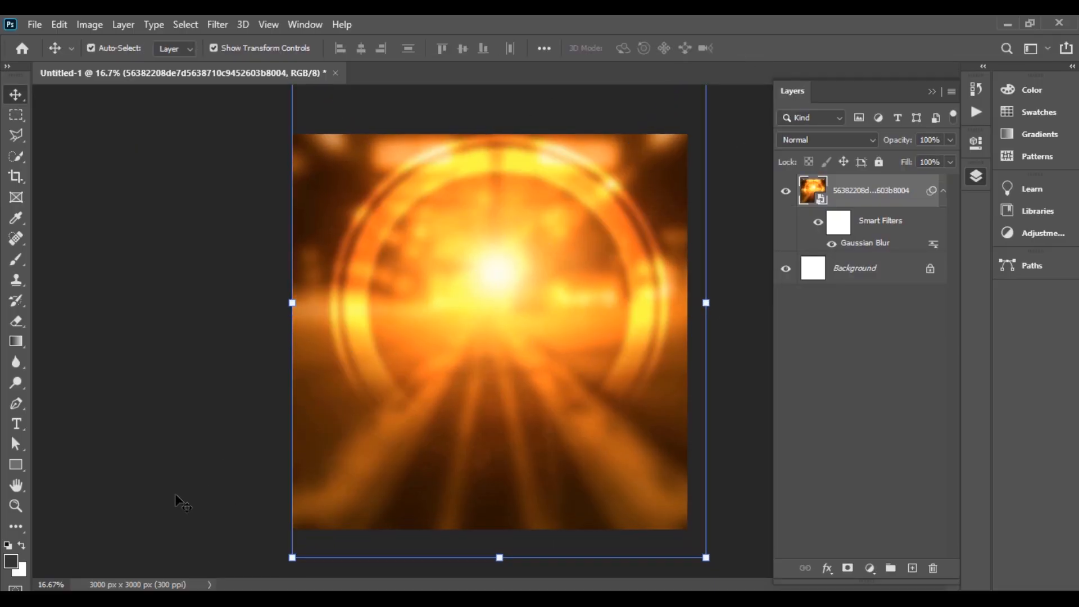
# Step: Place the maroon-suit man's photo from the CHURCH POSTER folder onto the canvas
pyautogui.moveTo(225, 599)
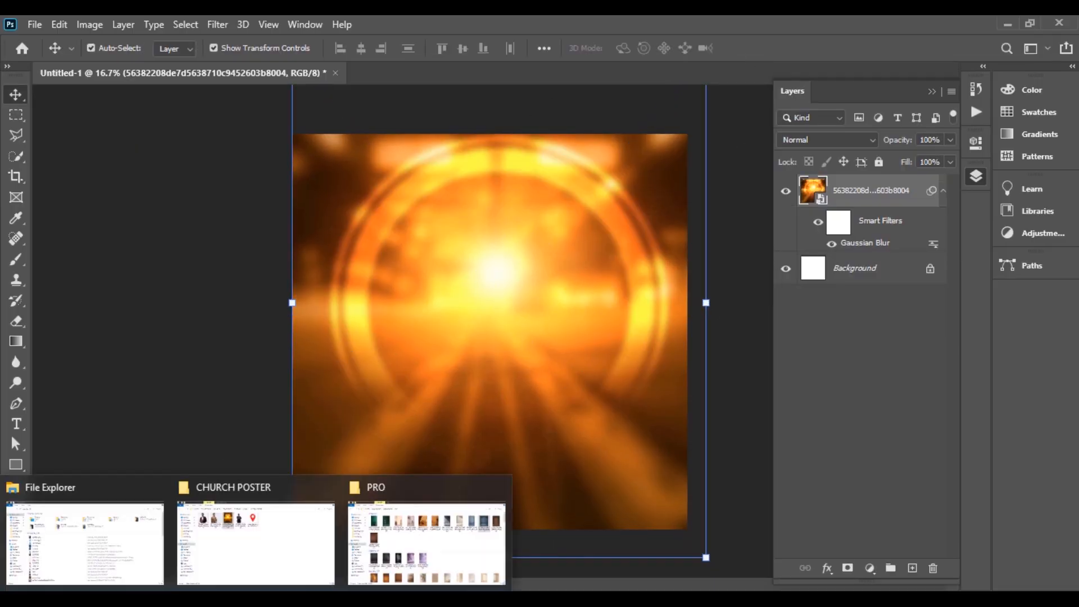
pyautogui.click(279, 513)
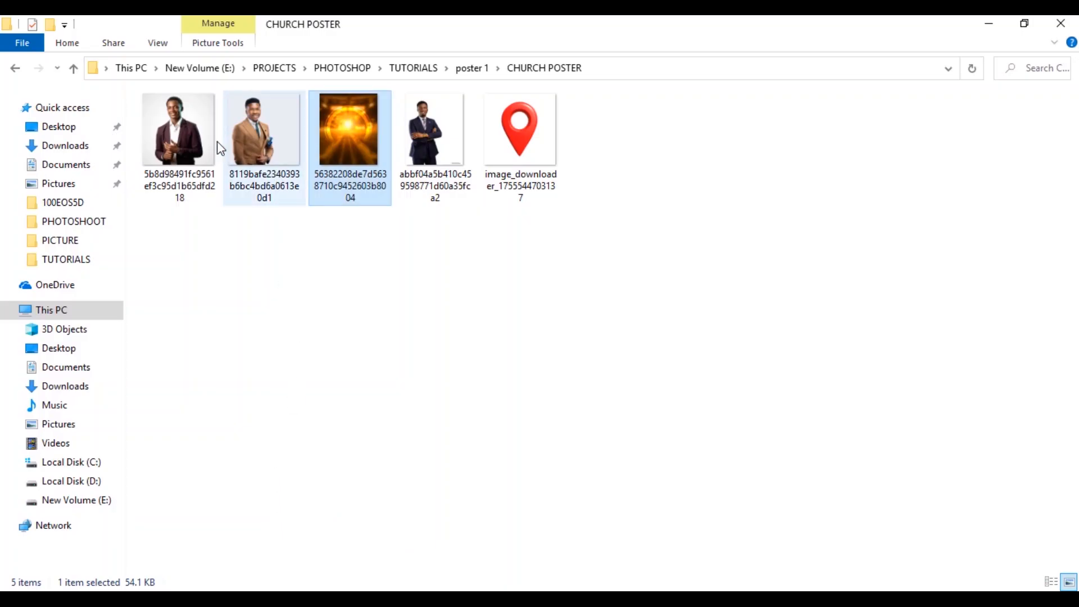
pyautogui.moveTo(176, 129); pyautogui.dragTo(516, 335)
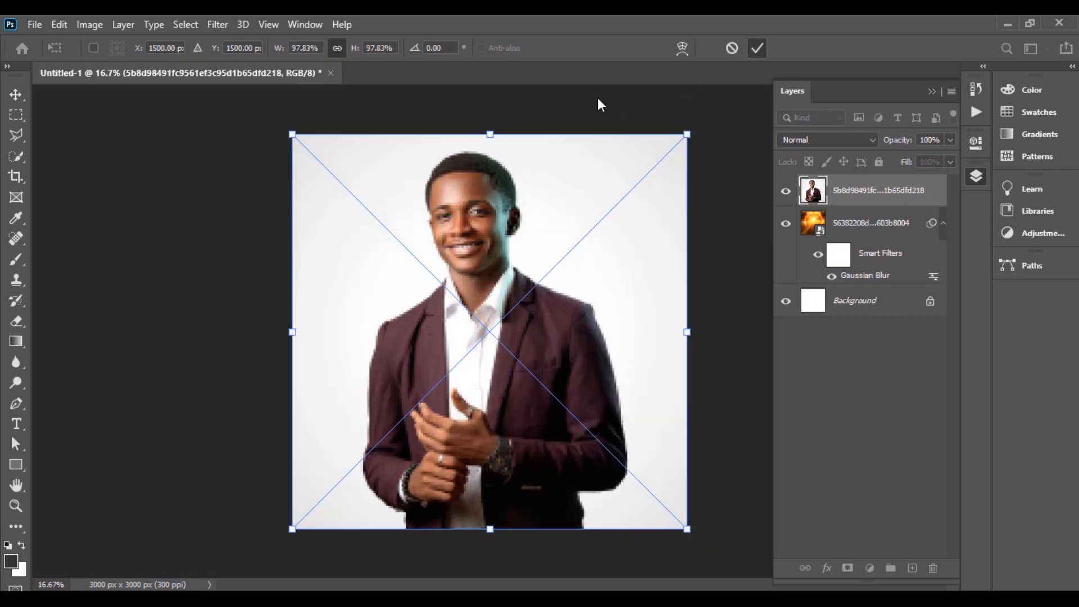
pyautogui.press('Return')
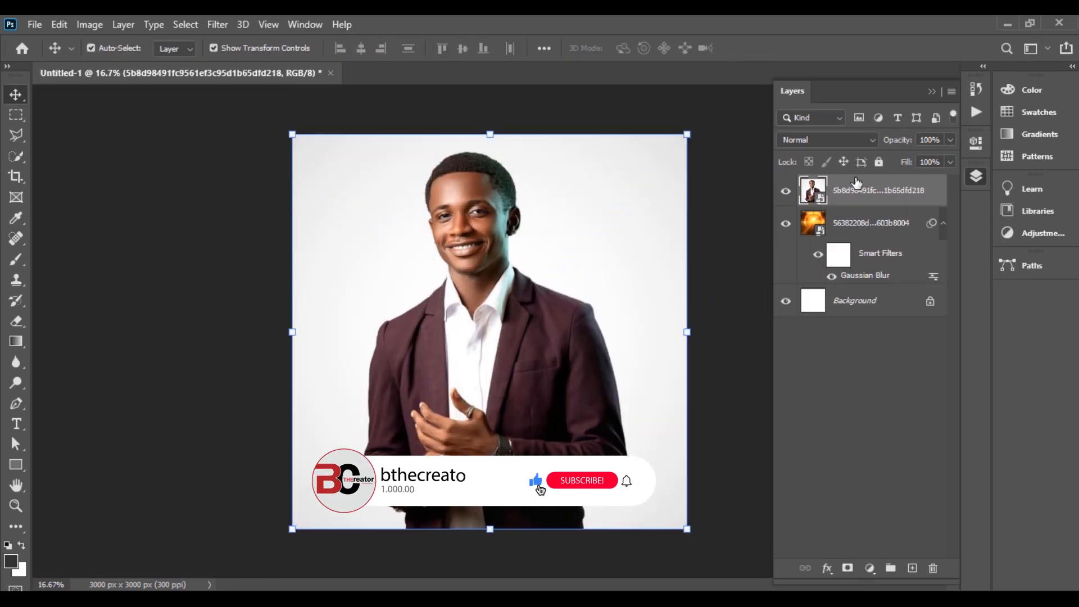
# Step: Convert the placed photo to a pixel layer and remove its white background
pyautogui.click(980, 145)
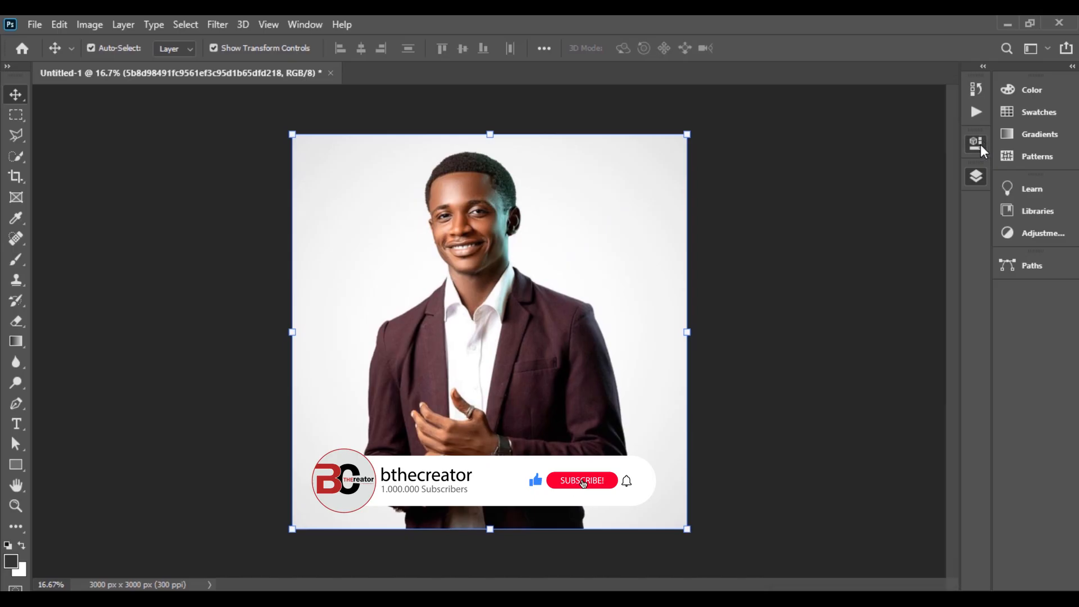
pyautogui.click(822, 319)
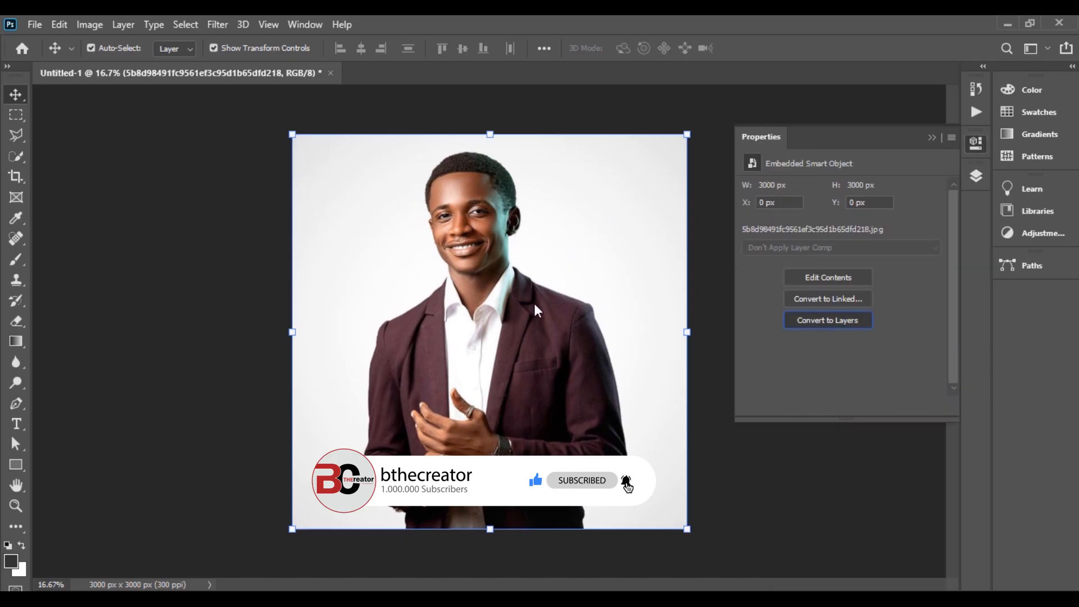
pyautogui.click(504, 246)
pyautogui.scroll(-1, 838, 309)
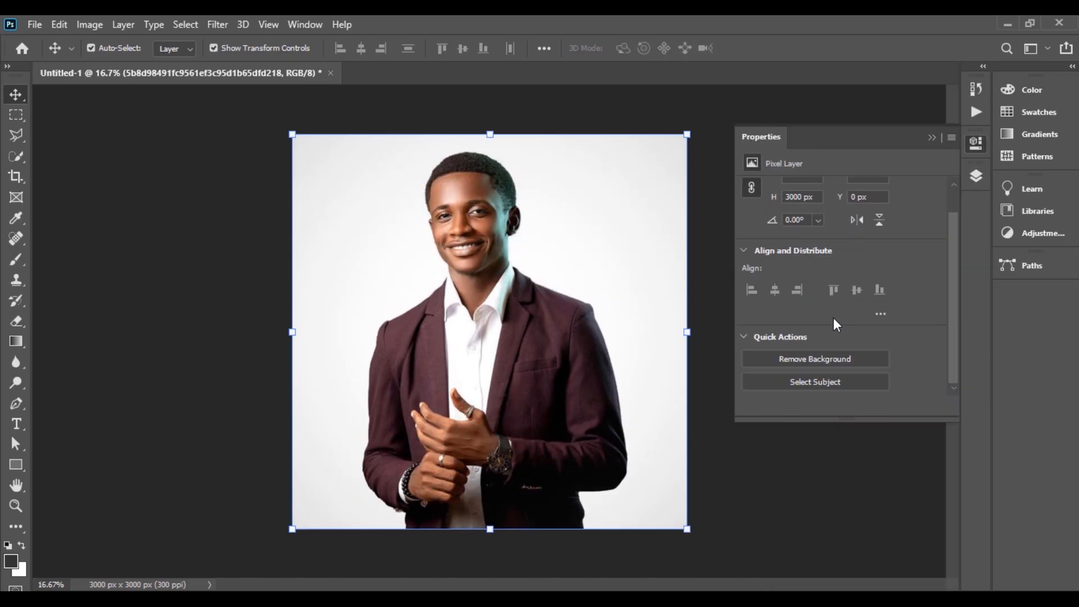
pyautogui.click(826, 363)
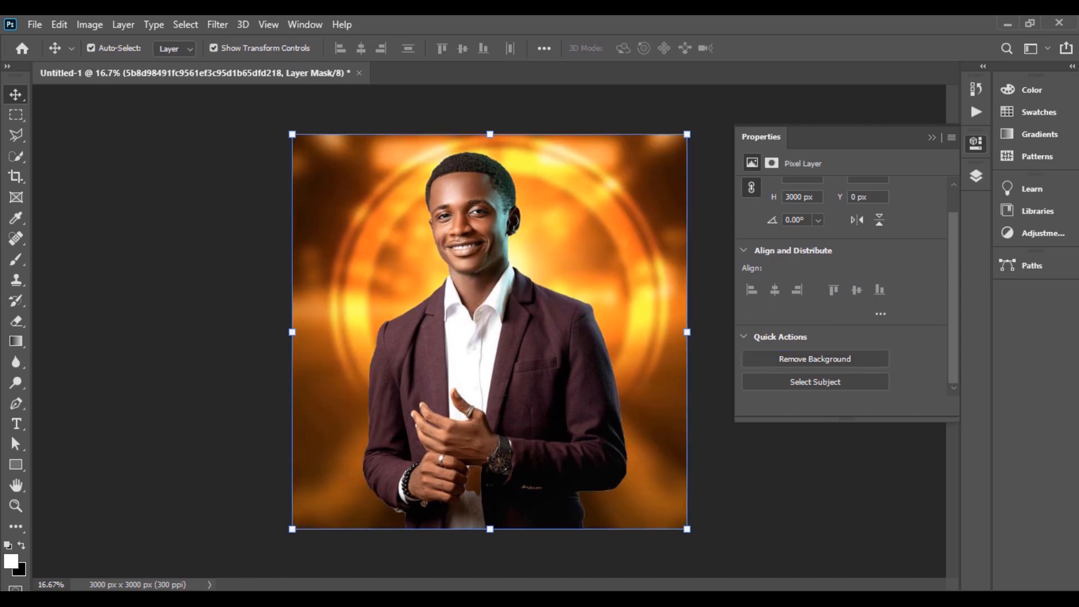
# Step: Paint white into the layer mask to restore the shirt between the man's hands
pyautogui.scroll(3, 483, 505)
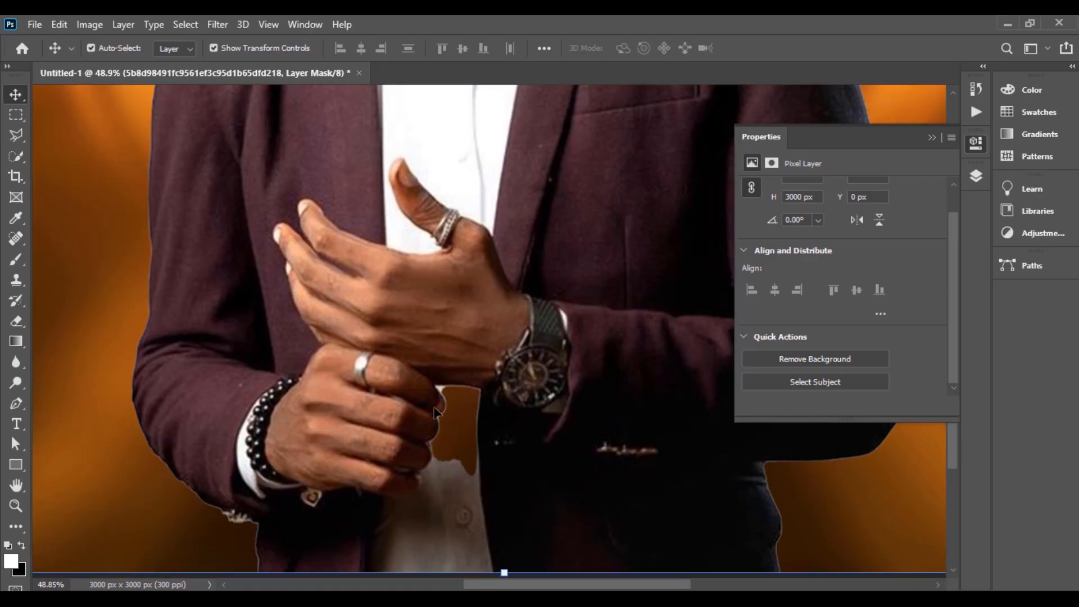
pyautogui.scroll(-3, 434, 411)
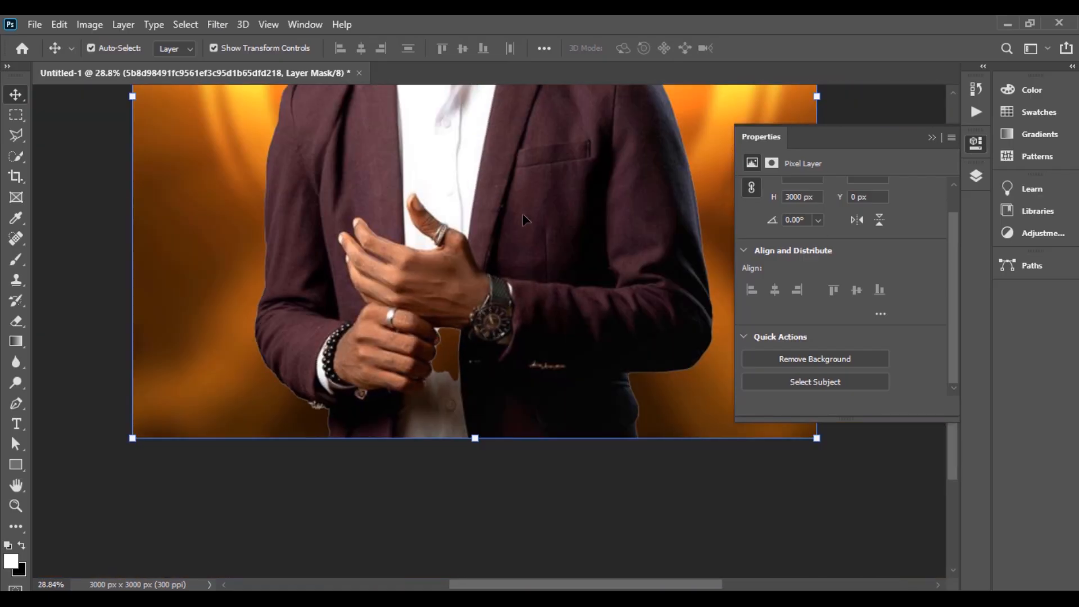
pyautogui.scroll(3, 522, 213)
pyautogui.scroll(-2, 647, 218)
pyautogui.scroll(2, 518, 227)
pyautogui.scroll(-2, 518, 228)
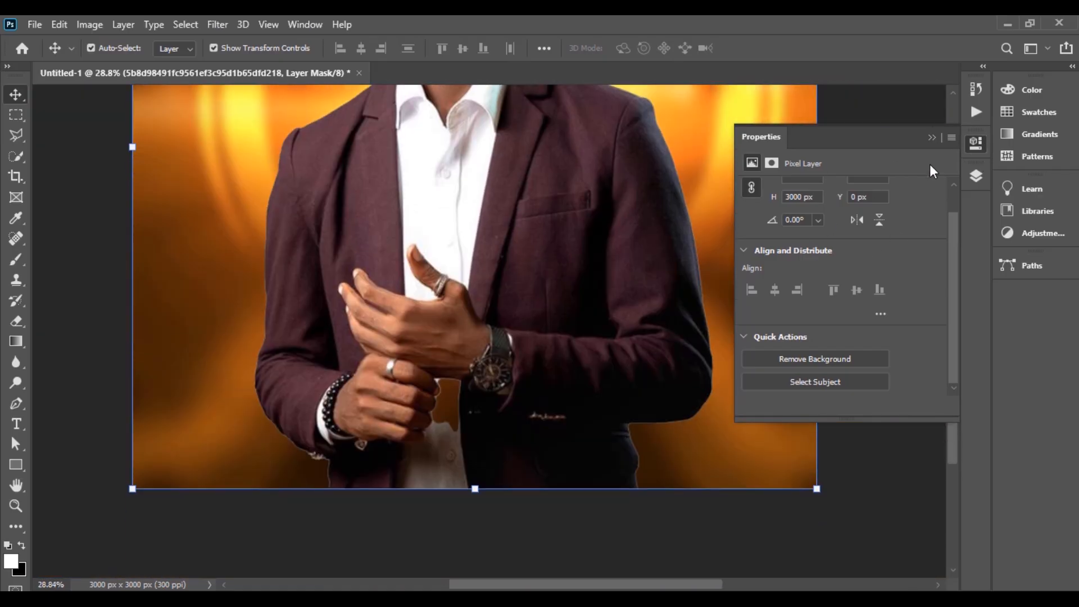
pyautogui.click(983, 174)
pyautogui.scroll(-2, 466, 340)
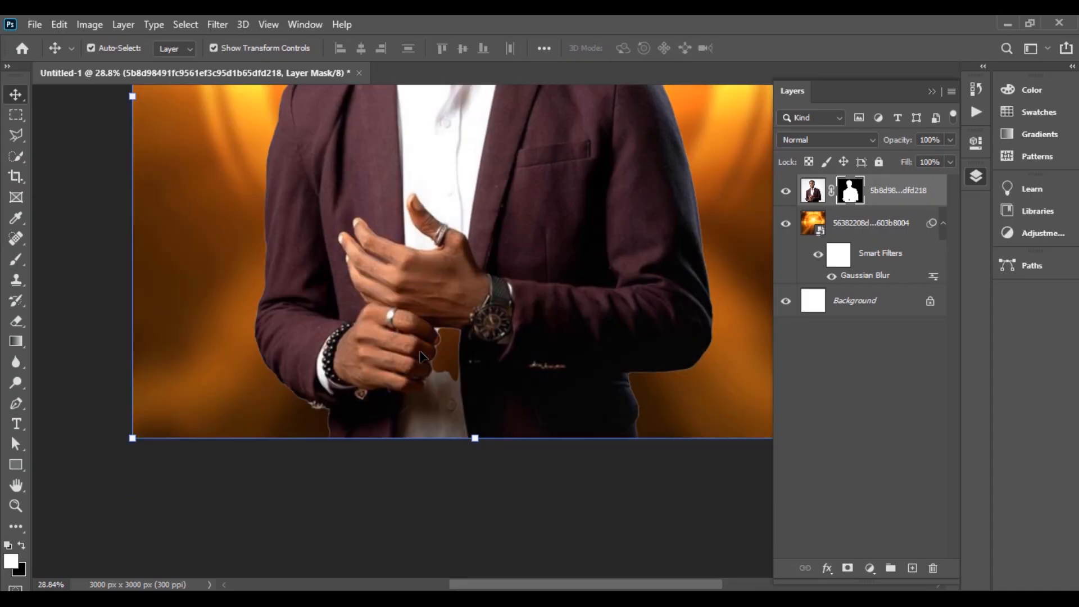
pyautogui.scroll(4, 467, 339)
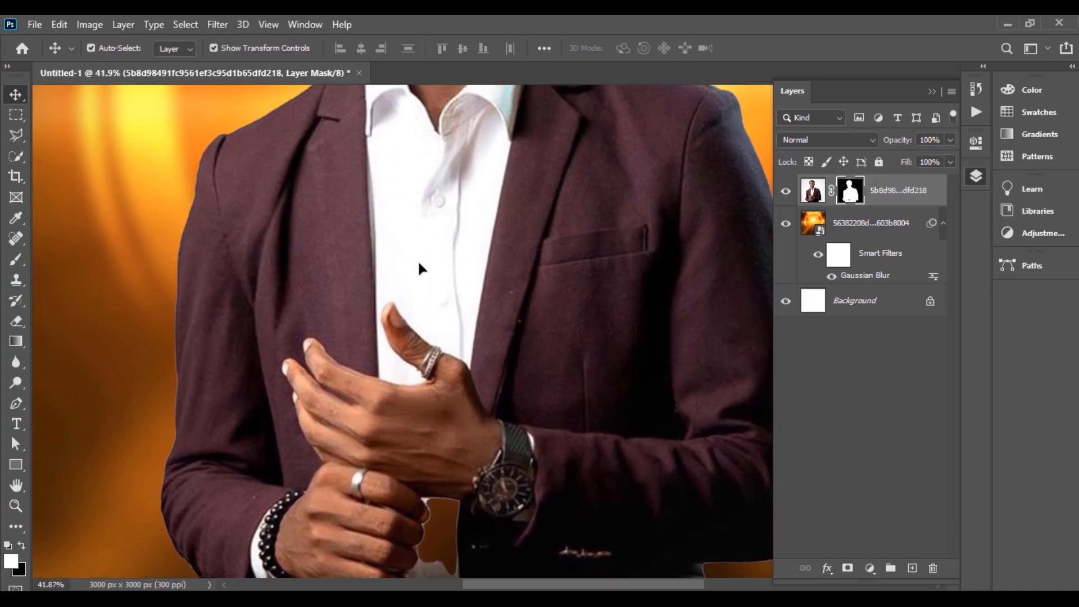
pyautogui.scroll(-2, 441, 281)
pyautogui.press('b')
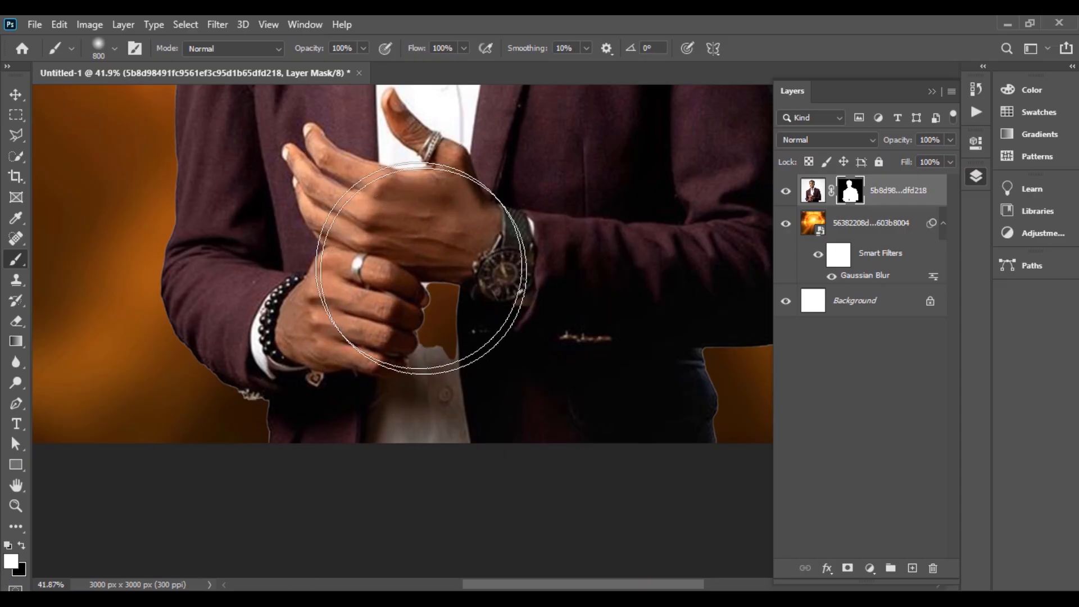
pyautogui.moveTo(421, 268)
pyautogui.mouseDown()
pyautogui.moveTo(448, 274)
pyautogui.moveTo(448, 264)
pyautogui.moveTo(446, 341)
pyautogui.moveTo(445, 232)
pyautogui.mouseUp()
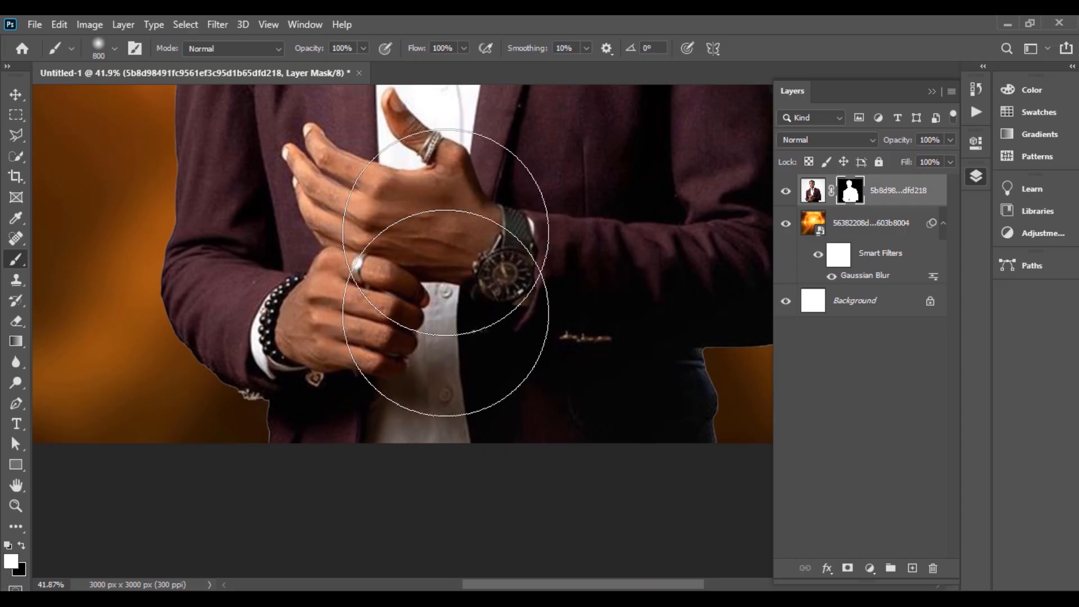
pyautogui.scroll(3, 374, 207)
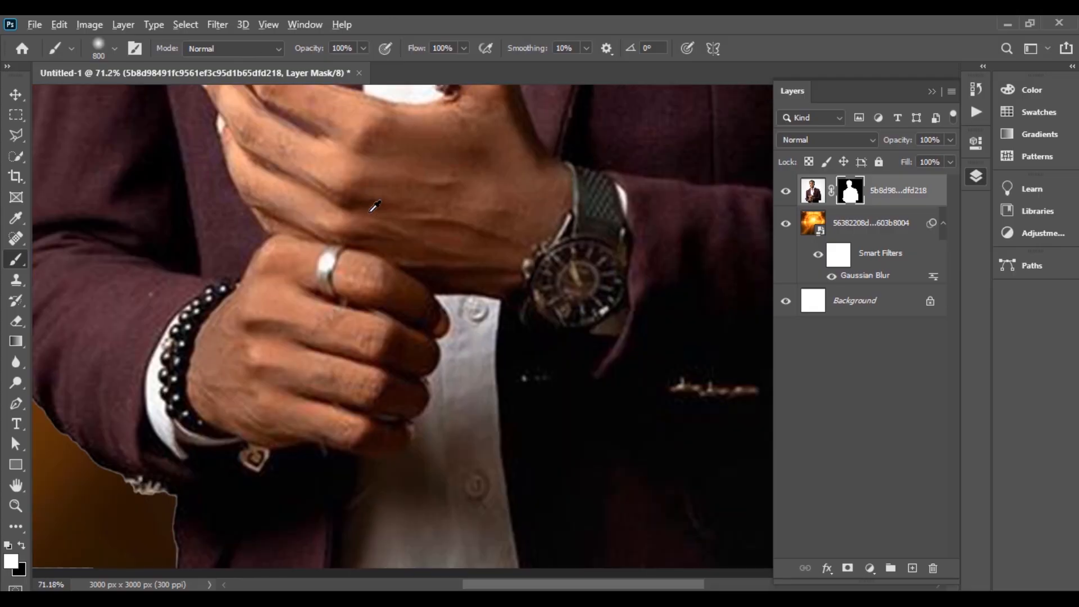
pyautogui.scroll(-5, 368, 270)
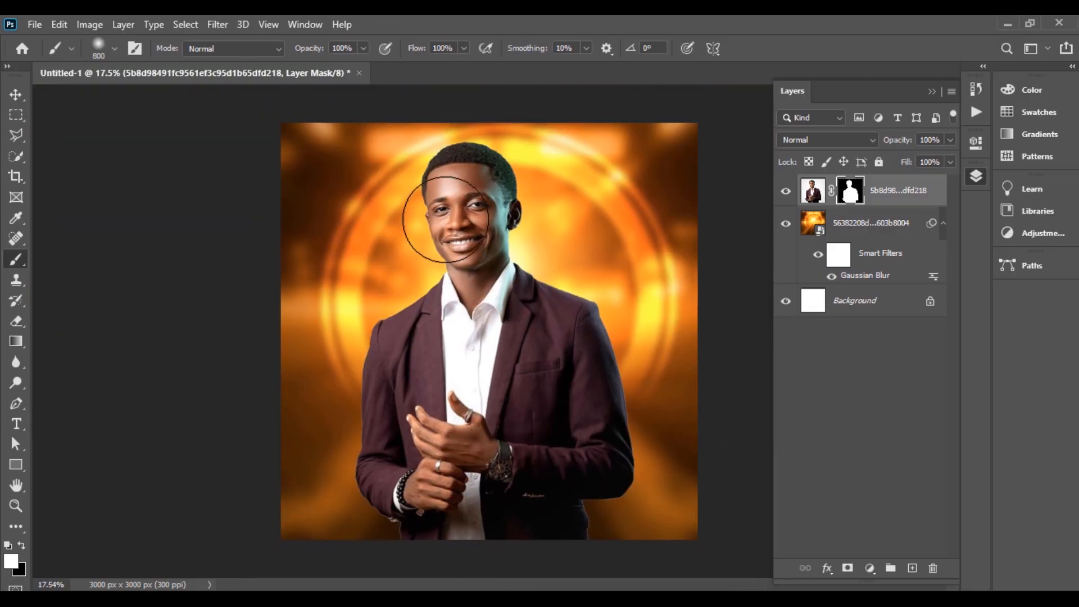
pyautogui.click(15, 95)
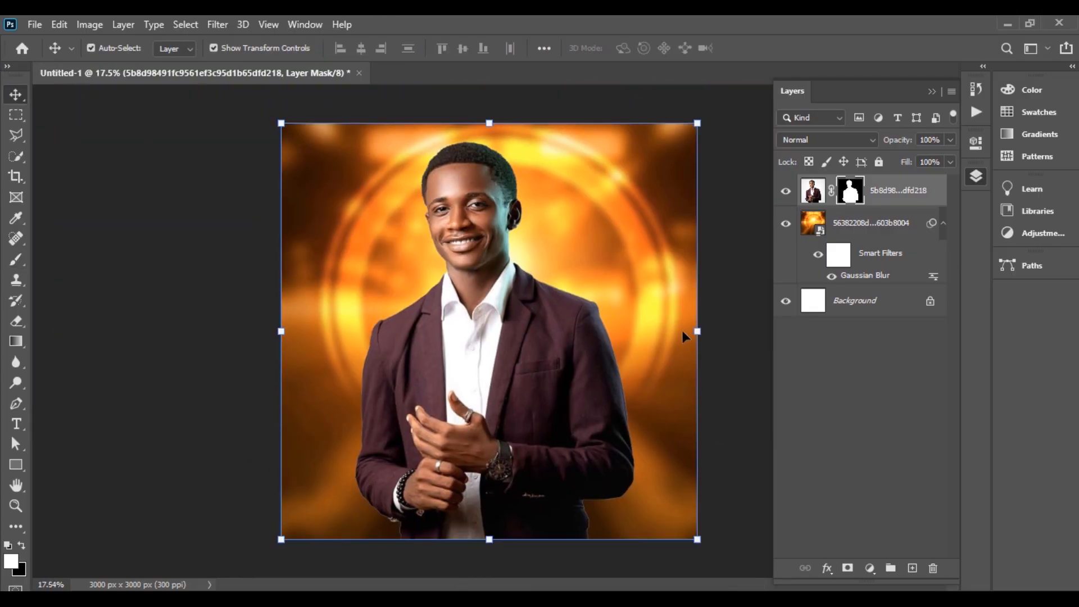
# Step: Scale the maroon-suit man down to about 61% and centre him at X 1500 px
pyautogui.moveTo(697, 332); pyautogui.dragTo(535, 335)
pyautogui.moveTo(450, 326); pyautogui.dragTo(481, 346)
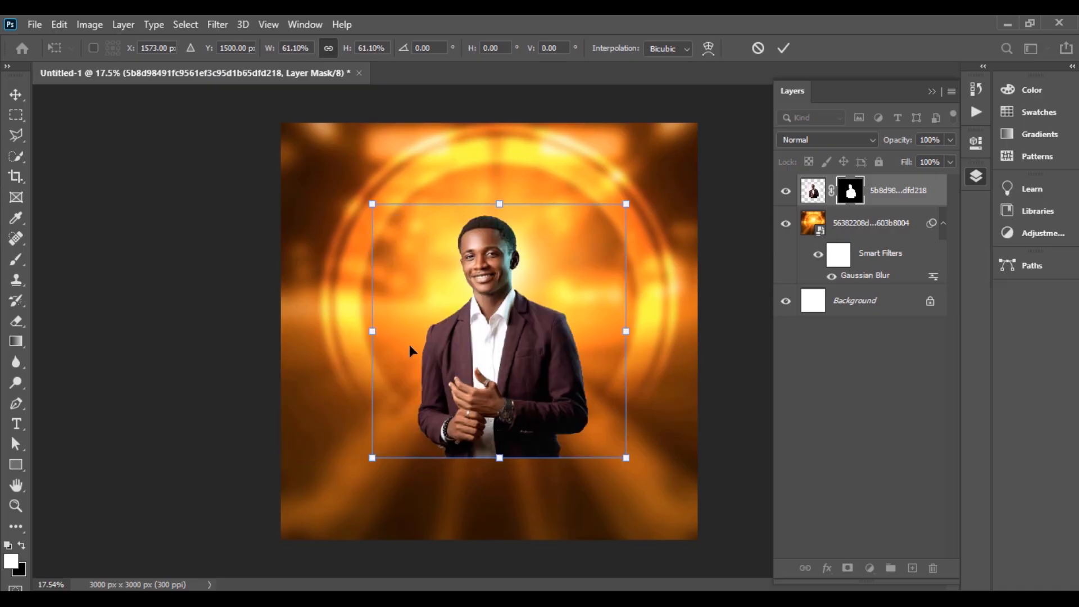
pyautogui.hotkey('ctrl', 'z')
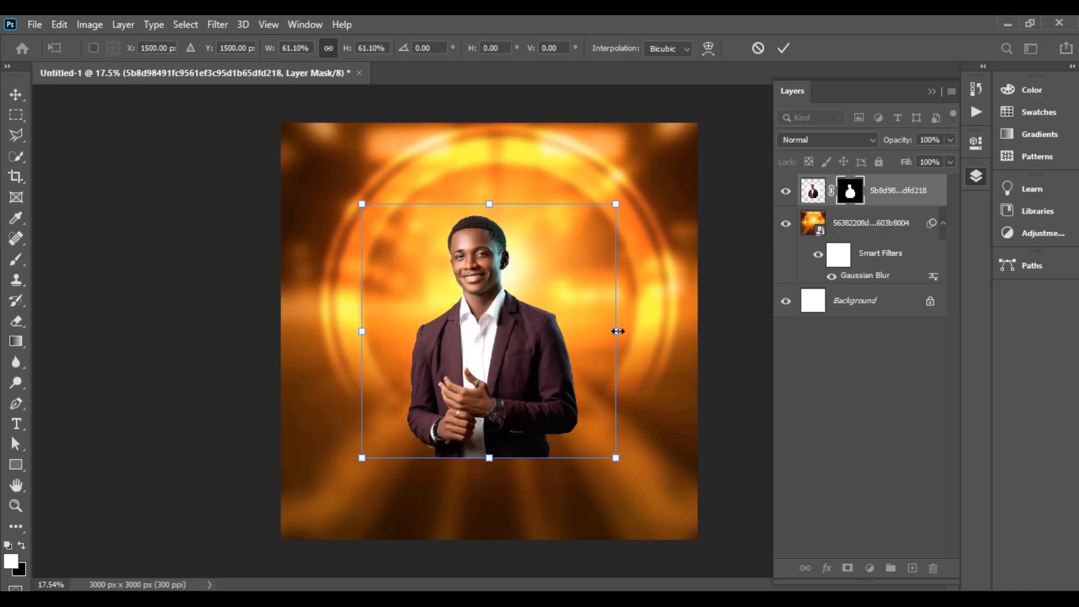
pyautogui.moveTo(618, 331); pyautogui.dragTo(636, 331)
pyautogui.press('Return')
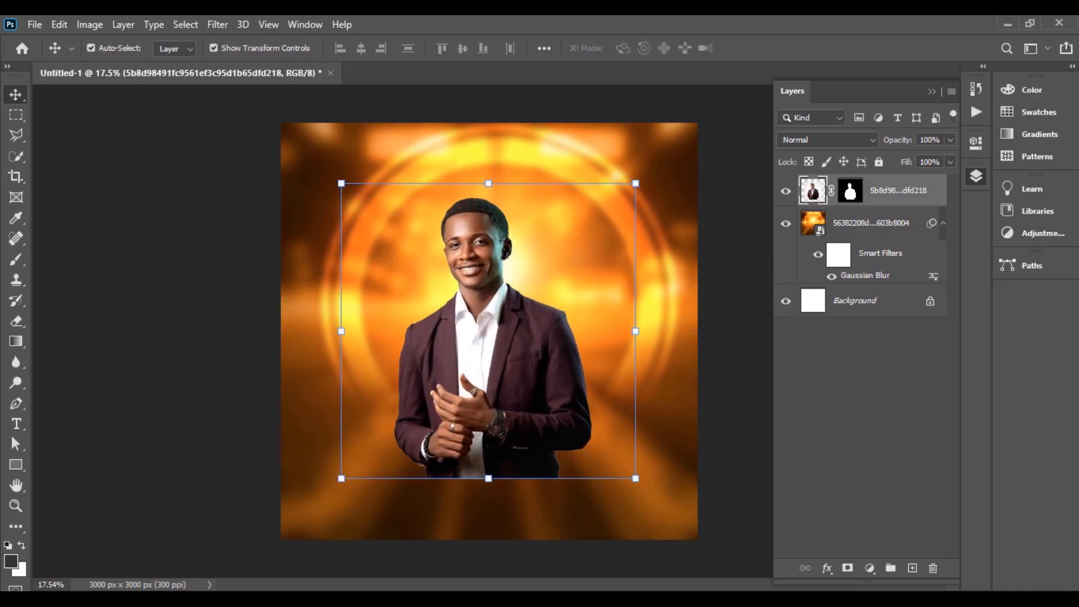
# Step: Place the navy-suit man's abbf04 photo from the CHURCH POSTER folder onto the poster
pyautogui.moveTo(256, 599)
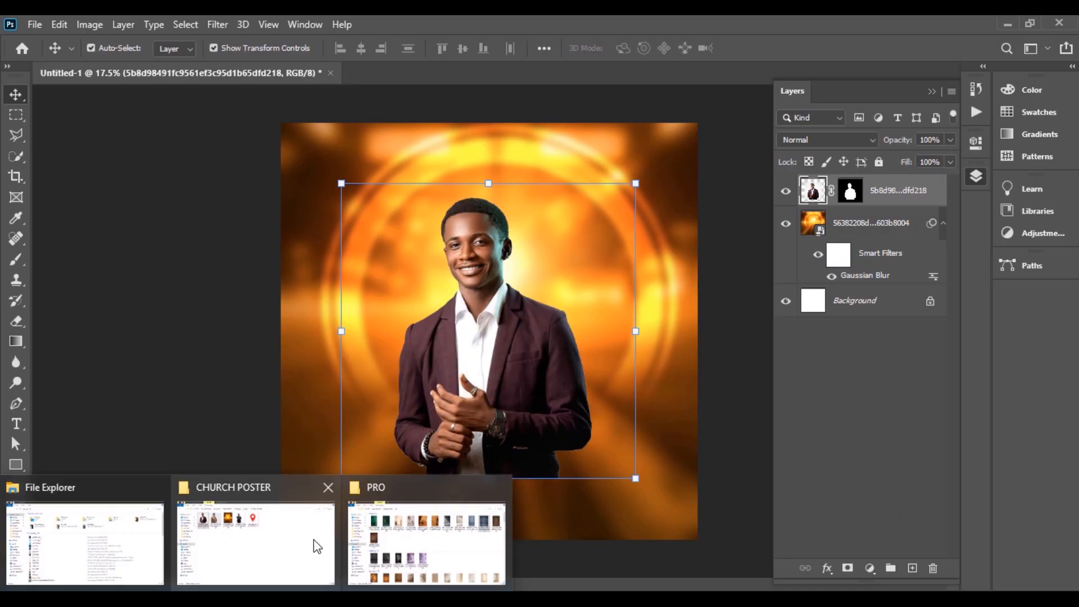
pyautogui.click(284, 539)
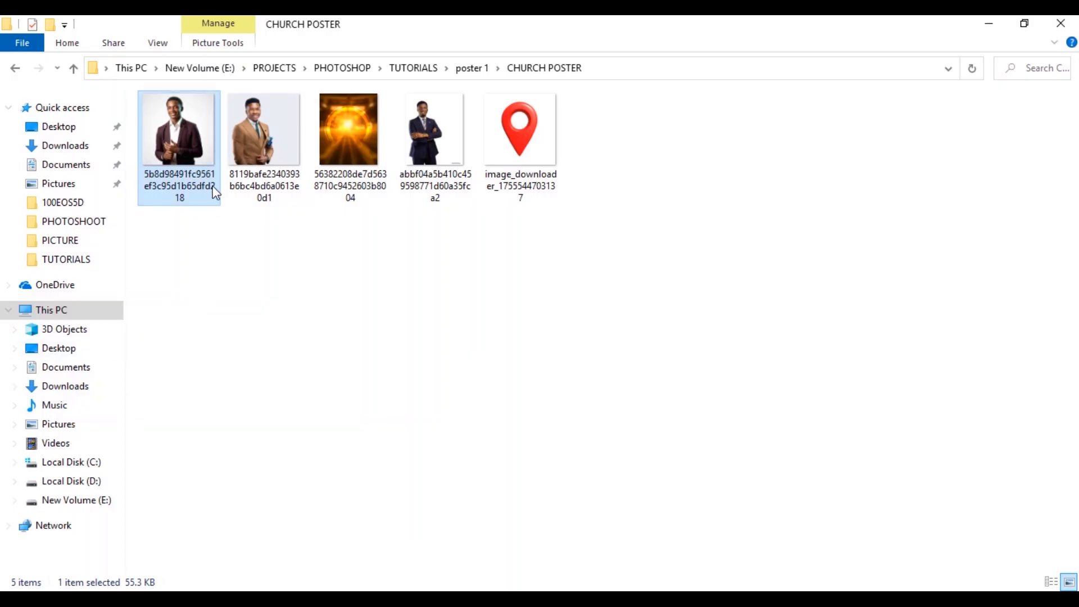
pyautogui.moveTo(423, 179); pyautogui.dragTo(300, 416)
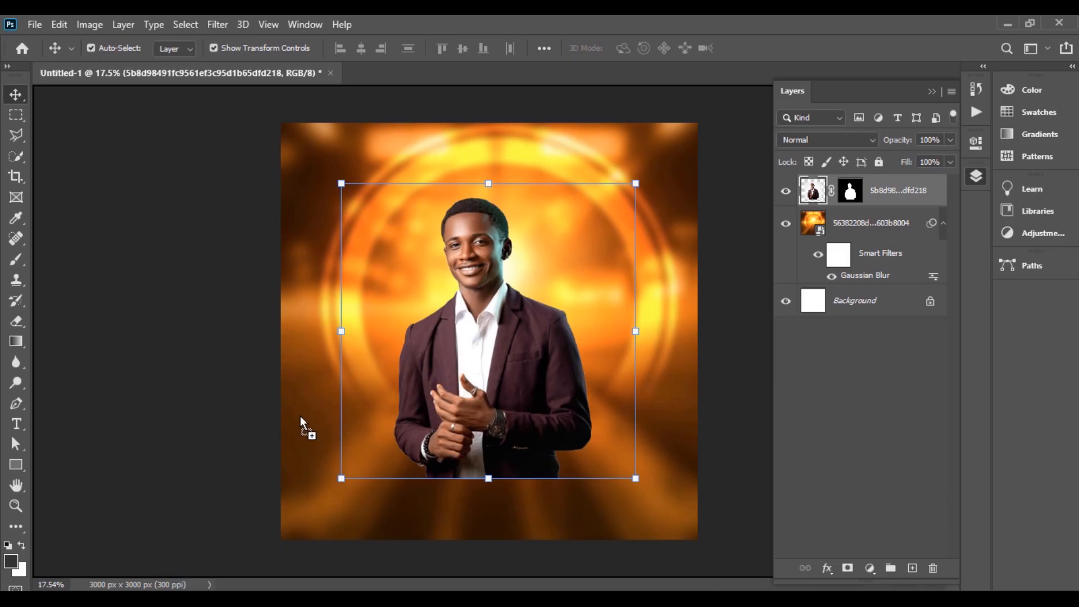
pyautogui.moveTo(513, 405); pyautogui.dragTo(514, 405)
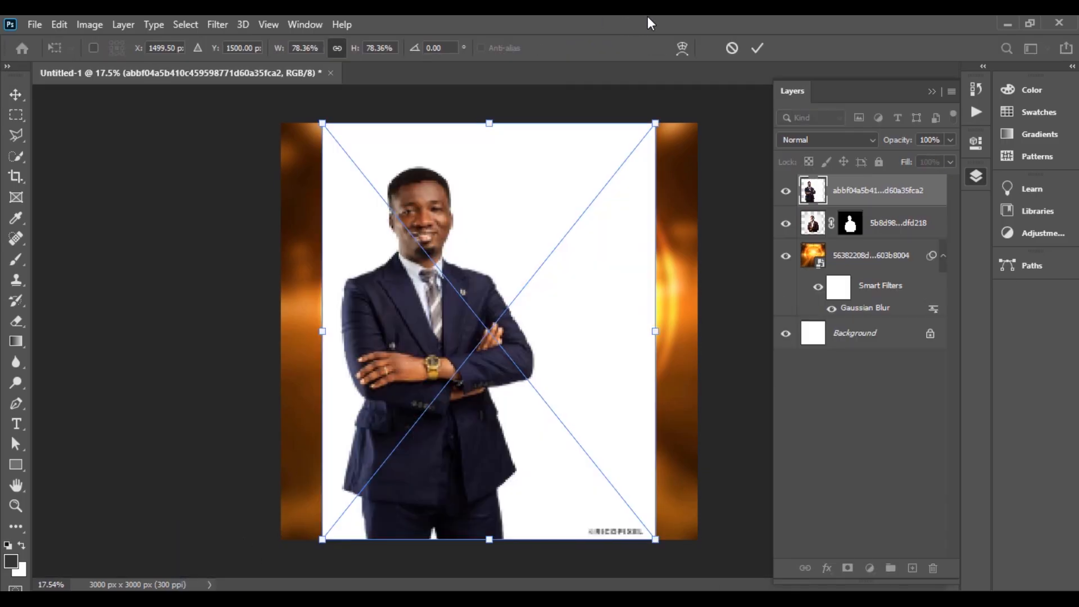
pyautogui.click(757, 48)
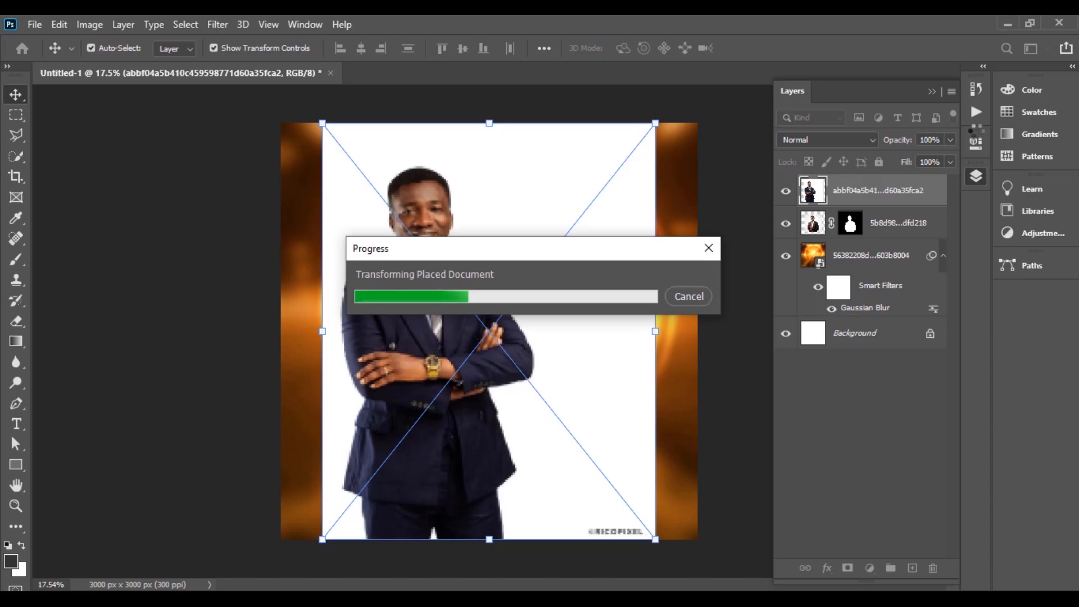
# Step: Convert the navy-suit photo to a pixel layer and remove its white background
pyautogui.click(977, 143)
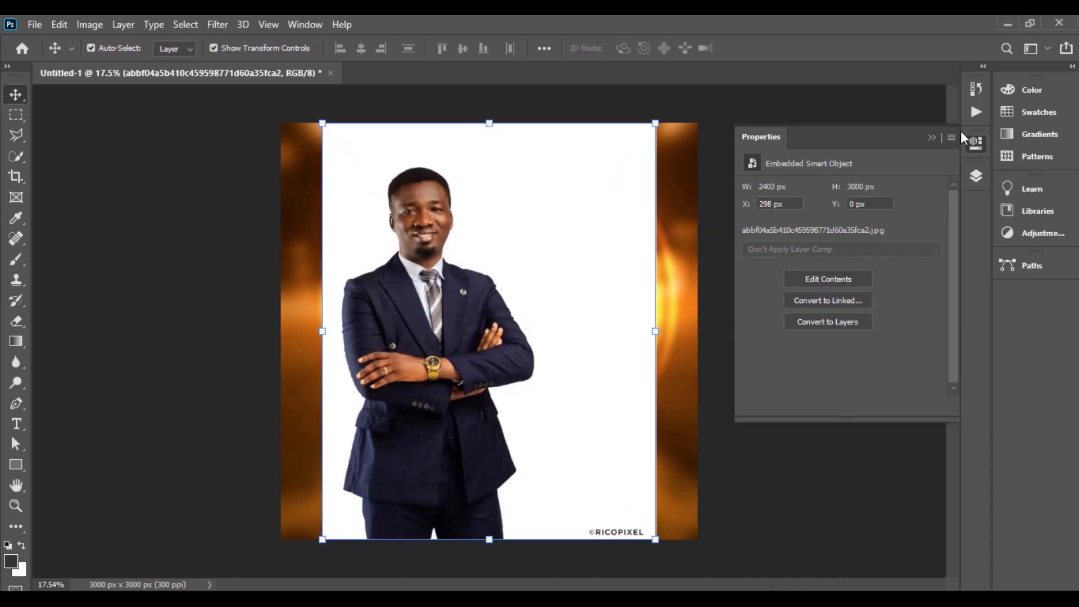
pyautogui.click(828, 322)
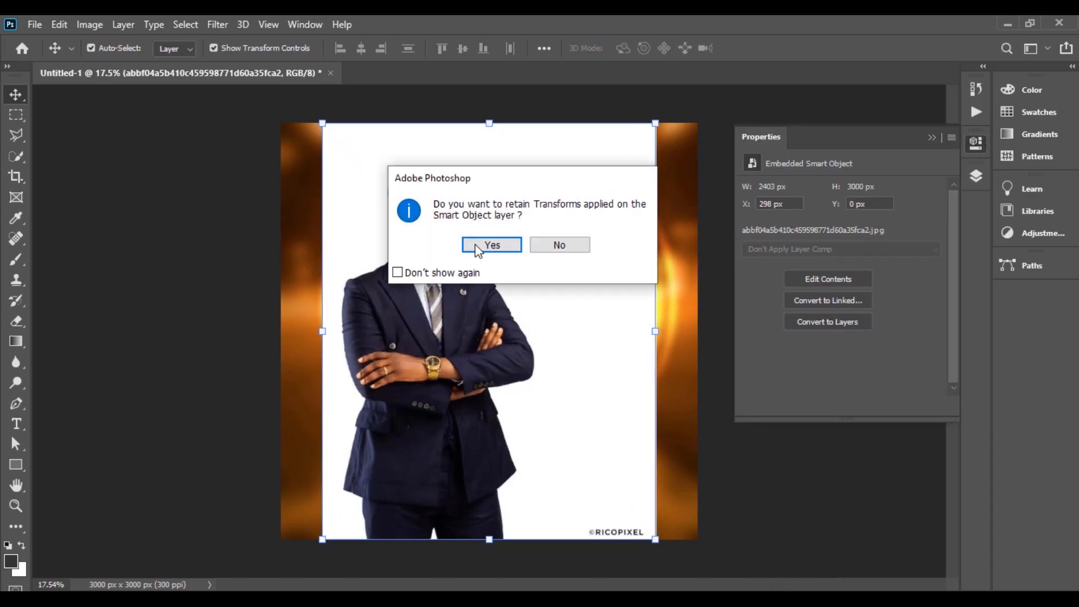
pyautogui.click(479, 243)
pyautogui.scroll(-1, 849, 324)
pyautogui.click(841, 361)
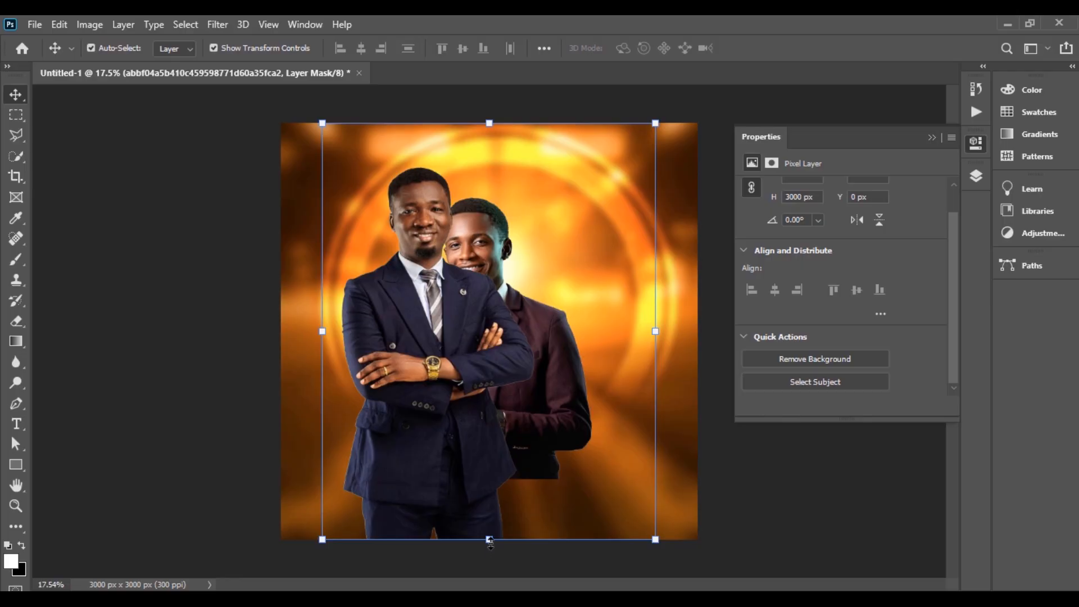
# Step: Move the navy-suit man up, smaller, behind and left of the maroon-suit man
pyautogui.moveTo(432, 491); pyautogui.dragTo(426, 430)
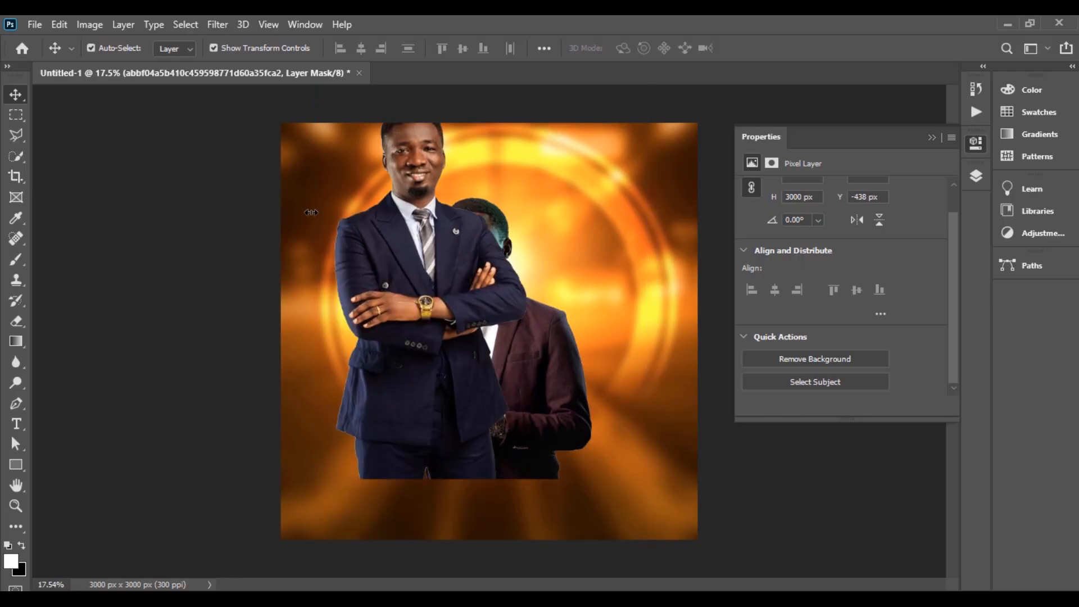
pyautogui.hotkey('ctrl', 't')
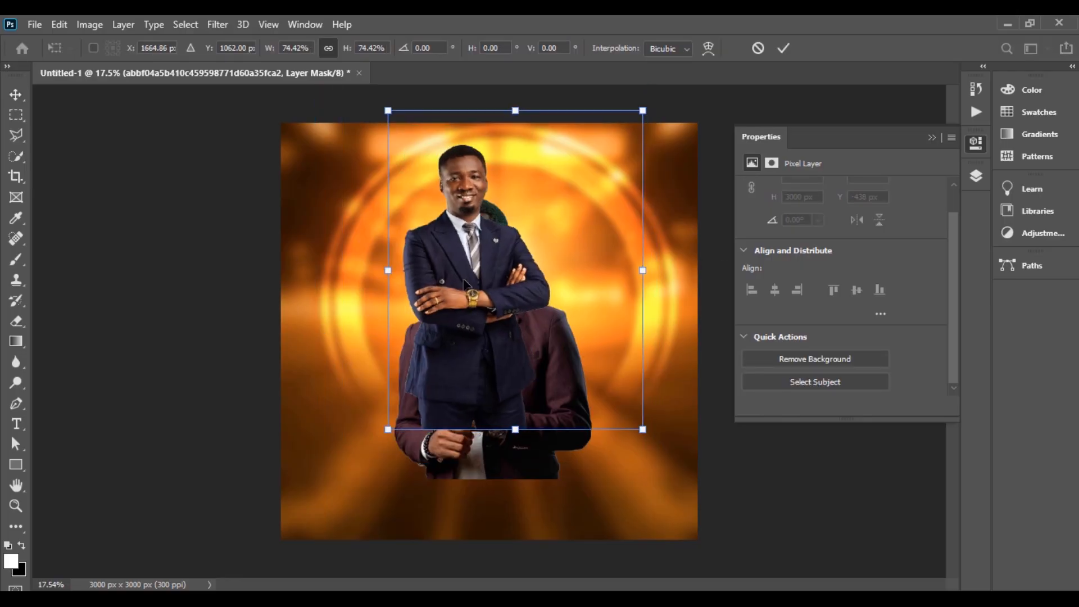
pyautogui.press('Return')
pyautogui.press('F7')
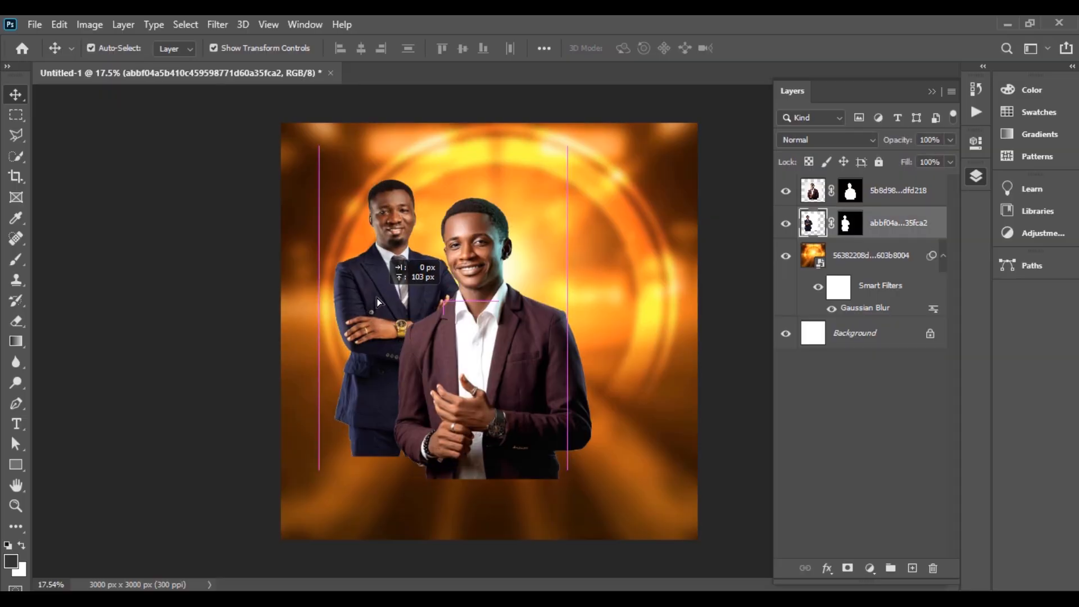
pyautogui.scroll(1, 377, 298)
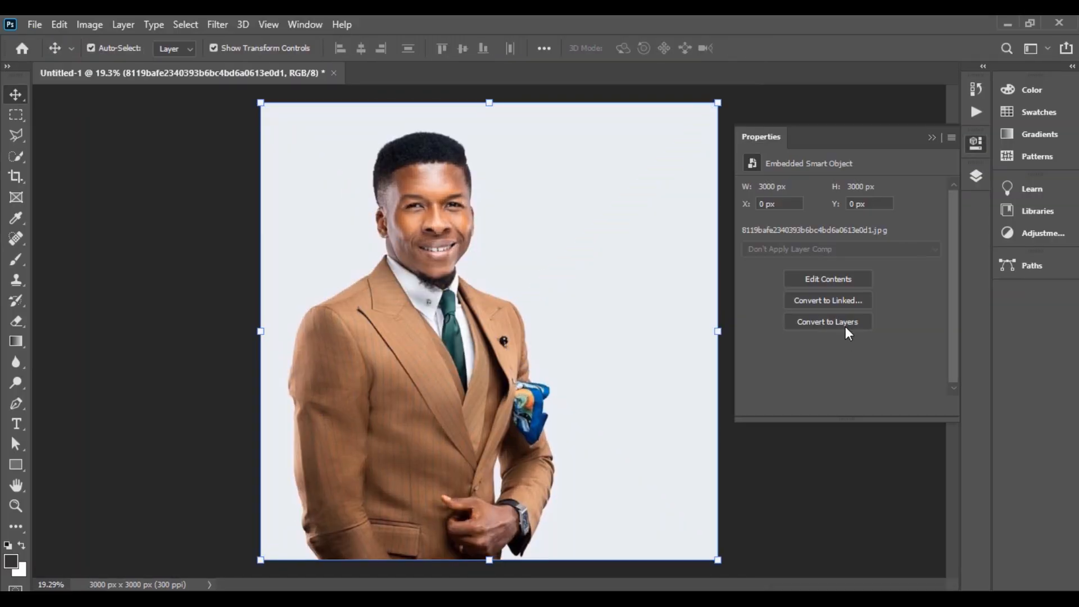
# Step: Cut the tan-suit man out of his background, using the magic eraser
pyautogui.click(845, 330)
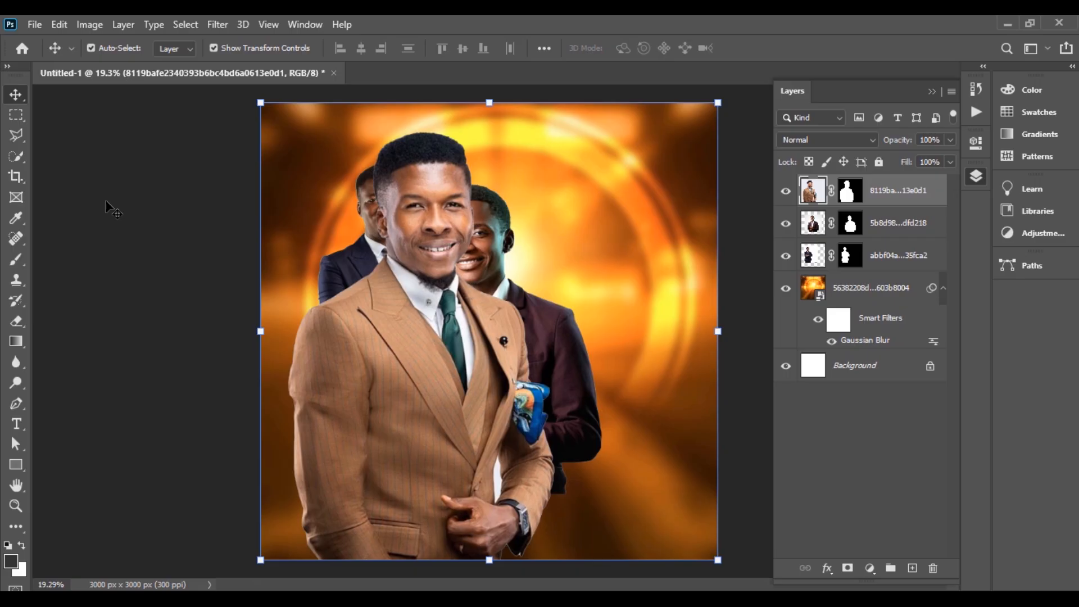
pyautogui.rightClick(16, 320)
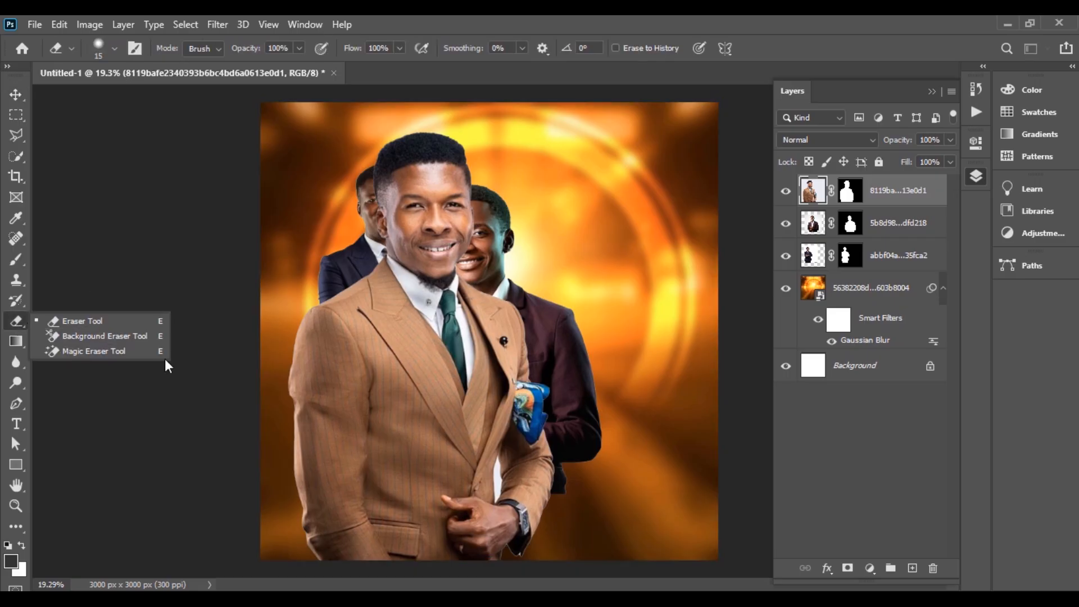
pyautogui.click(129, 354)
pyautogui.press('v')
# Step: Shrink the tan-suit man and place him behind the maroon-suit man, right of centre
pyautogui.moveTo(261, 331); pyautogui.dragTo(391, 331)
pyautogui.moveTo(506, 337); pyautogui.dragTo(554, 315)
pyautogui.moveTo(602, 472); pyautogui.dragTo(602, 491)
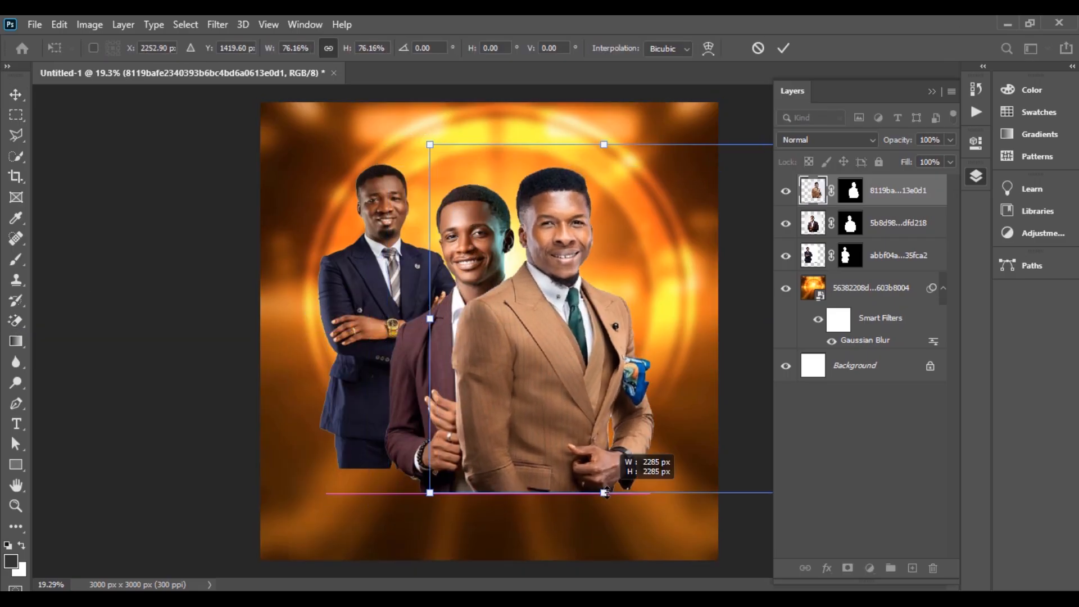
pyautogui.moveTo(566, 326); pyautogui.dragTo(588, 309)
pyautogui.press('Return')
pyautogui.moveTo(898, 191); pyautogui.dragTo(897, 226)
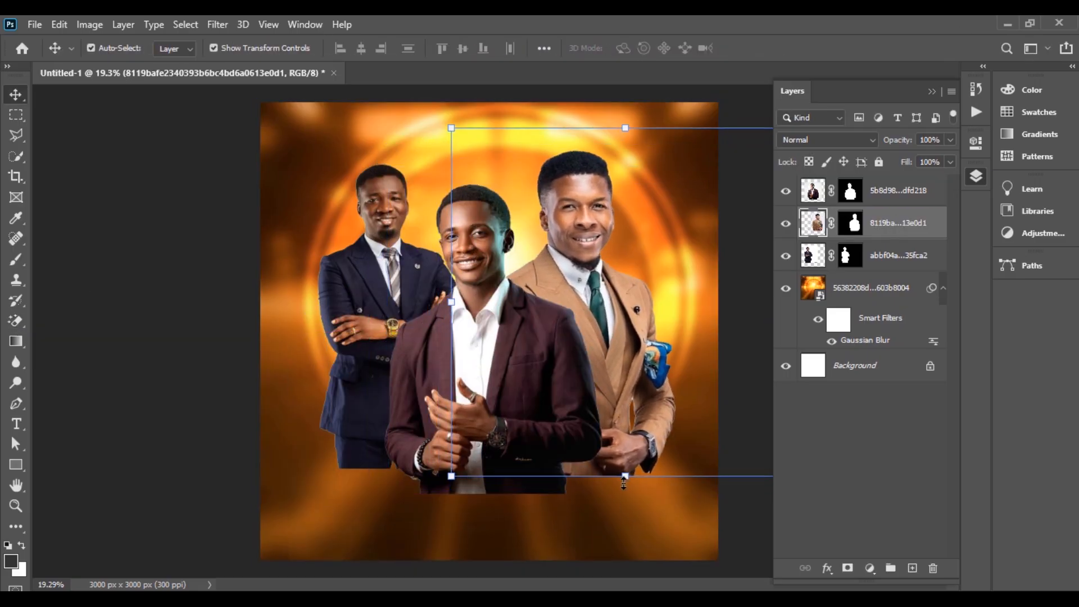
pyautogui.moveTo(548, 269); pyautogui.dragTo(552, 287)
# Step: Enlarge the navy-suit man slightly and nudge him right and down
pyautogui.click(242, 293)
pyautogui.moveTo(366, 293); pyautogui.dragTo(381, 299)
pyautogui.click(180, 304)
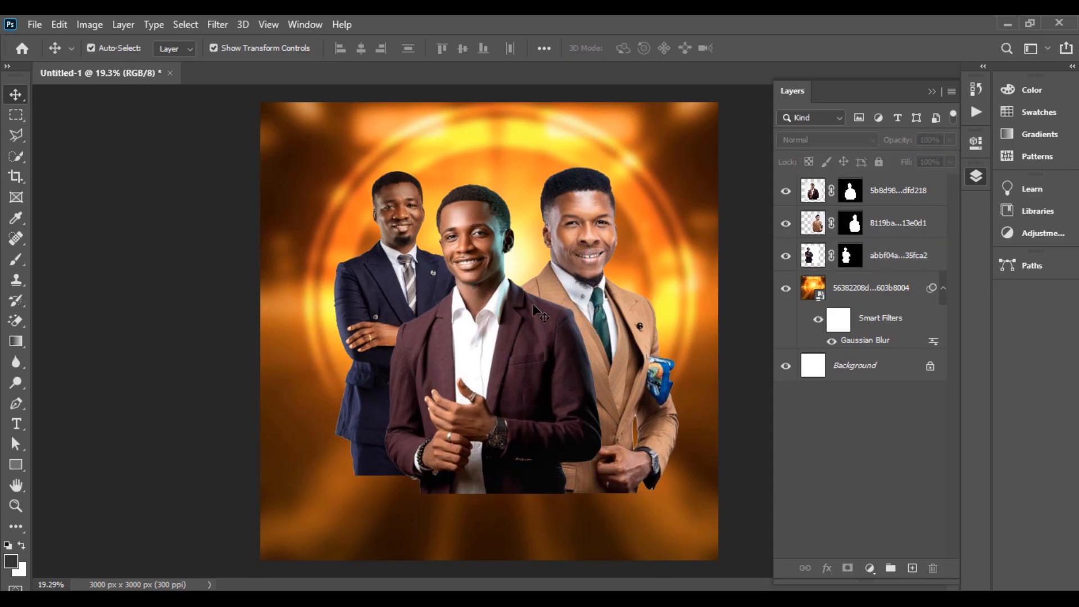
pyautogui.click(393, 292)
pyautogui.moveTo(318, 285); pyautogui.dragTo(276, 284)
pyautogui.moveTo(345, 277); pyautogui.dragTo(367, 283)
pyautogui.press('Return')
# Step: Fine-tune the tan-suit and navy-suit men's sizes and positions, then select the third man's layer
pyautogui.click(562, 270)
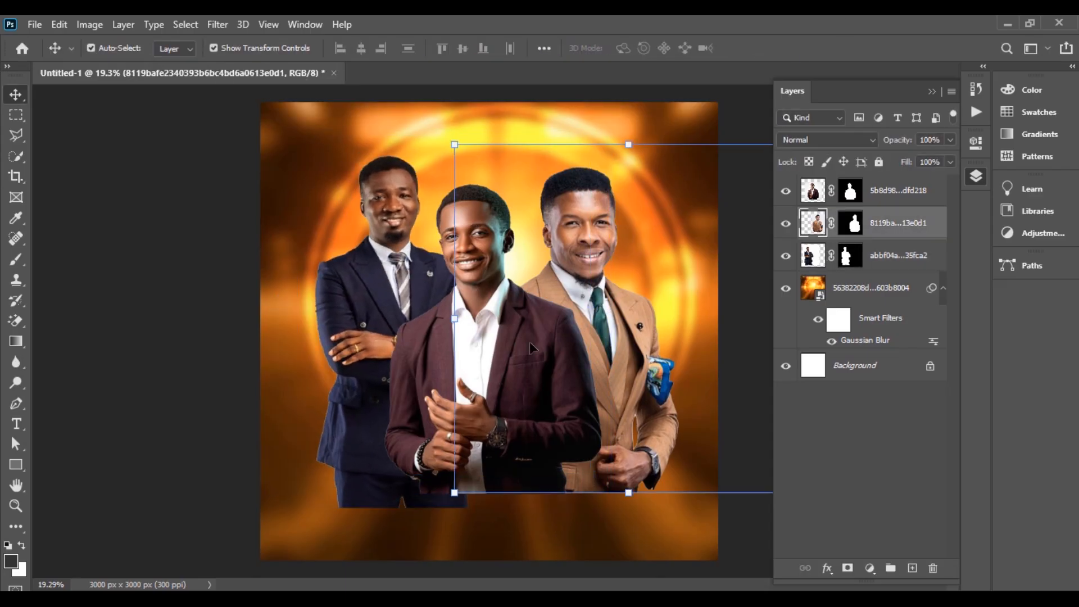
pyautogui.moveTo(454, 318); pyautogui.dragTo(470, 318)
pyautogui.moveTo(551, 314); pyautogui.dragTo(535, 308)
pyautogui.press('Return')
pyautogui.moveTo(357, 261); pyautogui.dragTo(357, 269)
pyautogui.click(241, 276)
pyautogui.click(383, 296)
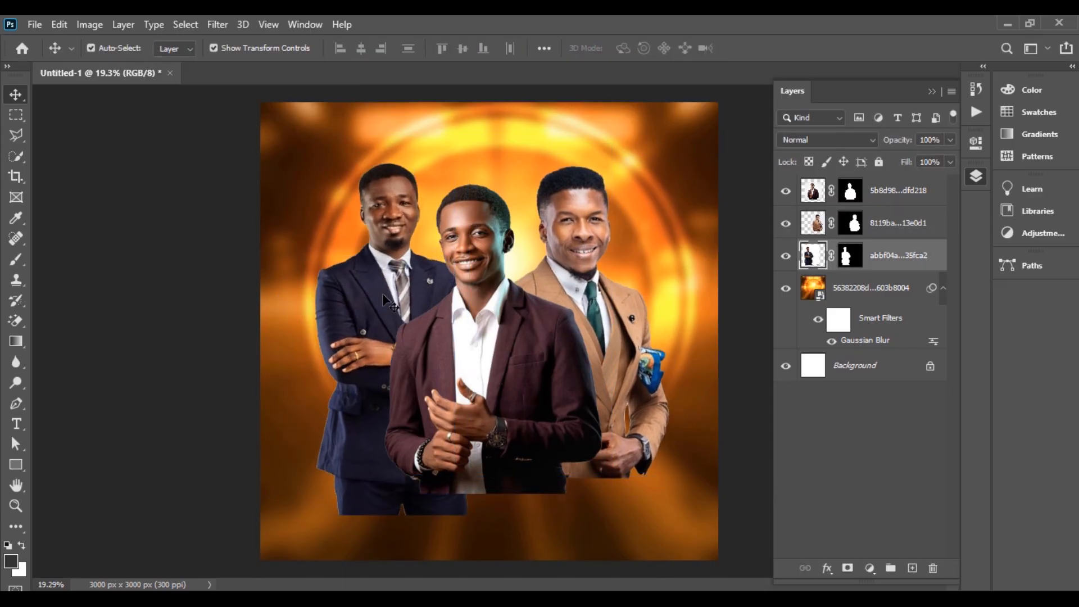
pyautogui.click(899, 453)
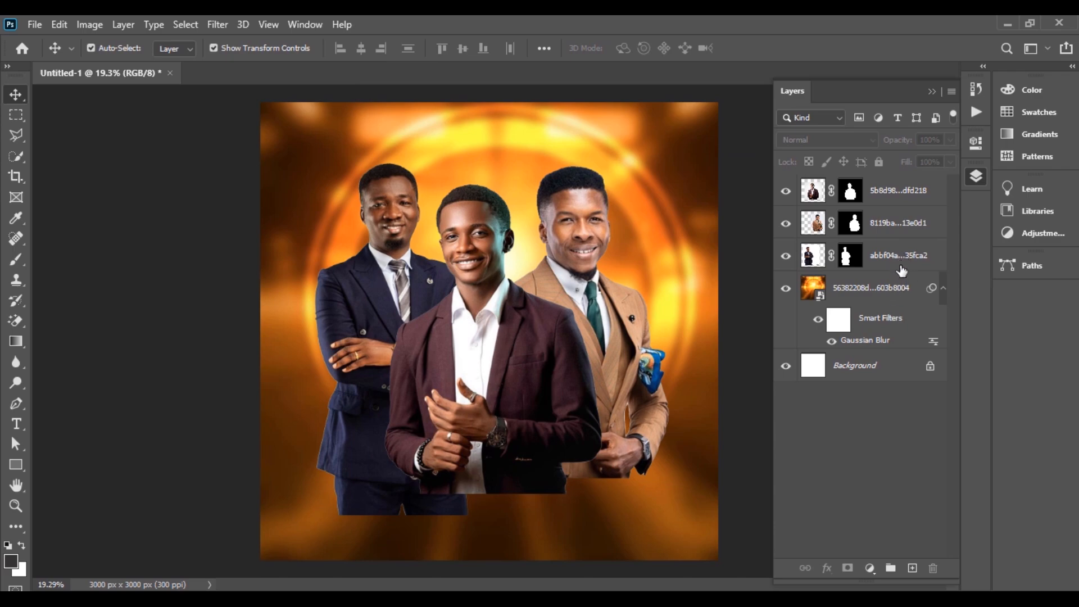
pyautogui.click(901, 266)
# Step: Select all three men's layers and convert them into one smart object
pyautogui.keyDown('shift'); pyautogui.click(895, 199); pyautogui.keyUp('shift')
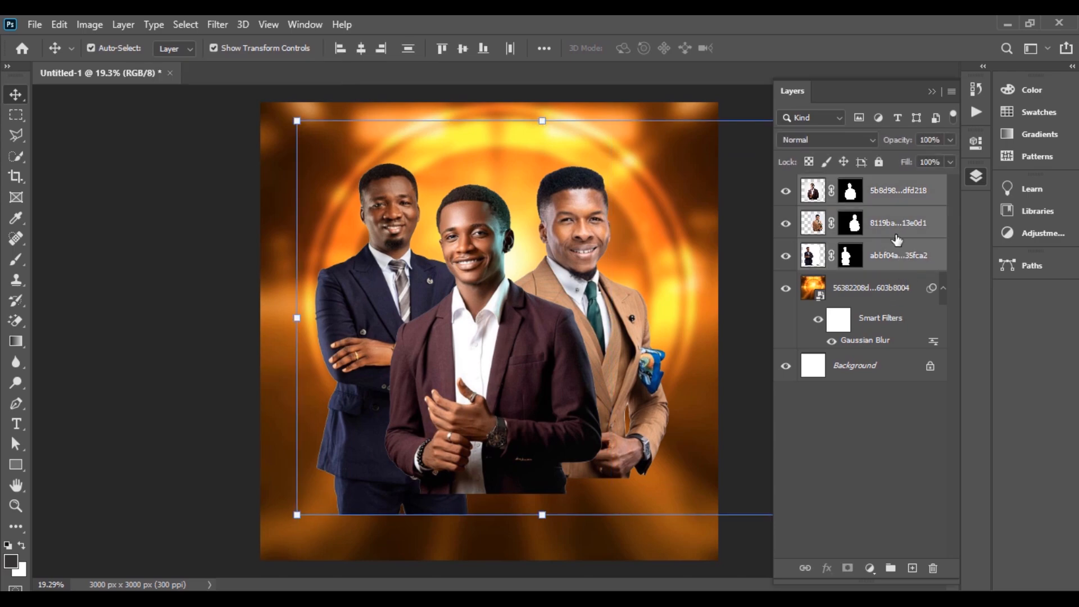
pyautogui.rightClick(893, 230)
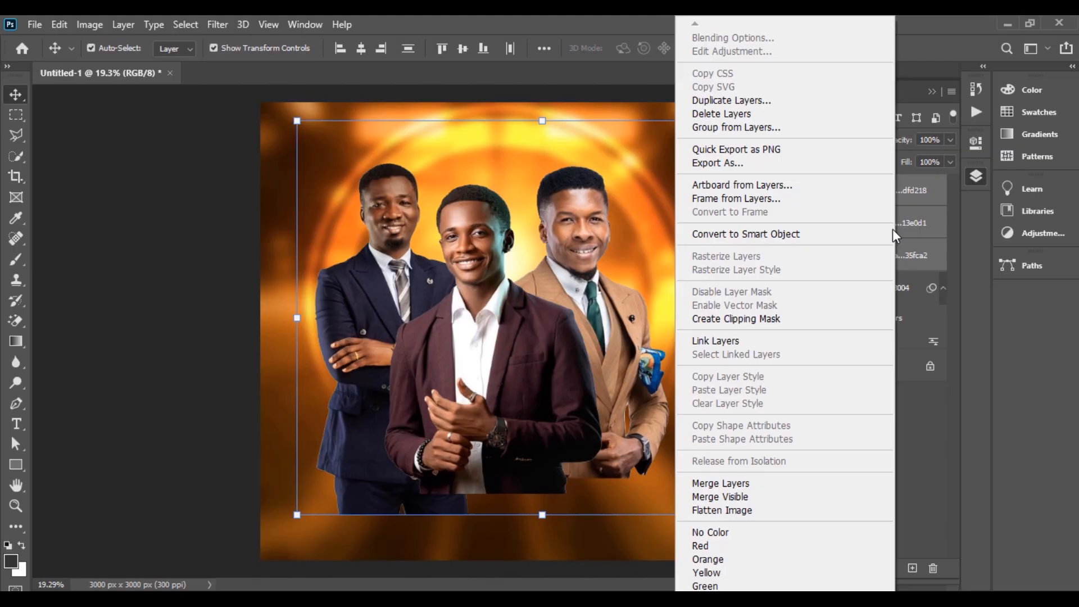
pyautogui.click(827, 233)
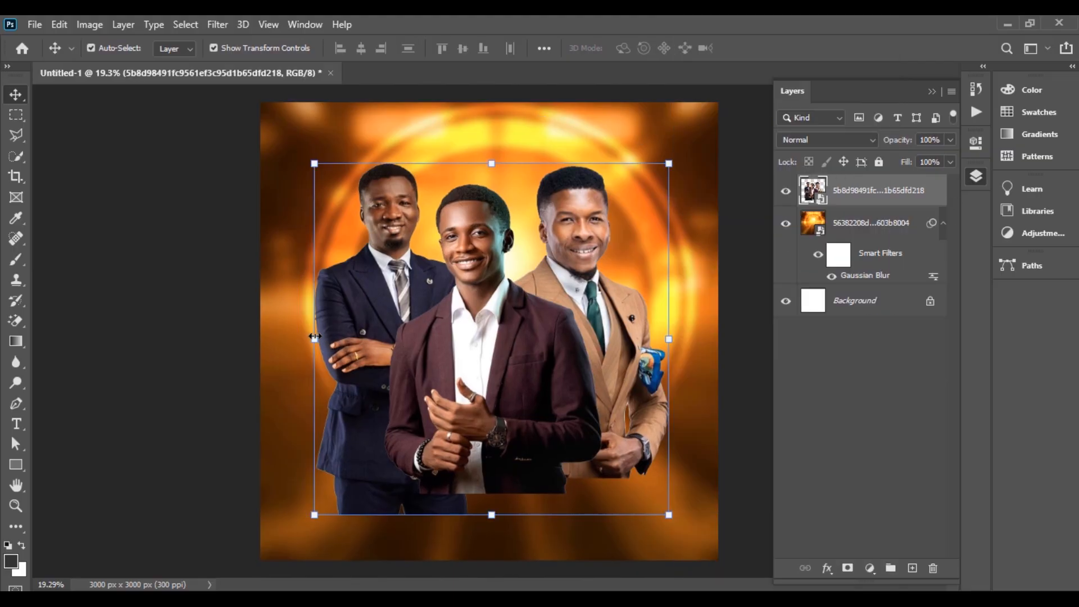
# Step: Scale the men's smart object to about 87% and move it higher
pyautogui.moveTo(314, 336); pyautogui.dragTo(349, 339)
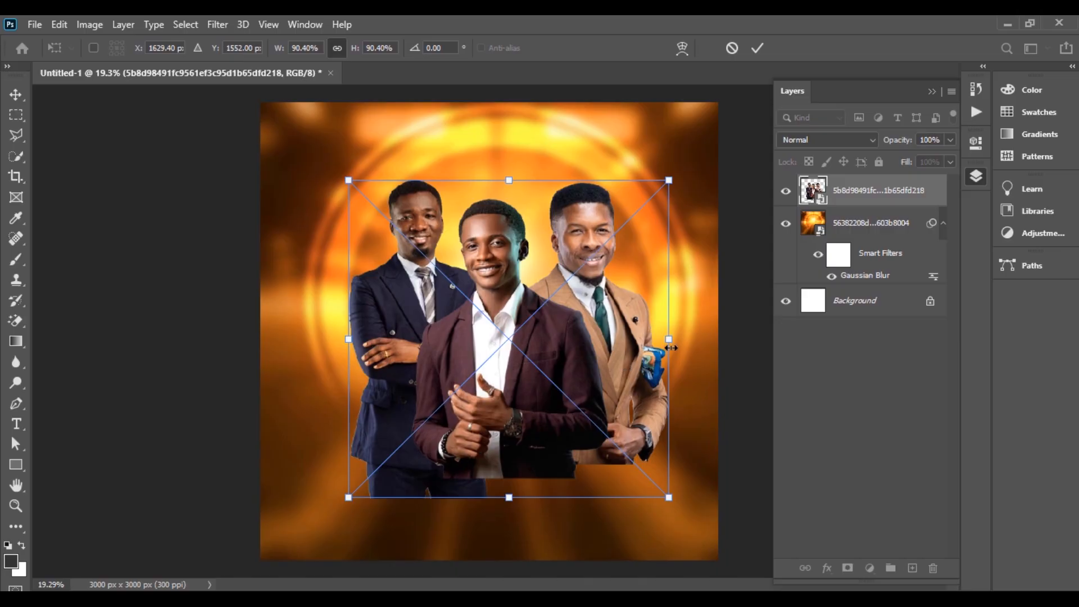
pyautogui.moveTo(670, 348); pyautogui.dragTo(652, 348)
pyautogui.moveTo(462, 390); pyautogui.dragTo(477, 363)
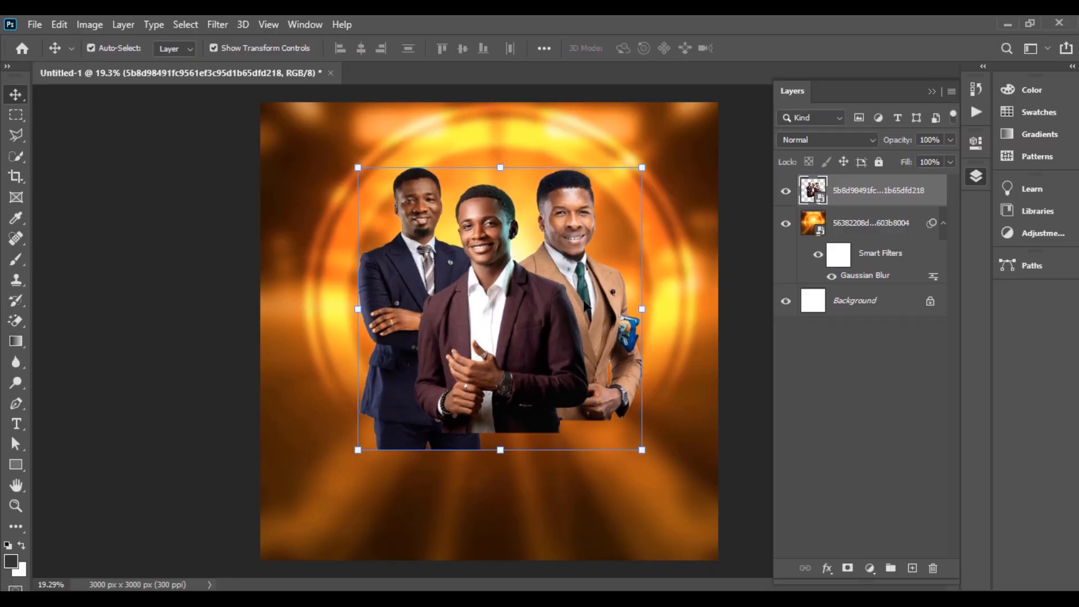
# Step: Mask the men's layer and brush black along the bottom so their lower bodies fade out
pyautogui.click(847, 568)
pyautogui.press('b')
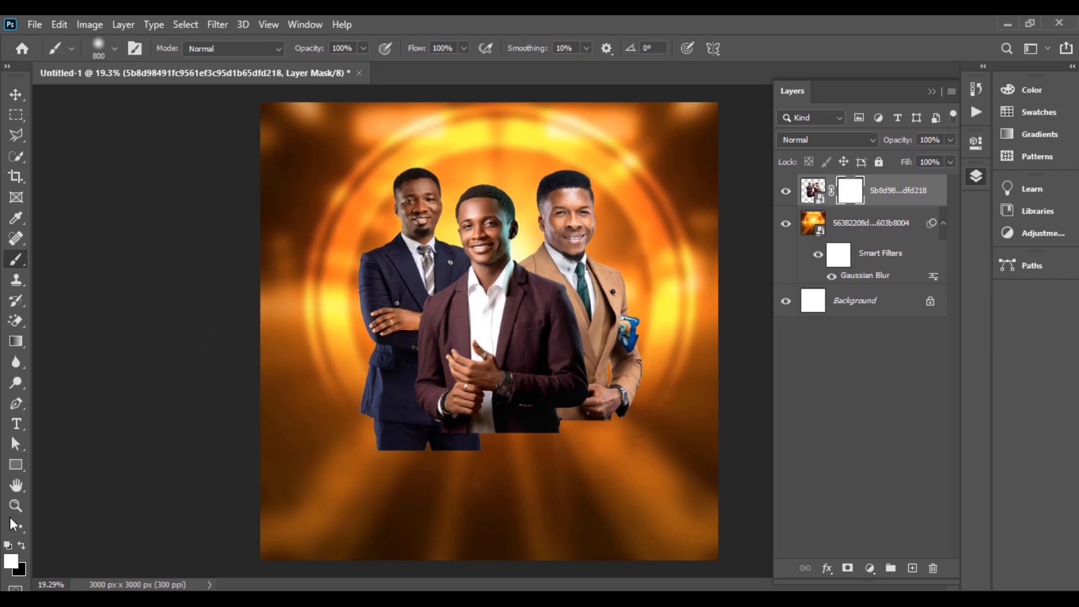
pyautogui.click(22, 545)
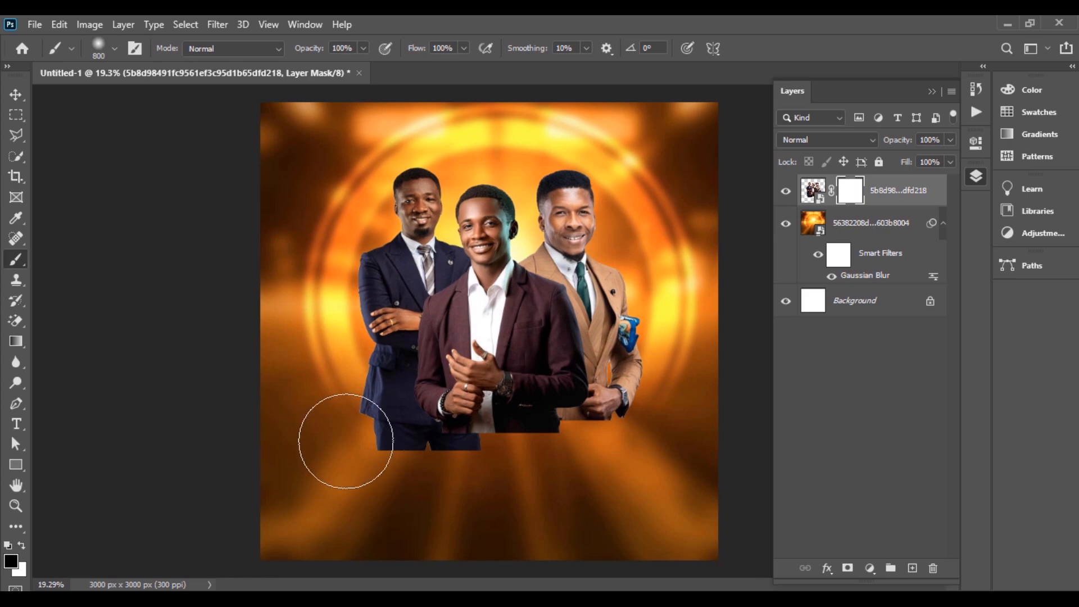
pyautogui.moveTo(344, 443)
pyautogui.mouseDown()
pyautogui.moveTo(554, 472)
pyautogui.moveTo(656, 457)
pyautogui.moveTo(579, 463)
pyautogui.moveTo(378, 443)
pyautogui.moveTo(654, 460)
pyautogui.moveTo(575, 470)
pyautogui.moveTo(376, 432)
pyautogui.mouseUp()
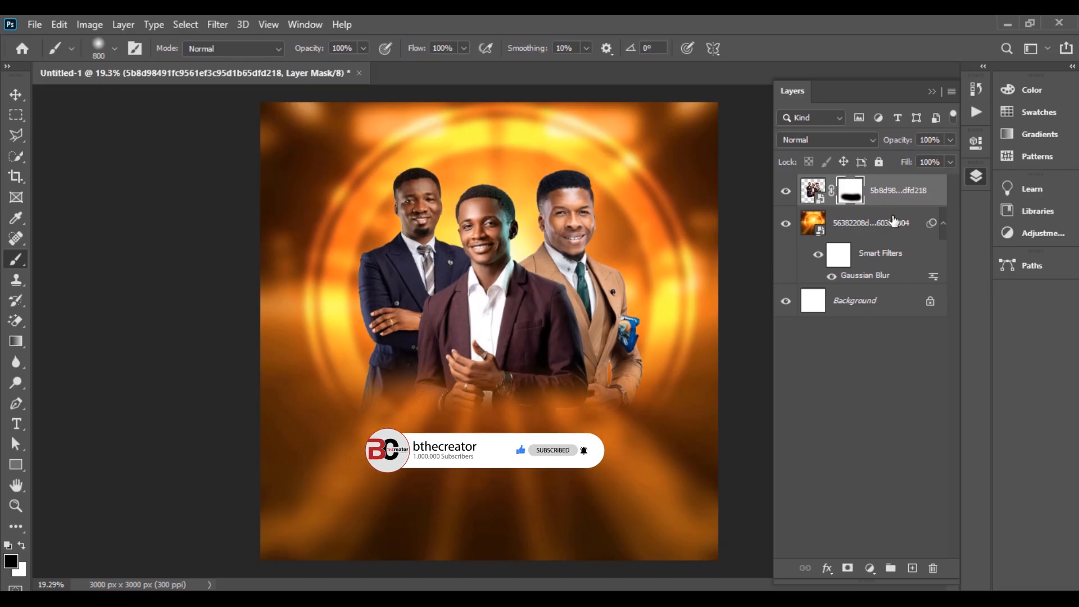
pyautogui.click(909, 188)
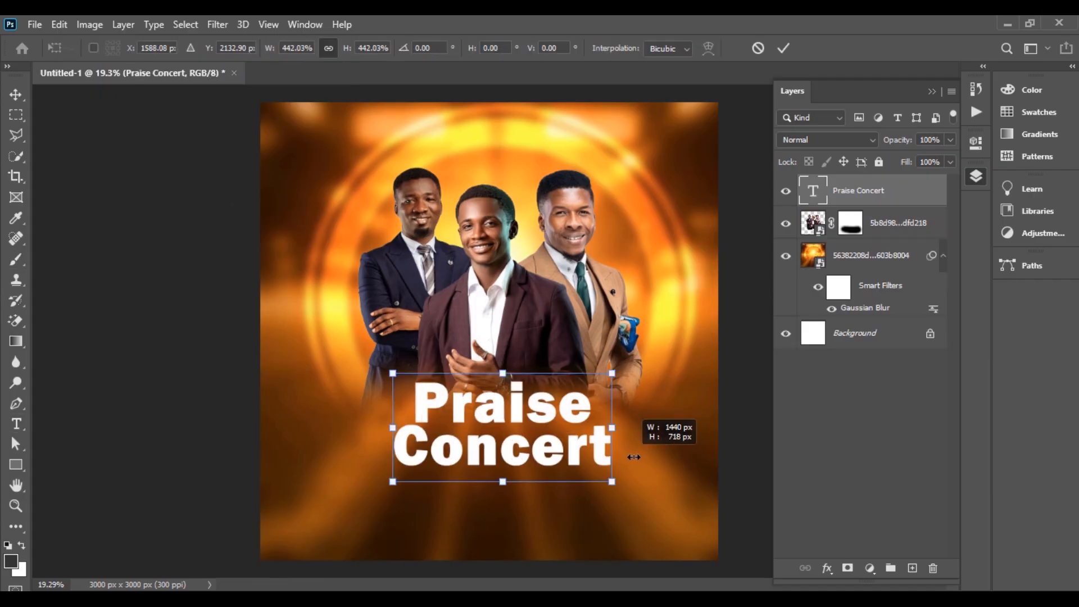
# Step: Scale up the white Praise Concert title and centre it over the men's faded lower bodies
pyautogui.moveTo(633, 457); pyautogui.dragTo(711, 469)
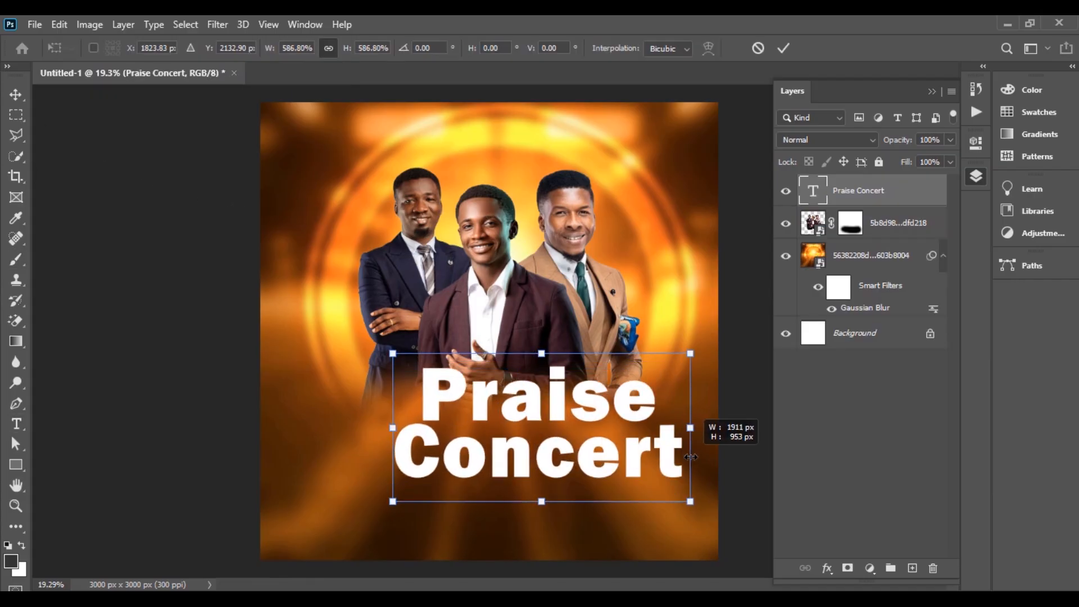
pyautogui.moveTo(541, 434); pyautogui.dragTo(490, 423)
pyautogui.moveTo(638, 418); pyautogui.dragTo(666, 417)
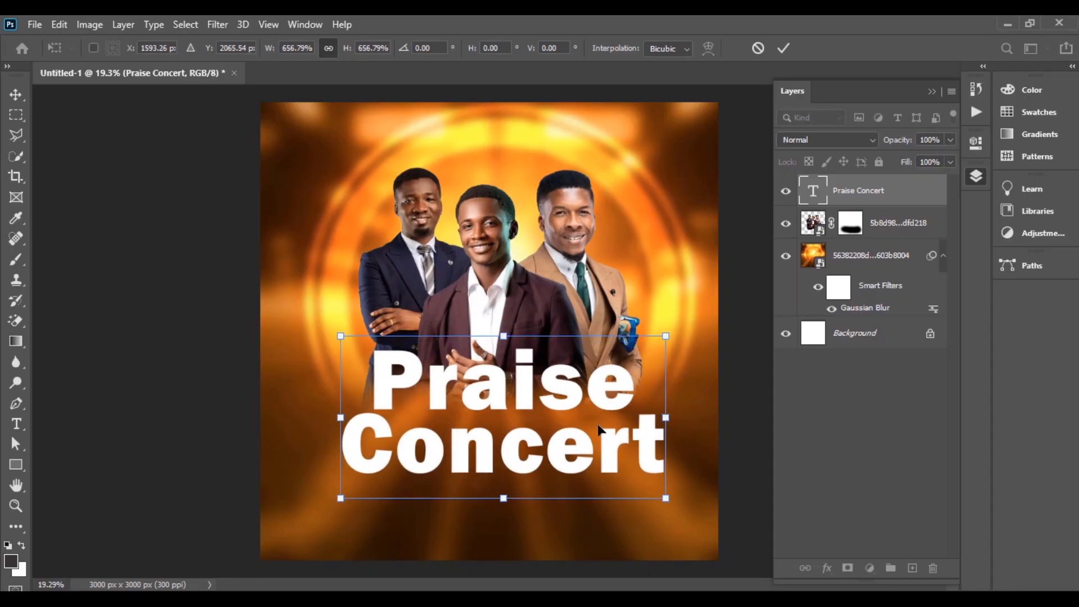
pyautogui.moveTo(600, 416); pyautogui.dragTo(586, 395)
pyautogui.press('Return')
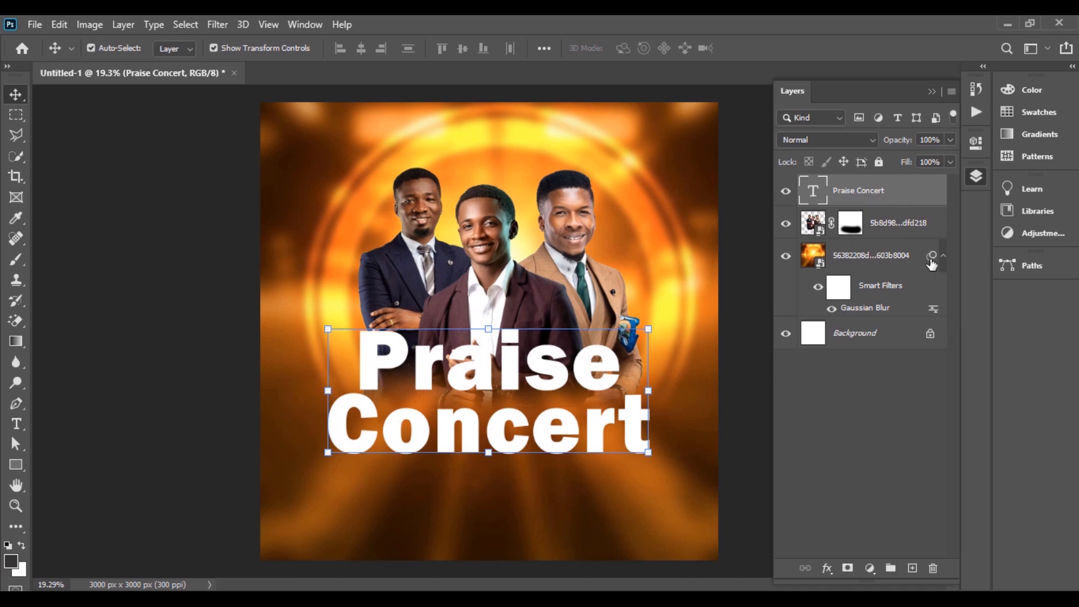
# Step: Turn on a Gradient Overlay for the Praise Concert title in Blending Options
pyautogui.click(827, 568)
pyautogui.click(831, 414)
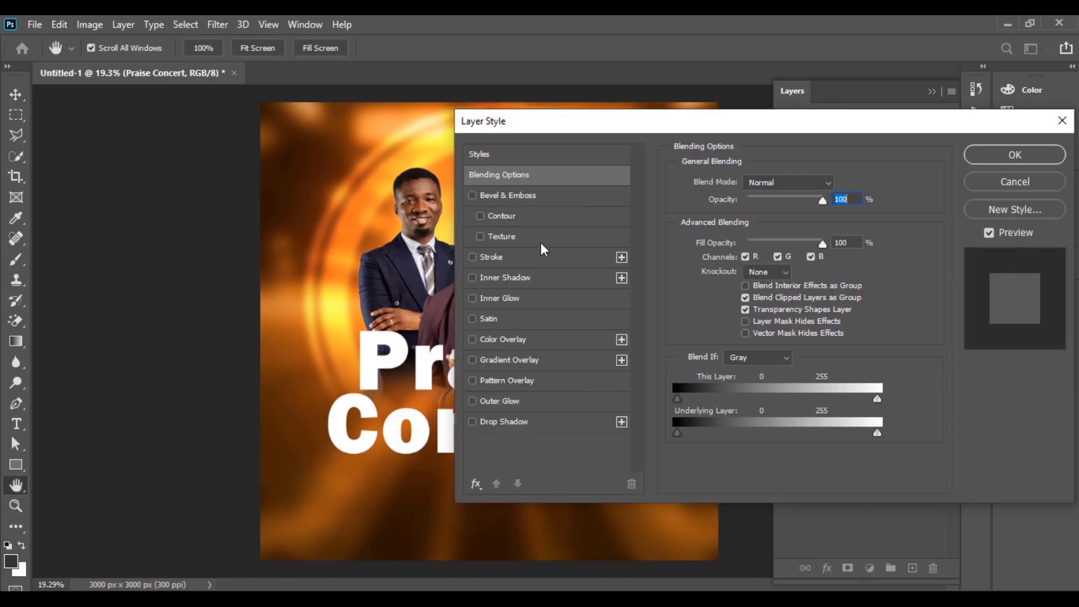
pyautogui.moveTo(566, 131); pyautogui.dragTo(599, 107)
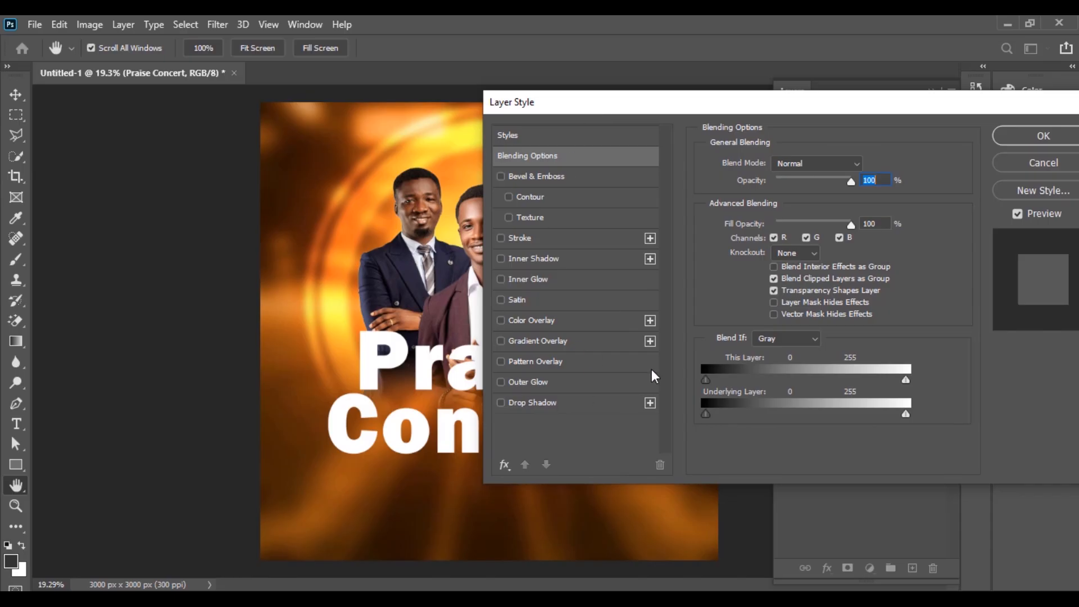
pyautogui.click(586, 341)
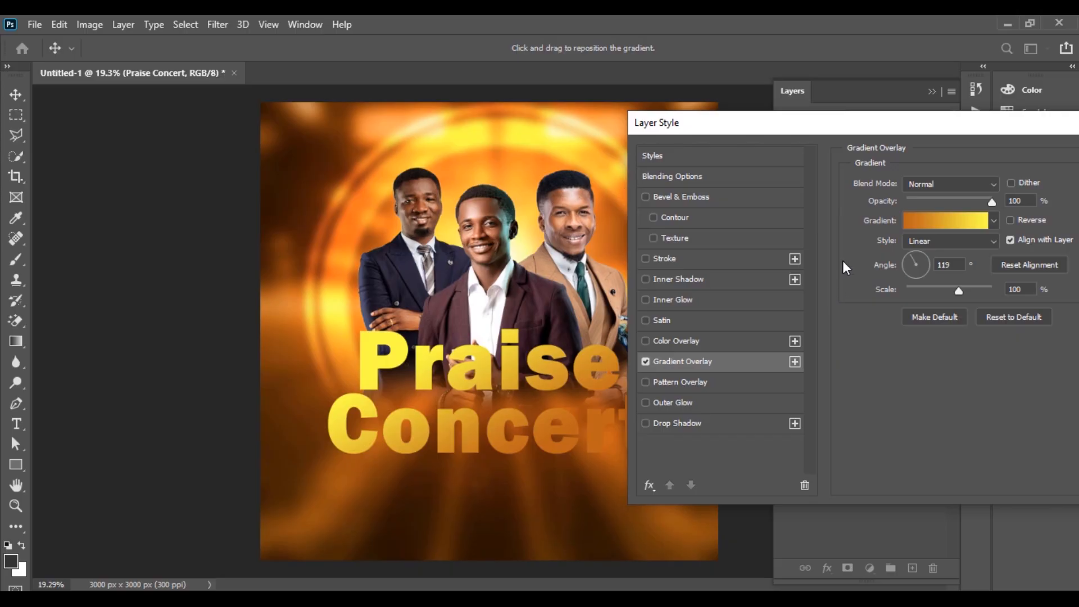
# Step: Change the gradient's orange stop to a brighter fb7203 sampled from the poster
pyautogui.click(932, 223)
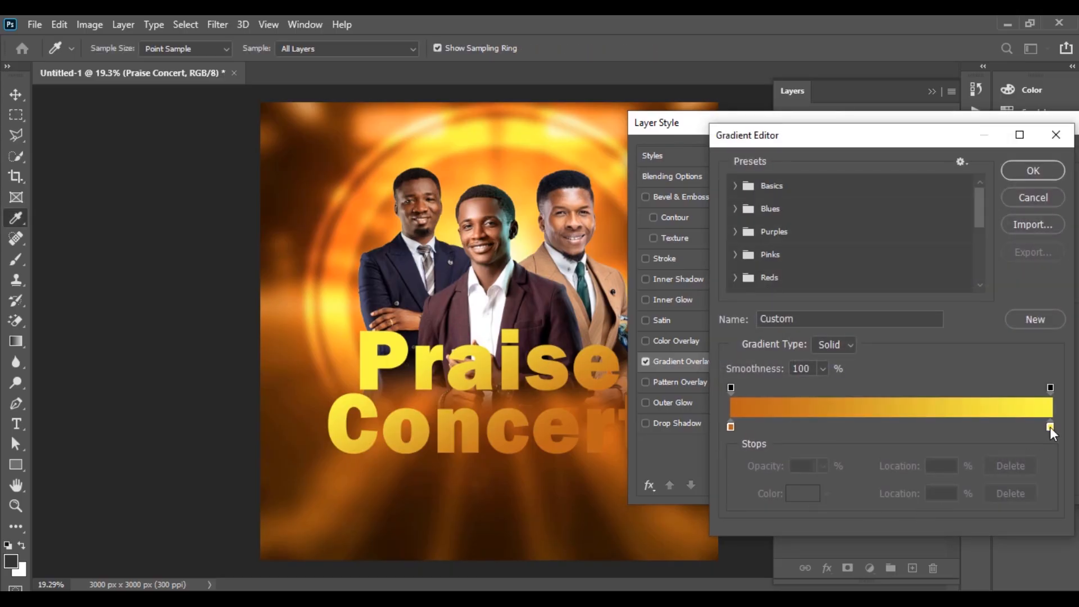
pyautogui.click(1050, 426)
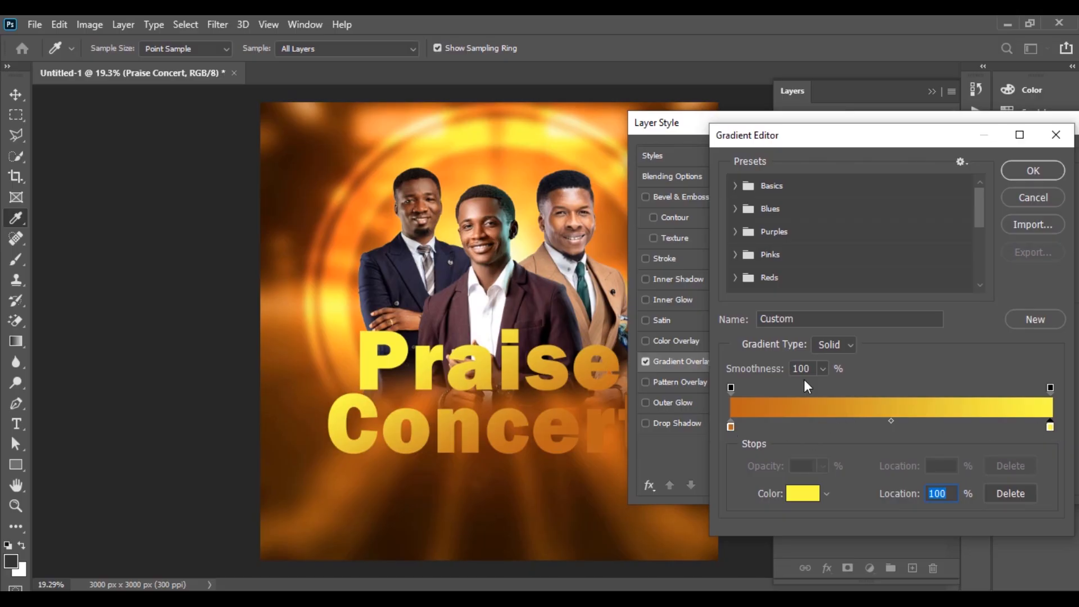
pyautogui.click(730, 426)
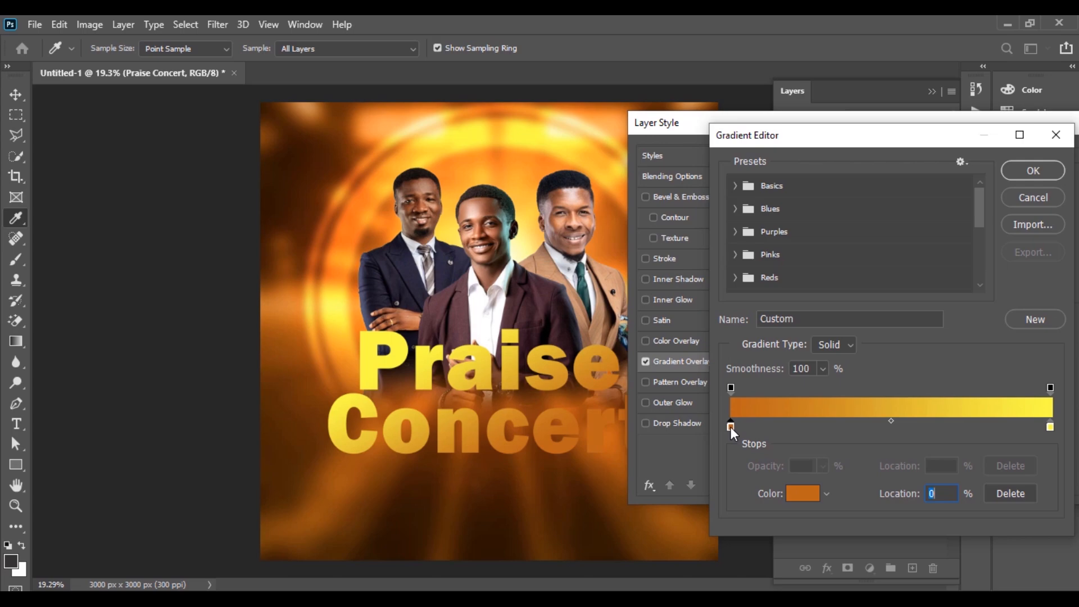
pyautogui.click(803, 495)
pyautogui.click(351, 220)
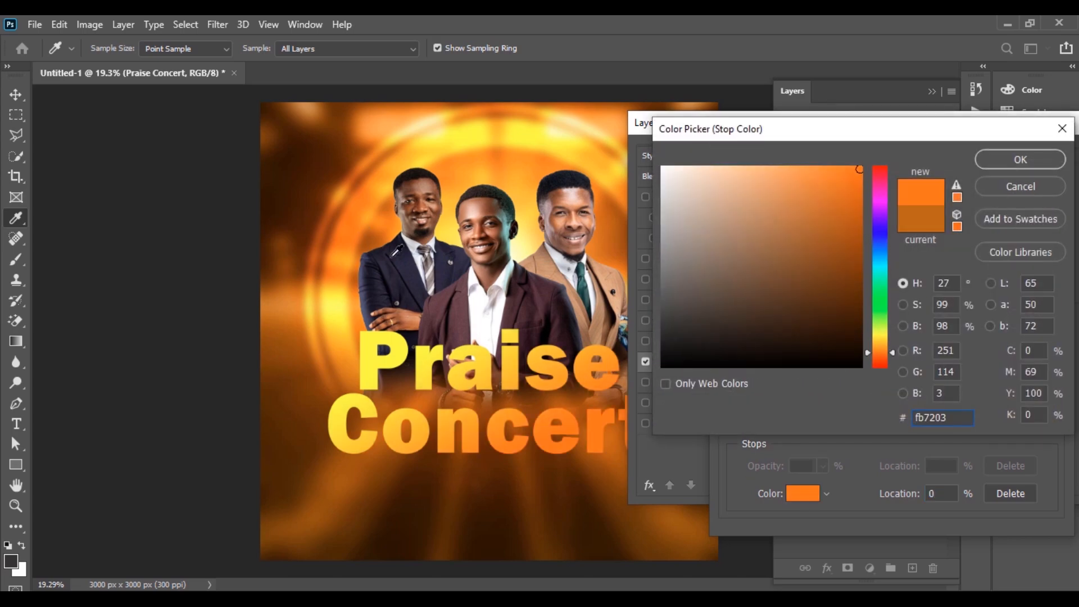
pyautogui.click(1020, 160)
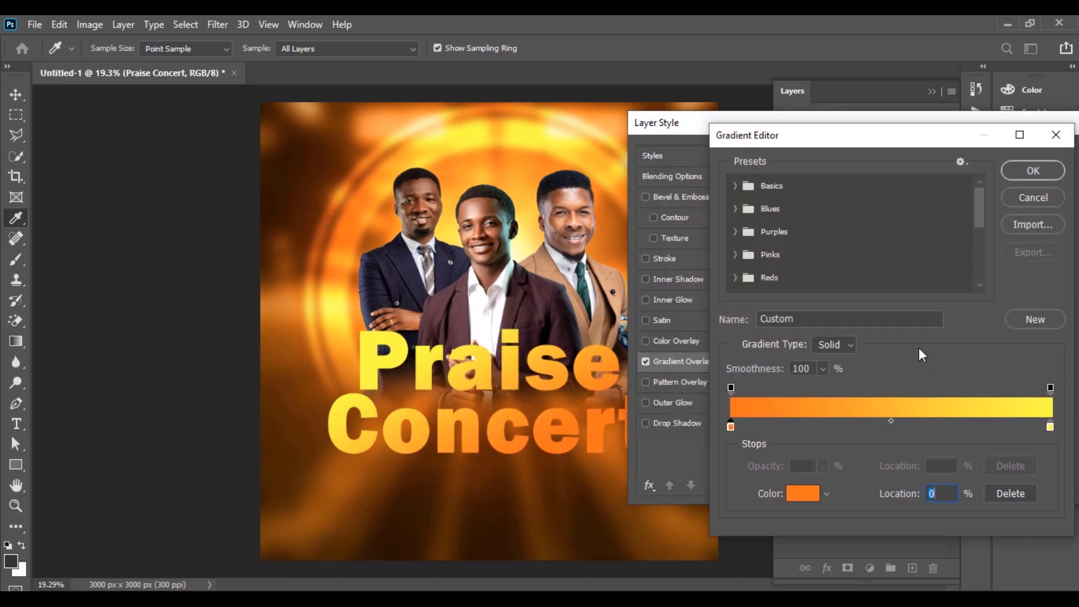
pyautogui.click(1051, 426)
pyautogui.click(1017, 171)
# Step: Give the title an 8 px white outside stroke and apply the layer style
pyautogui.moveTo(952, 126)
pyautogui.mouseDown()
pyautogui.moveTo(868, 130)
pyautogui.moveTo(942, 115)
pyautogui.mouseUp()
pyautogui.click(700, 243)
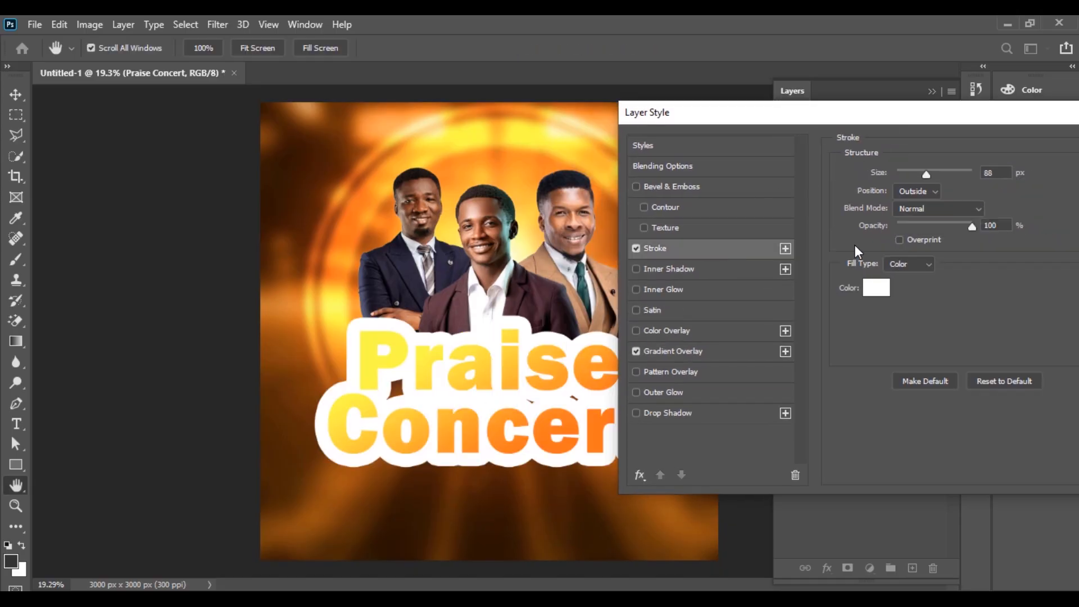
pyautogui.moveTo(926, 174); pyautogui.dragTo(905, 174)
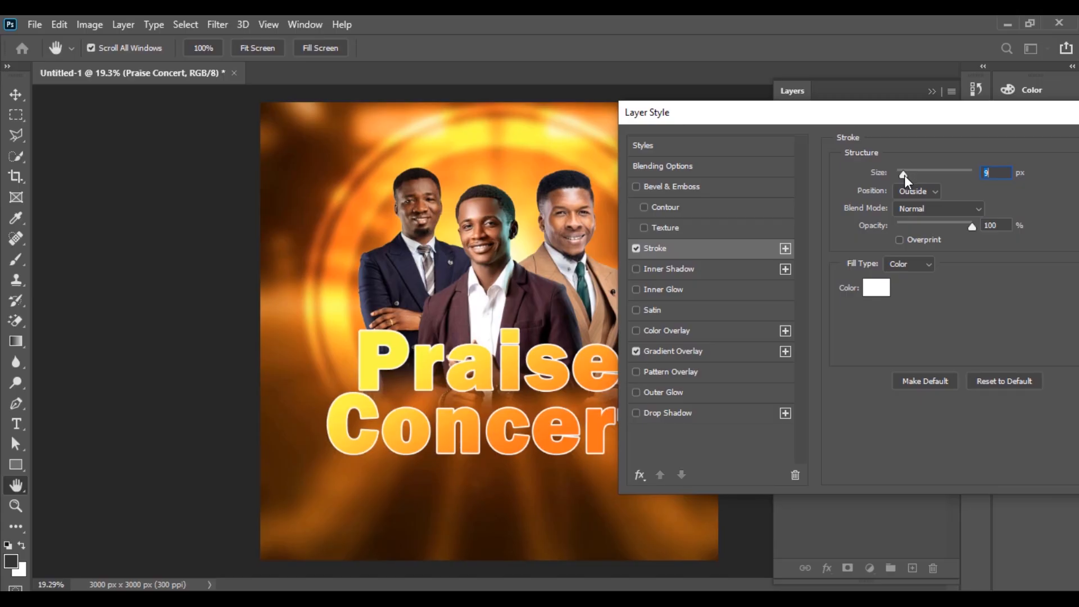
pyautogui.moveTo(904, 175); pyautogui.dragTo(904, 175)
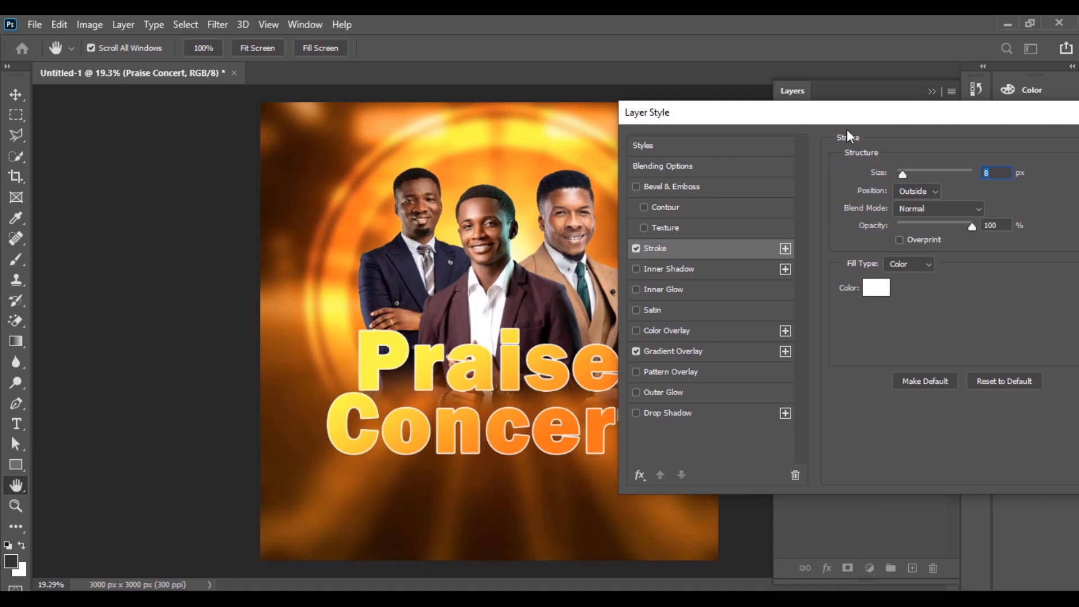
pyautogui.moveTo(1015, 108); pyautogui.dragTo(859, 118)
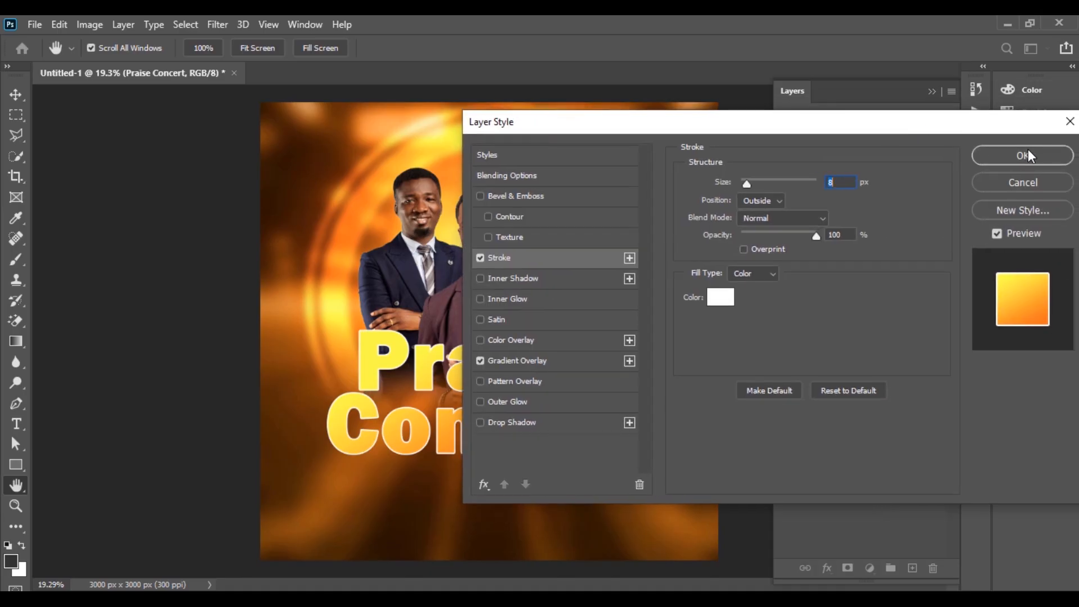
pyautogui.click(1027, 160)
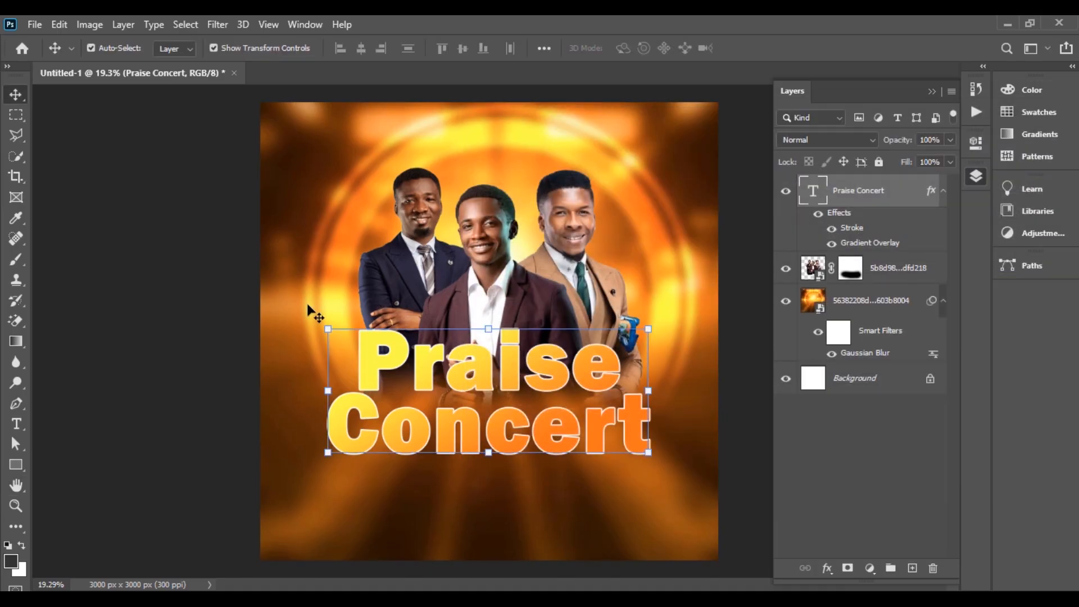
# Step: Add the white subtitle 'A live recond concert' beneath the title, scaled to fit under it
pyautogui.click(205, 320)
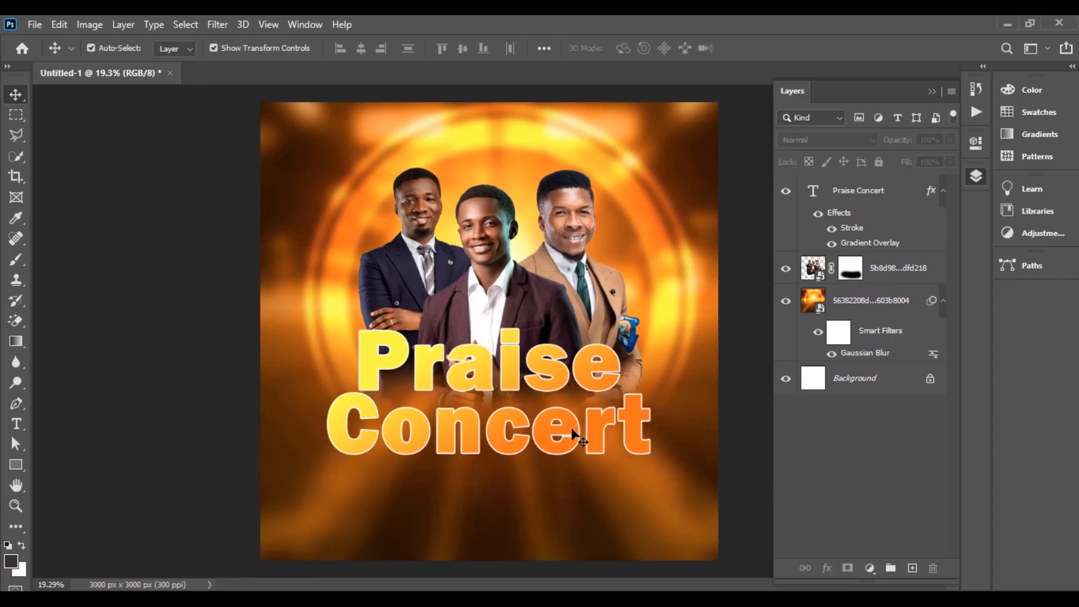
pyautogui.moveTo(572, 430); pyautogui.dragTo(569, 429)
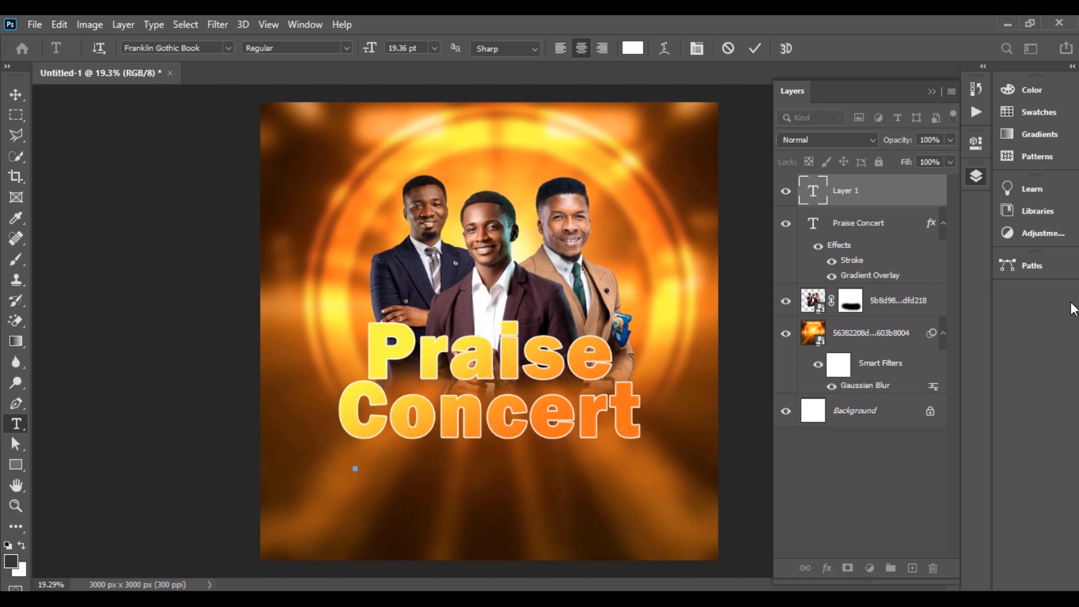
pyautogui.write('live recond c')
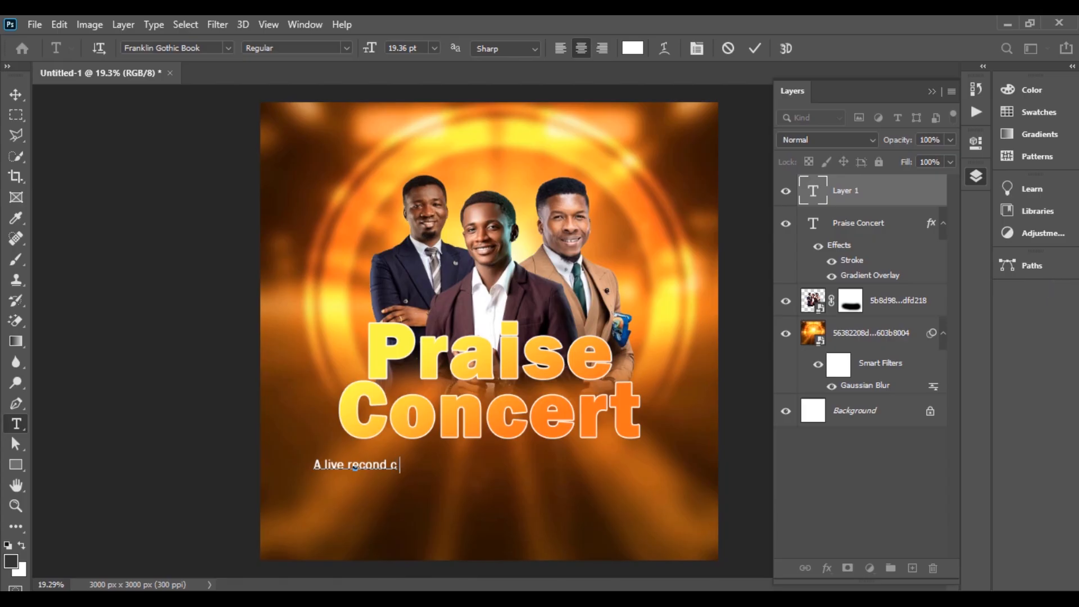
pyautogui.write('oncert')
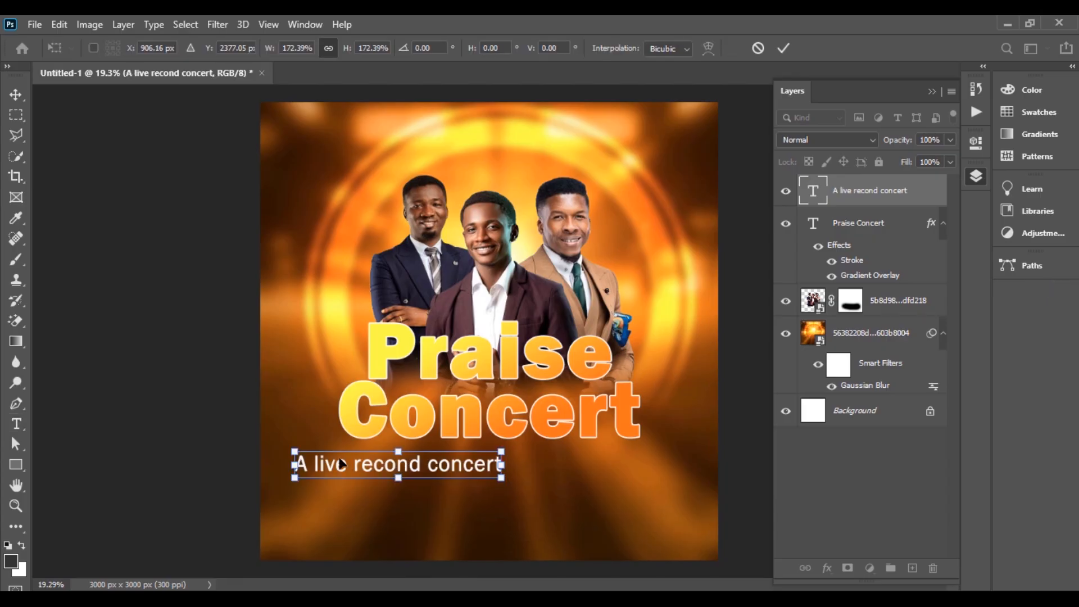
pyautogui.moveTo(331, 464); pyautogui.dragTo(399, 455)
pyautogui.moveTo(559, 451)
pyautogui.mouseDown()
pyautogui.moveTo(492, 451)
pyautogui.moveTo(544, 452)
pyautogui.mouseUp()
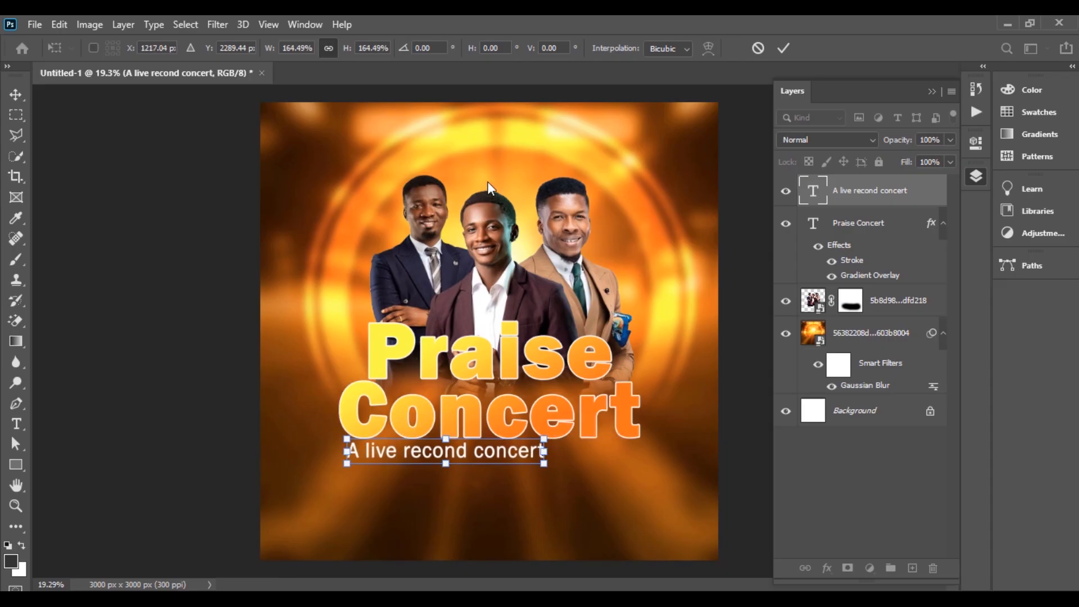
pyautogui.click(783, 47)
pyautogui.click(205, 399)
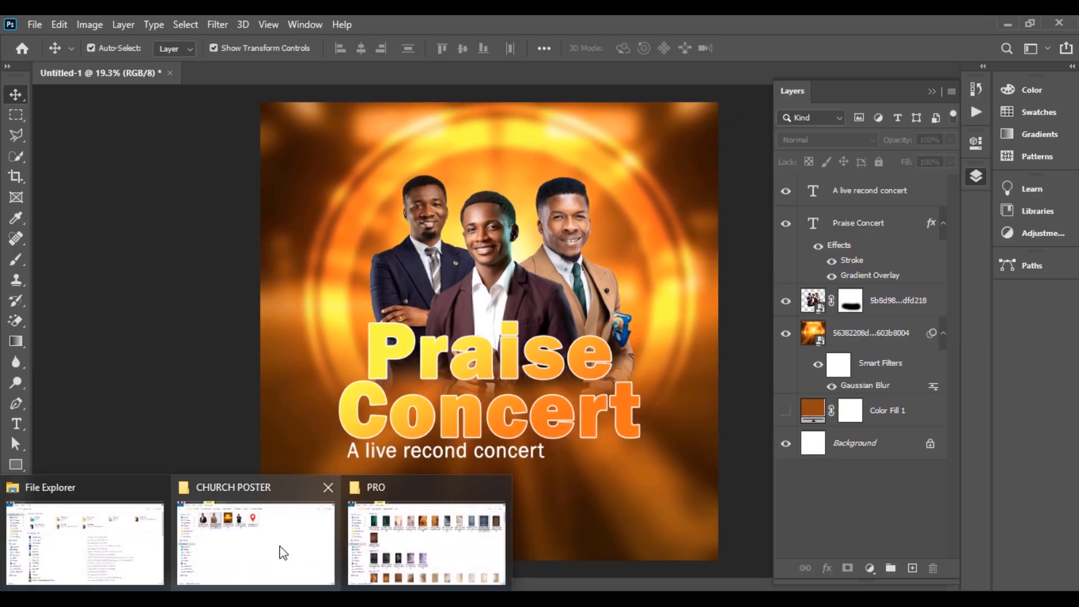
# Step: Drop the red location pin image onto the poster, shrink it, and set it below the subtitle
pyautogui.click(283, 551)
pyautogui.moveTo(526, 124); pyautogui.dragTo(371, 492)
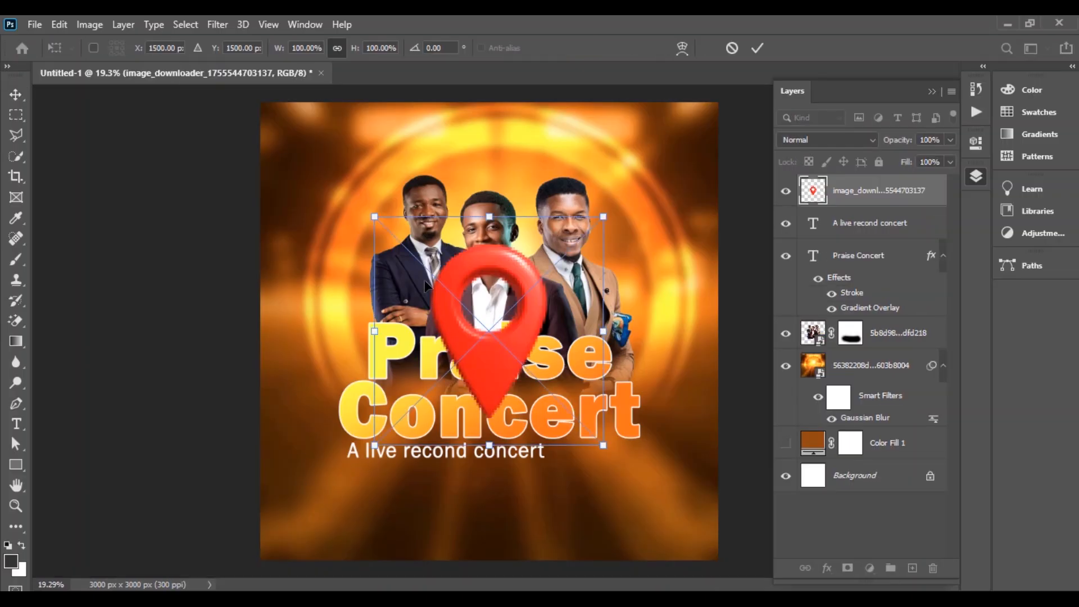
pyautogui.moveTo(495, 216); pyautogui.dragTo(489, 359)
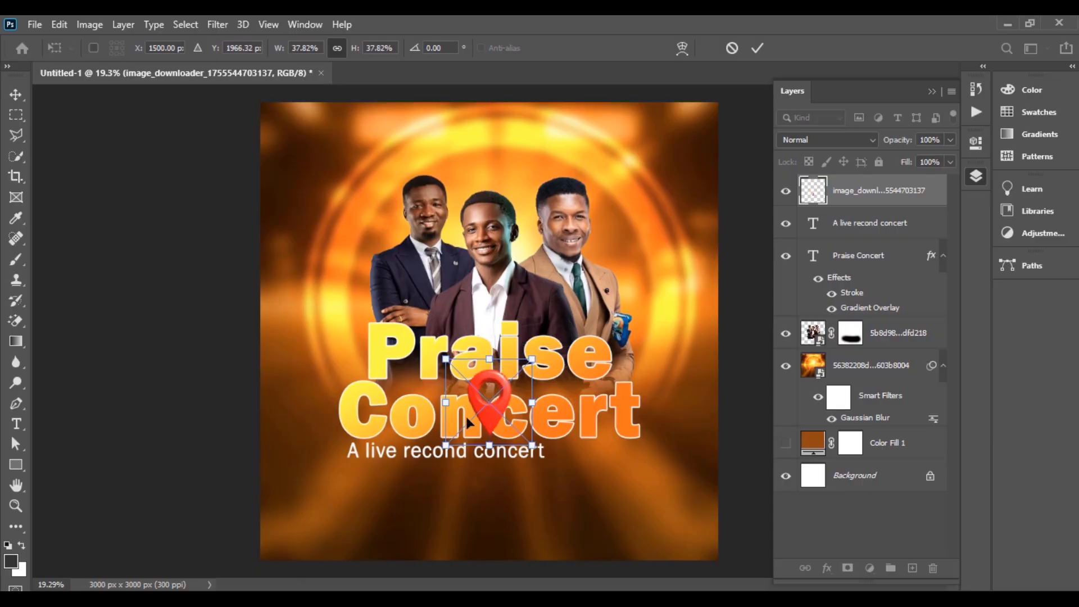
pyautogui.moveTo(489, 417); pyautogui.dragTo(399, 490)
pyautogui.moveTo(396, 438); pyautogui.dragTo(390, 478)
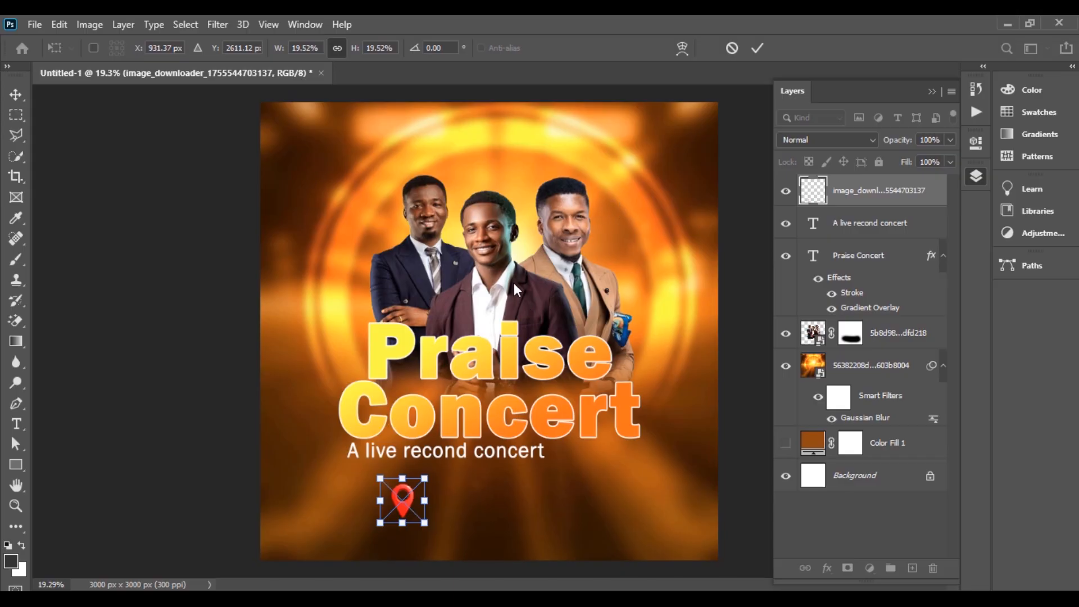
pyautogui.press('Return')
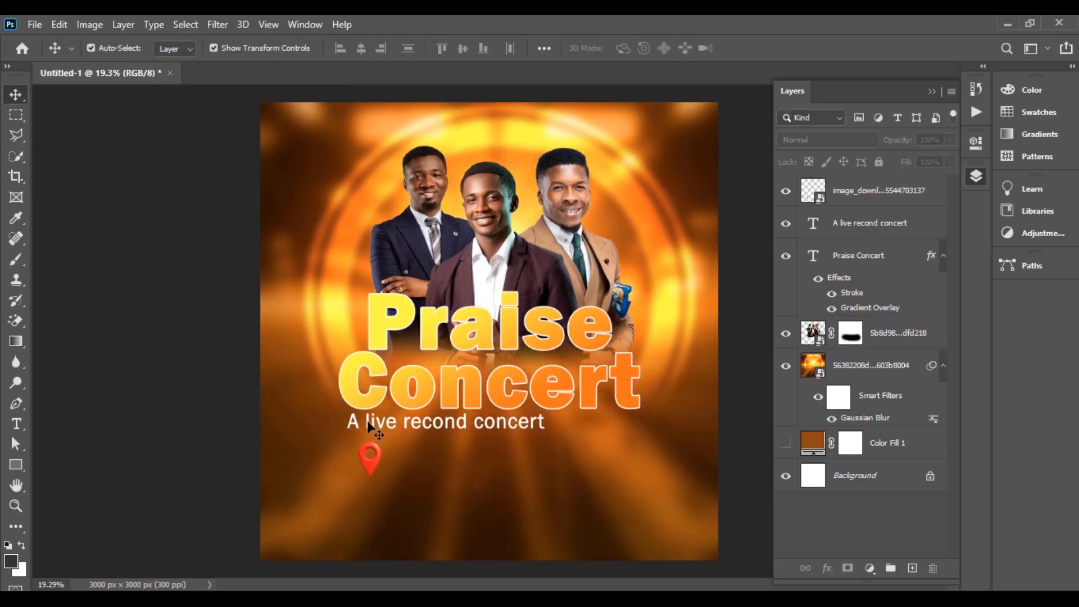
# Step: Replace the placeholder text with 'Highland / In morogoro' on two lines, right of the pin
pyautogui.press('t')
pyautogui.click(396, 450)
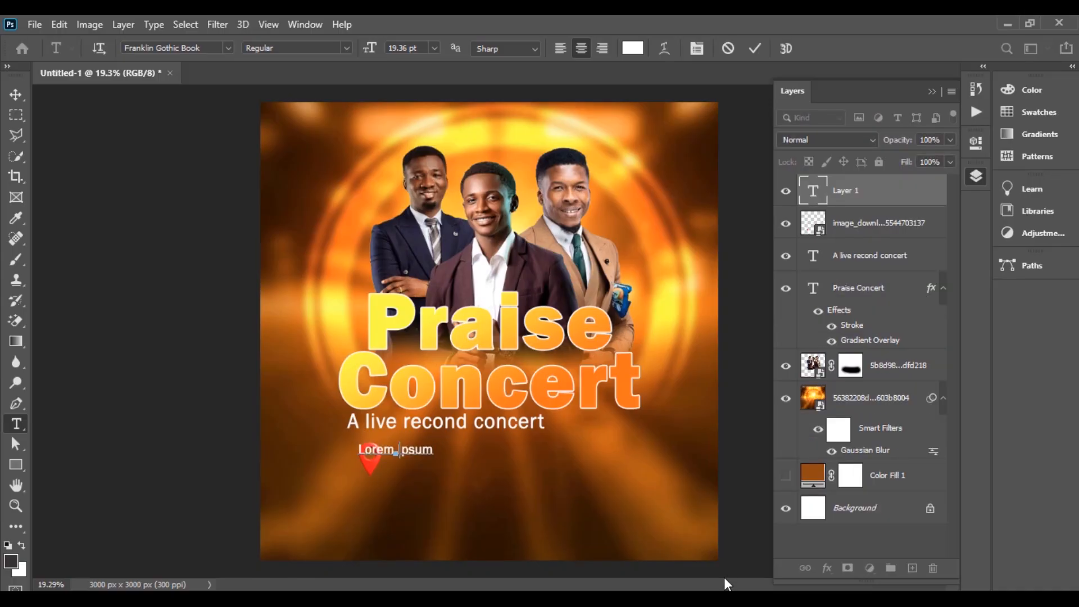
pyautogui.press('BackSpace')
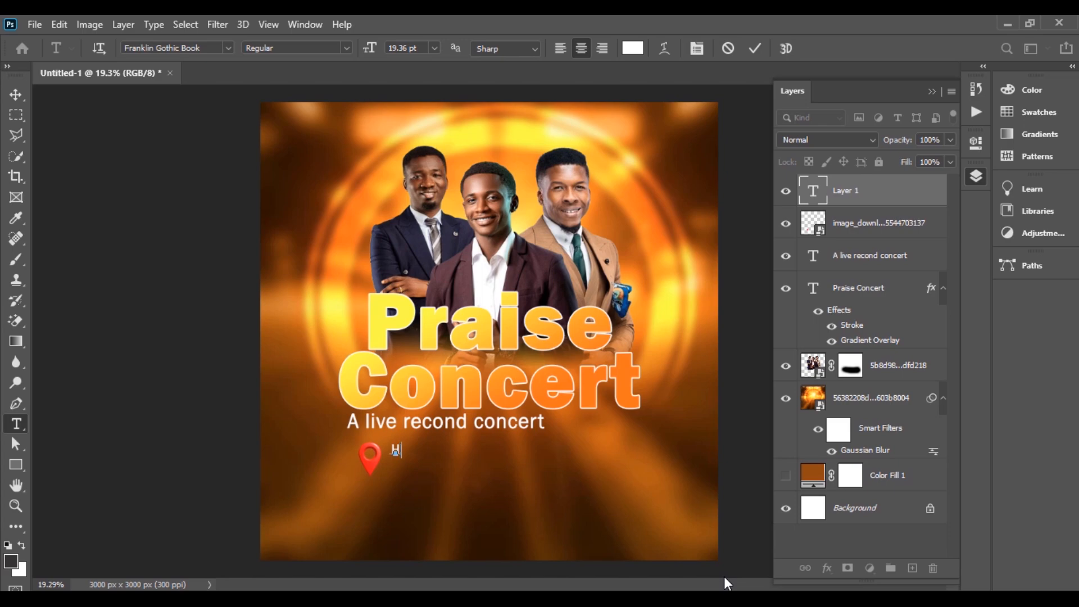
pyautogui.write('Highland In mo')
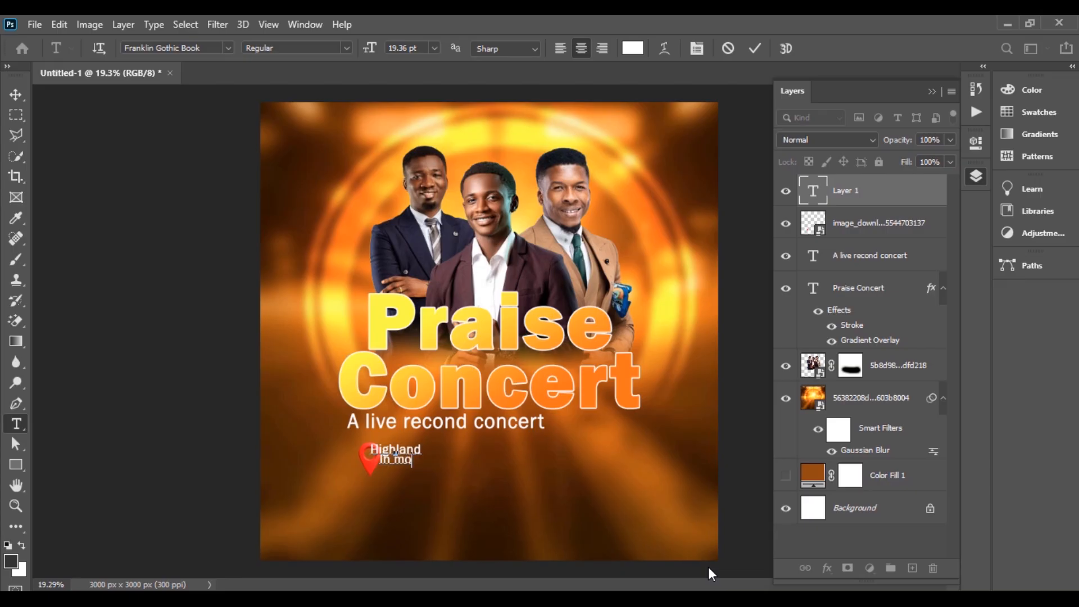
pyautogui.write('rogoro')
pyautogui.click(16, 95)
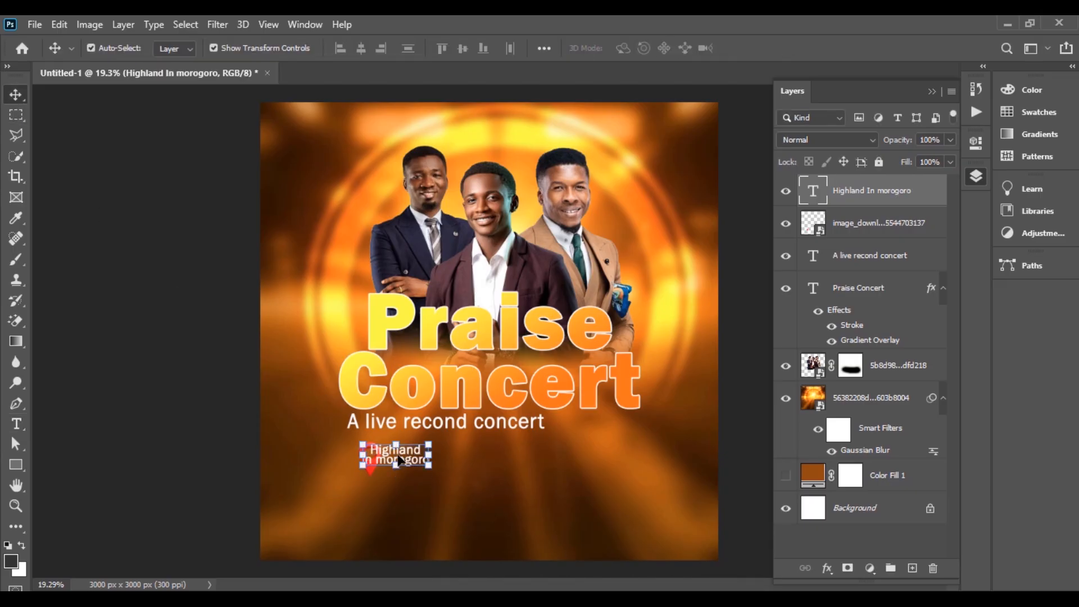
pyautogui.moveTo(398, 460); pyautogui.dragTo(422, 465)
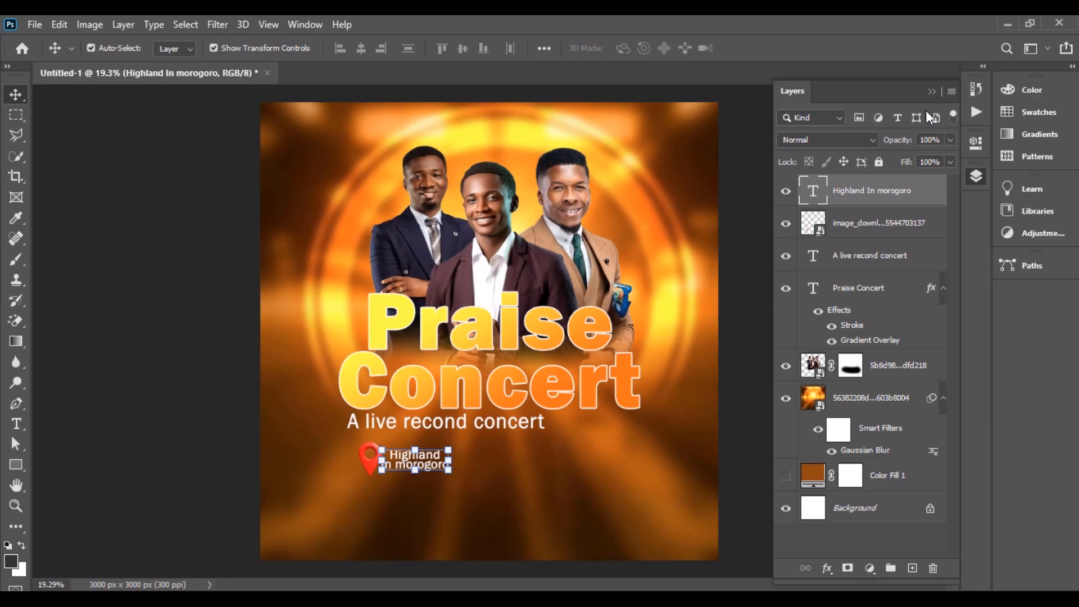
pyautogui.click(731, 214)
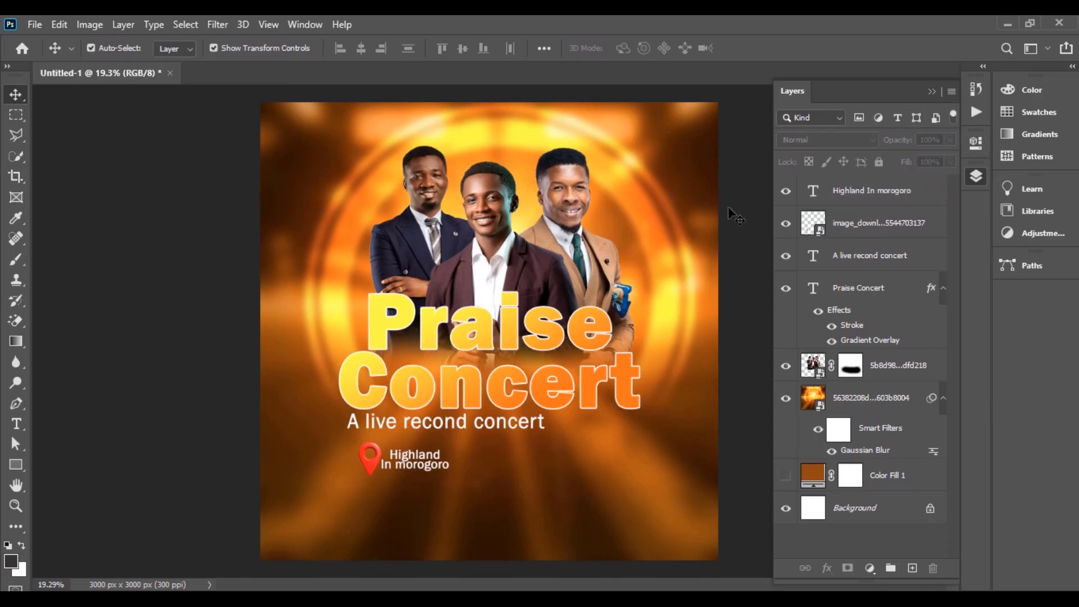
pyautogui.click(427, 466)
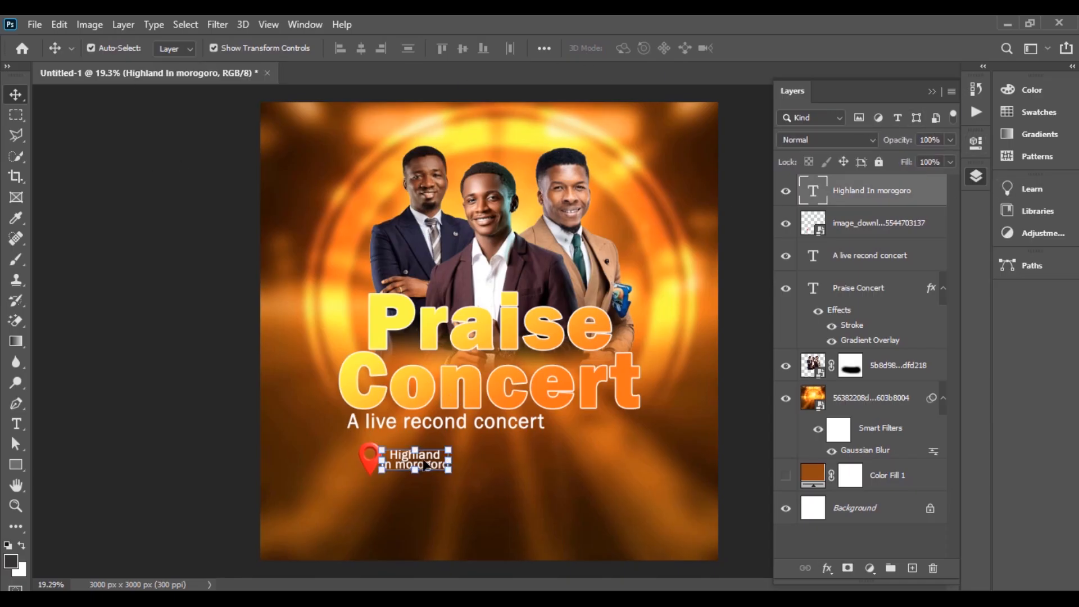
# Step: Left-align the venue text and tighten its leading from Auto
pyautogui.click(976, 143)
pyautogui.scroll(-5, 817, 318)
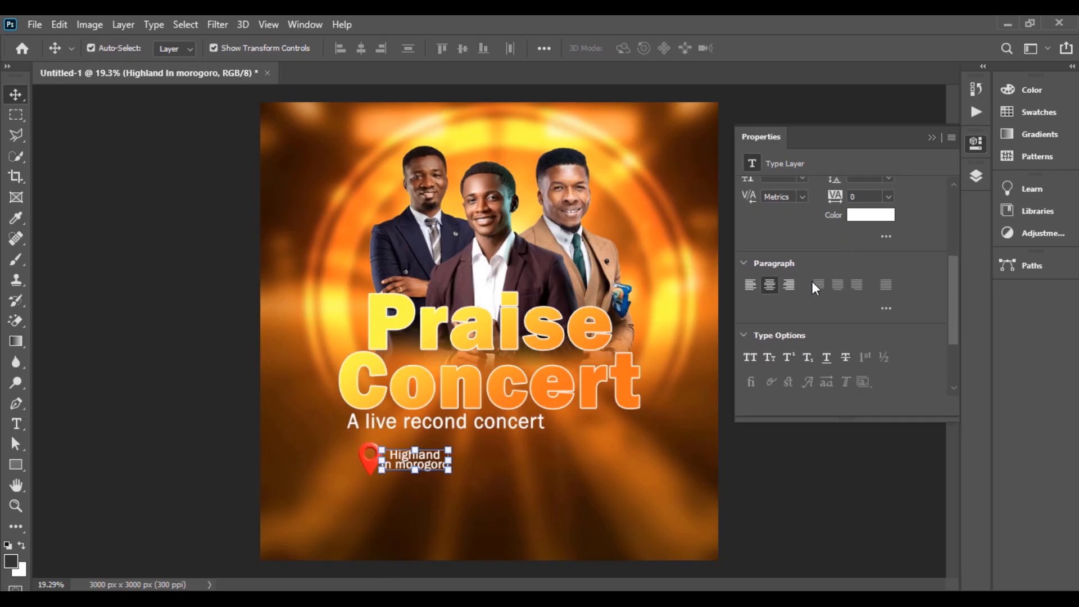
pyautogui.click(750, 222)
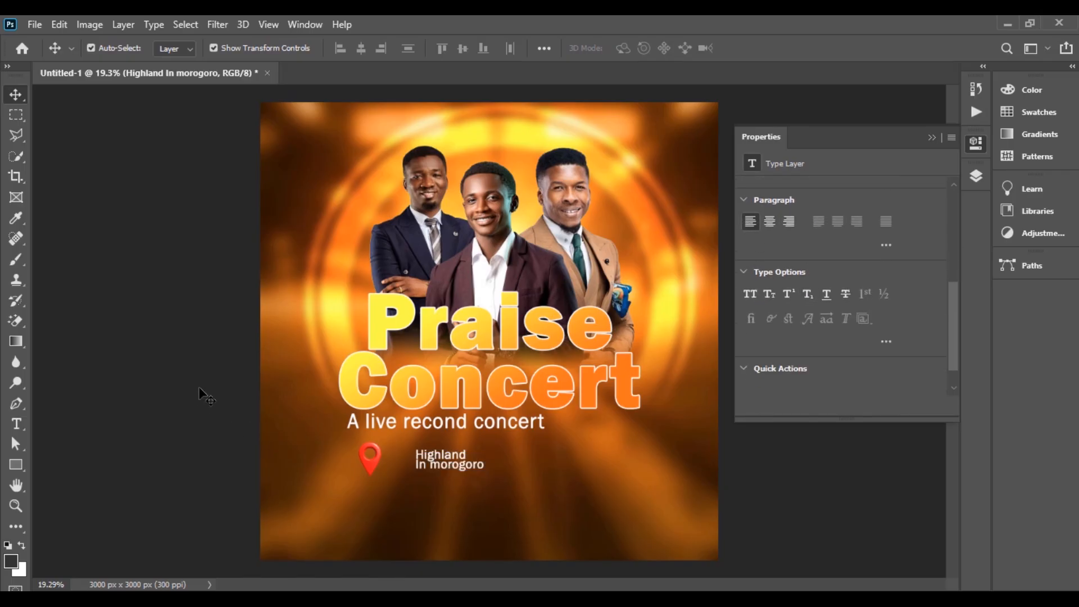
pyautogui.moveTo(417, 462)
pyautogui.mouseDown()
pyautogui.moveTo(430, 464)
pyautogui.moveTo(417, 464)
pyautogui.mouseUp()
pyautogui.scroll(-6, 890, 314)
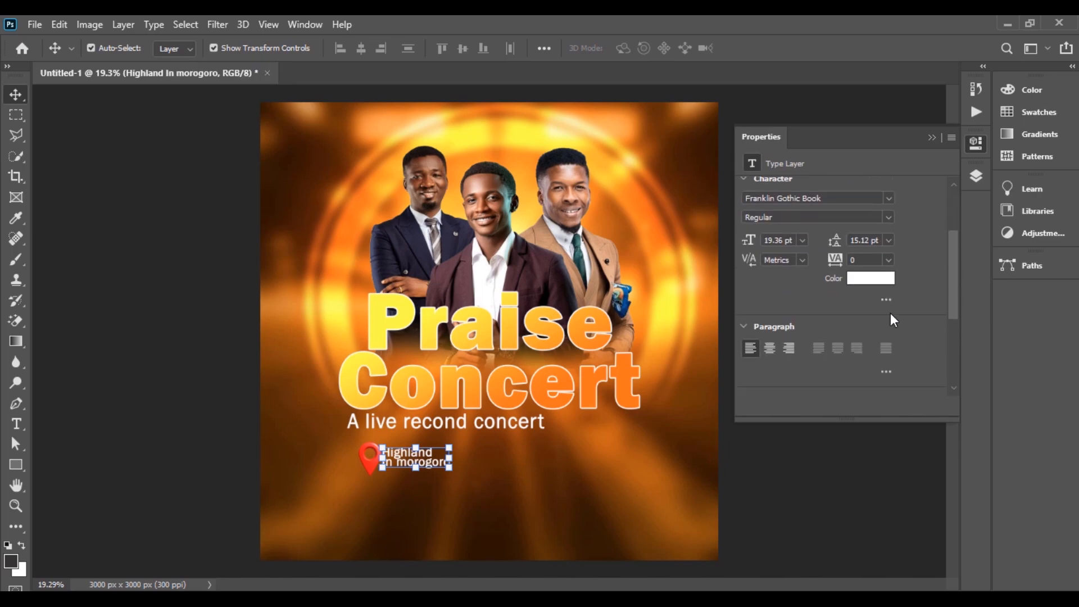
pyautogui.scroll(1, 877, 236)
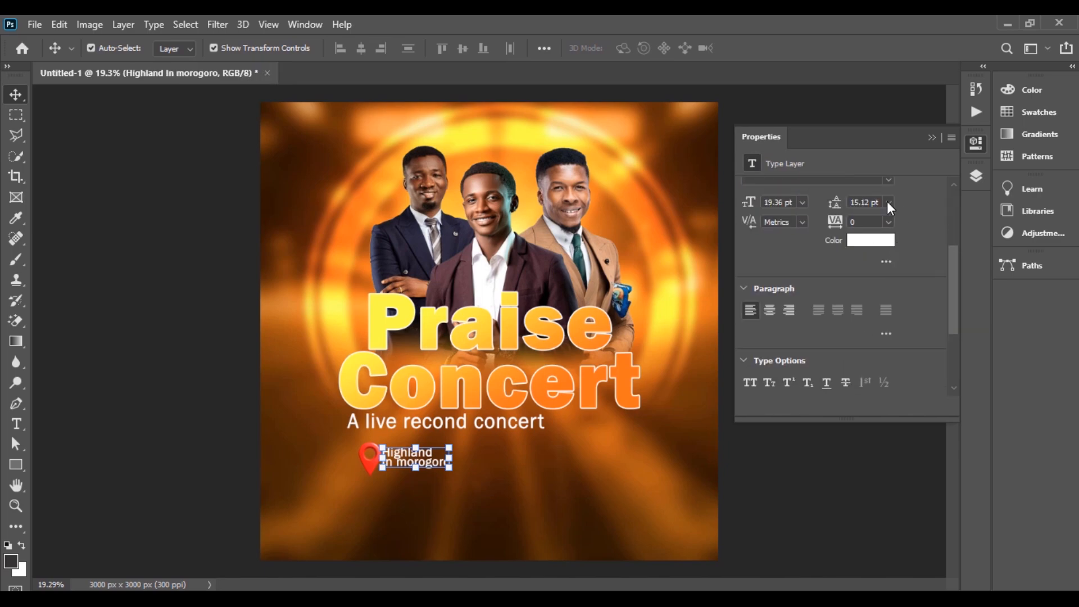
pyautogui.click(888, 203)
pyautogui.click(871, 219)
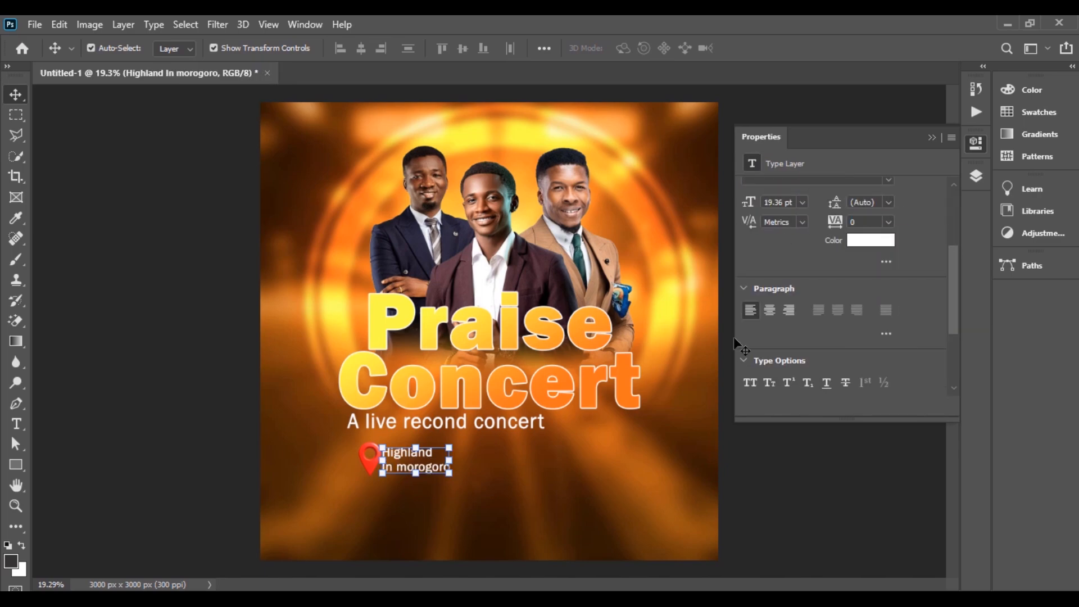
pyautogui.moveTo(836, 204); pyautogui.dragTo(827, 202)
pyautogui.click(154, 407)
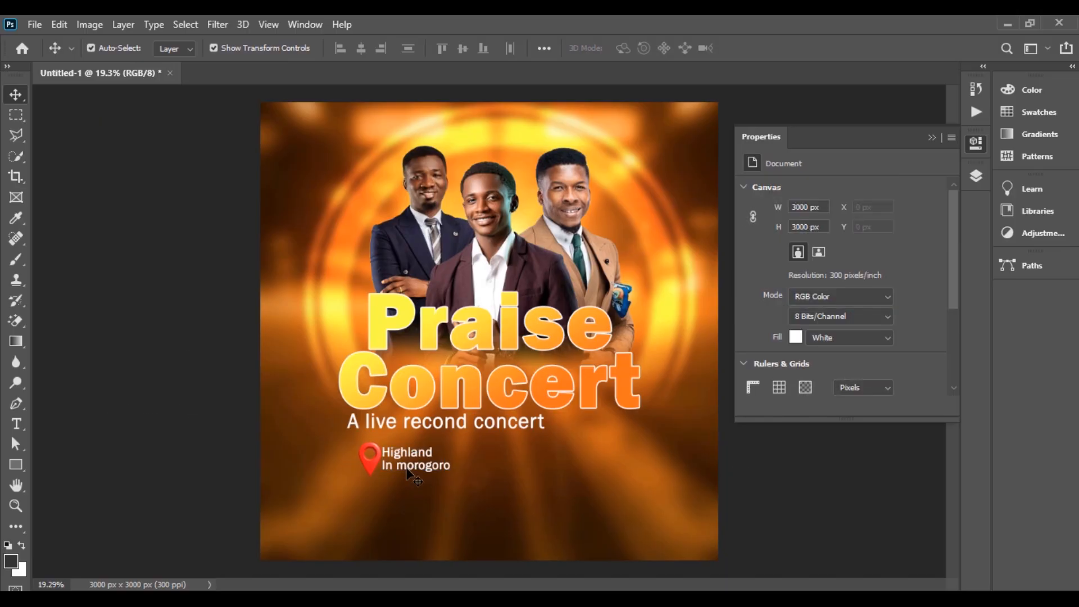
pyautogui.moveTo(408, 467)
pyautogui.mouseDown()
pyautogui.moveTo(418, 462)
pyautogui.moveTo(406, 464)
pyautogui.mouseUp()
pyautogui.click(149, 426)
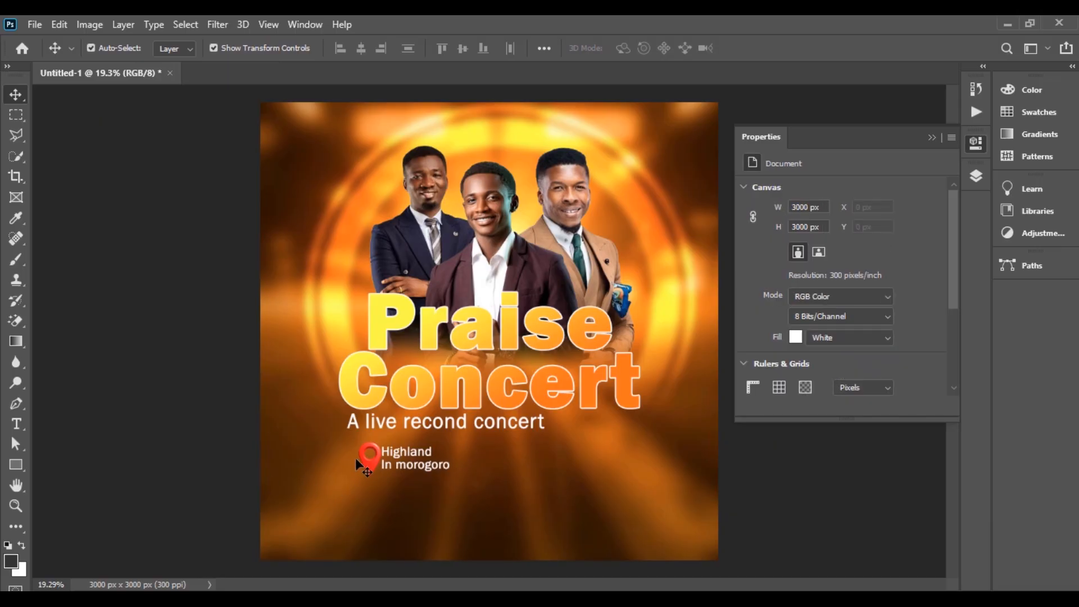
# Step: Scale the location pin down to about 115 × 174 px and nudge it beside the venue text
pyautogui.click(366, 460)
pyautogui.hotkey('shift', 'Left')
pyautogui.hotkey('shift', 'Left')
pyautogui.hotkey('shift', 'Left')
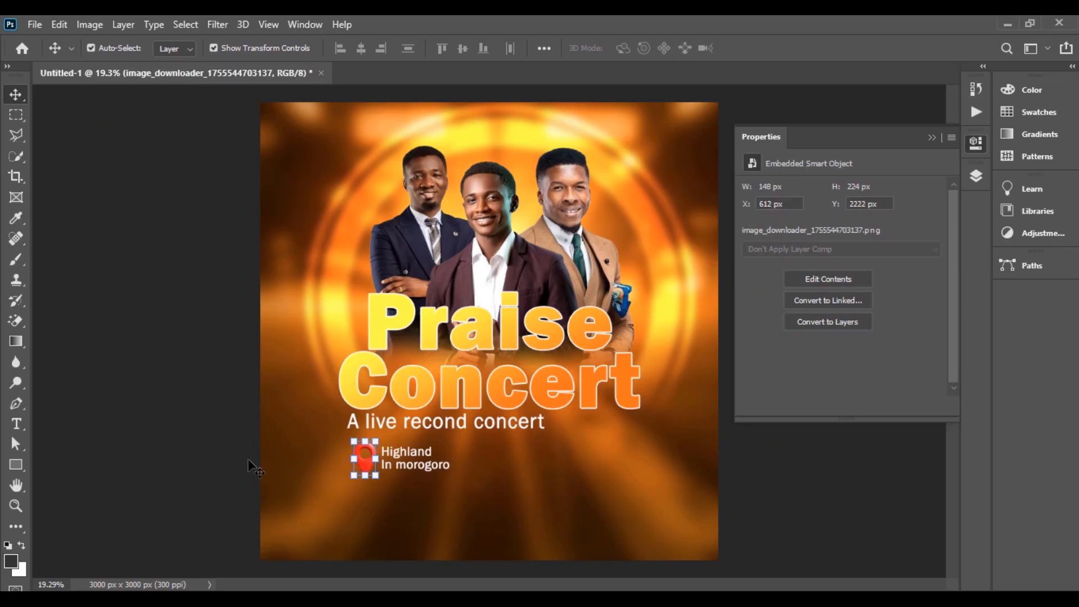
pyautogui.click(207, 426)
pyautogui.click(362, 467)
pyautogui.moveTo(367, 480); pyautogui.dragTo(364, 477)
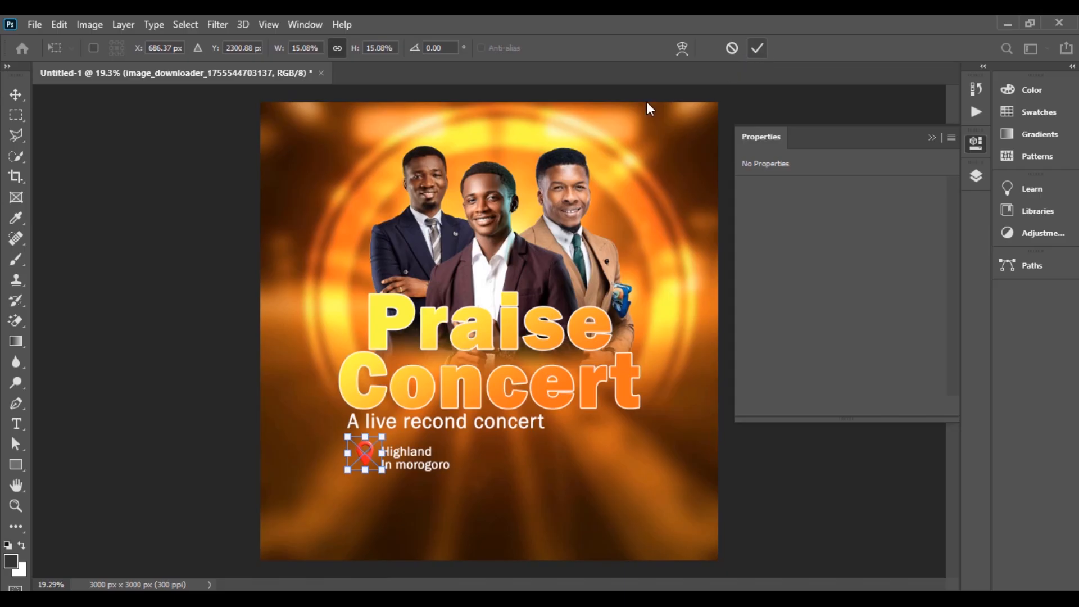
pyautogui.press('Return')
pyautogui.press('Down')
pyautogui.press('Down')
pyautogui.press('Down')
pyautogui.press('Down')
pyautogui.press('Down')
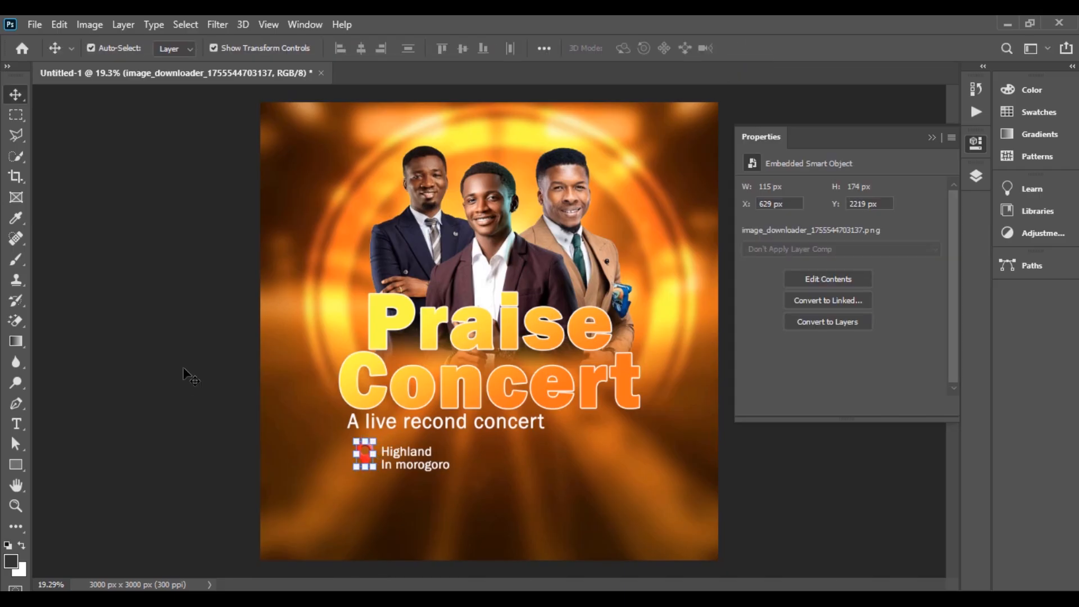
pyautogui.hotkey('shift', 'Down')
pyautogui.hotkey('shift', 'Down')
pyautogui.click(177, 266)
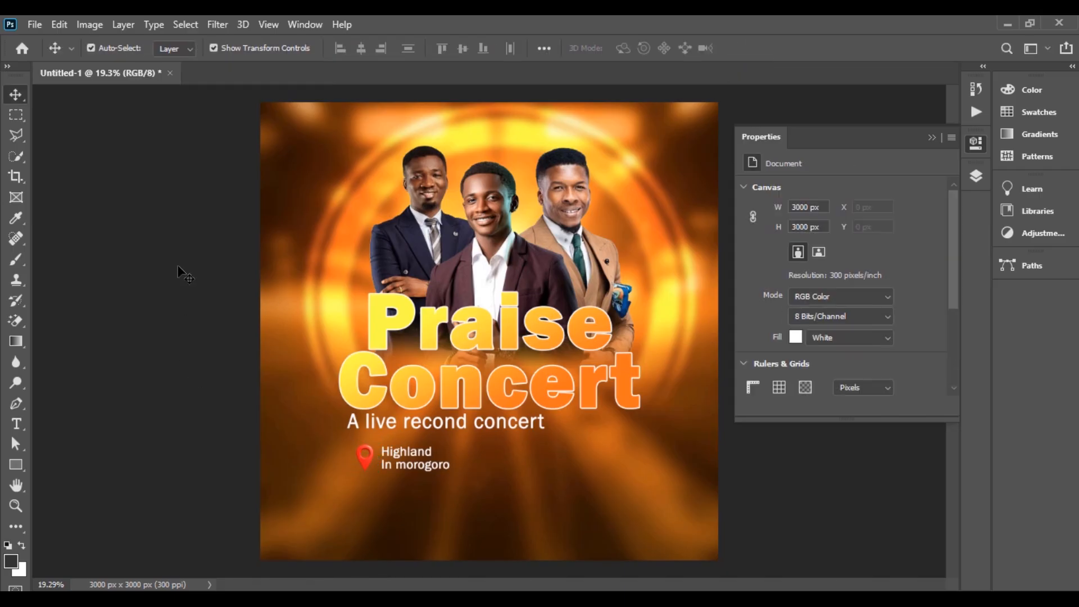
# Step: Nudge the venue text up slightly to line it up with the pin
pyautogui.click(419, 459)
pyautogui.hotkey('shift', 'Up')
pyautogui.press('Up')
pyautogui.press('Up')
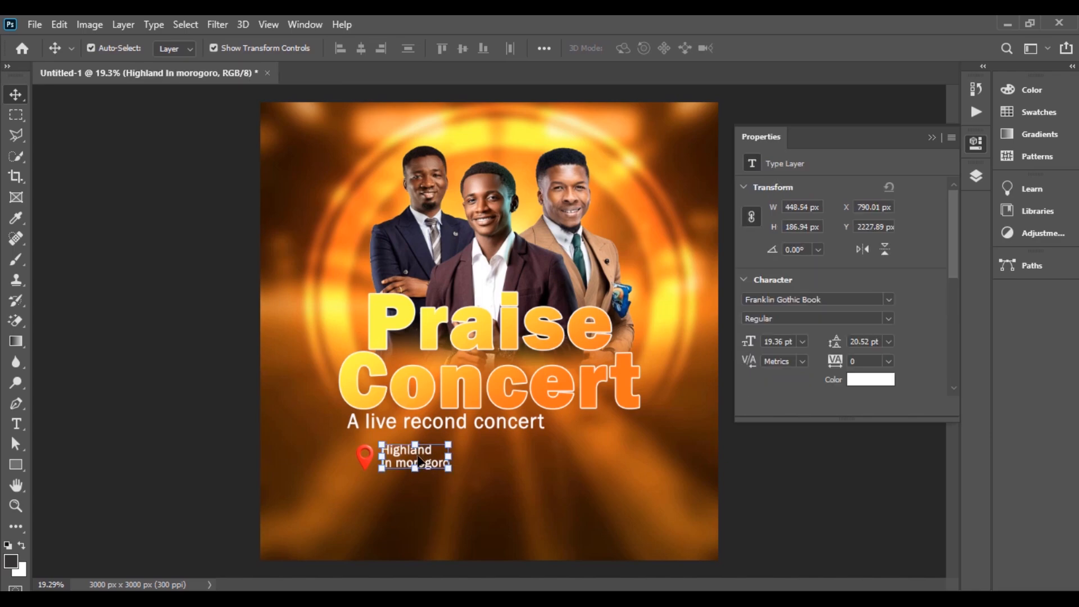
pyautogui.press('Up')
pyautogui.press('Up')
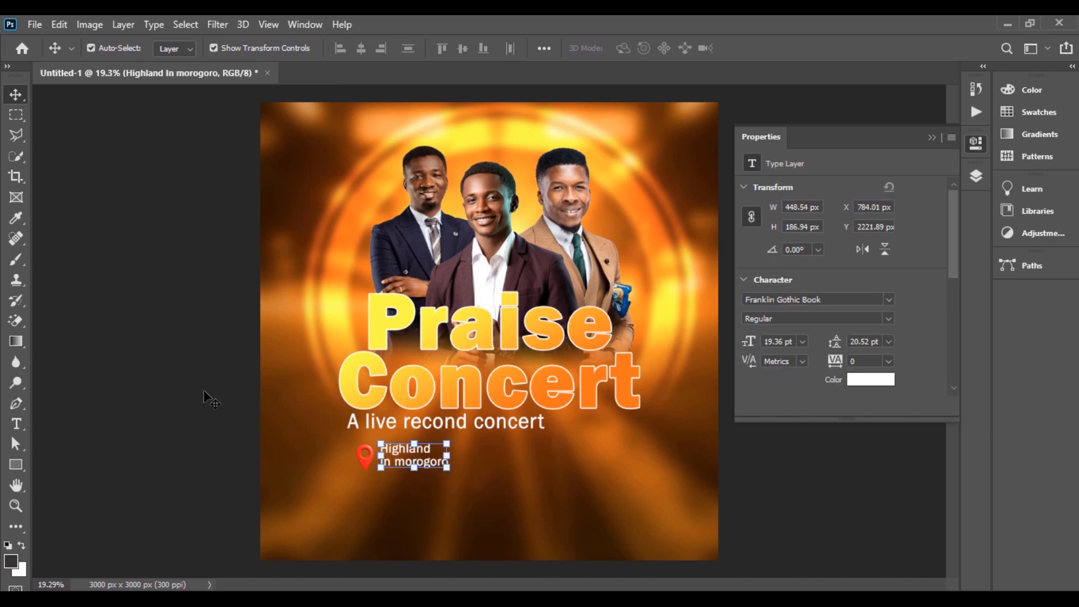
pyautogui.click(204, 389)
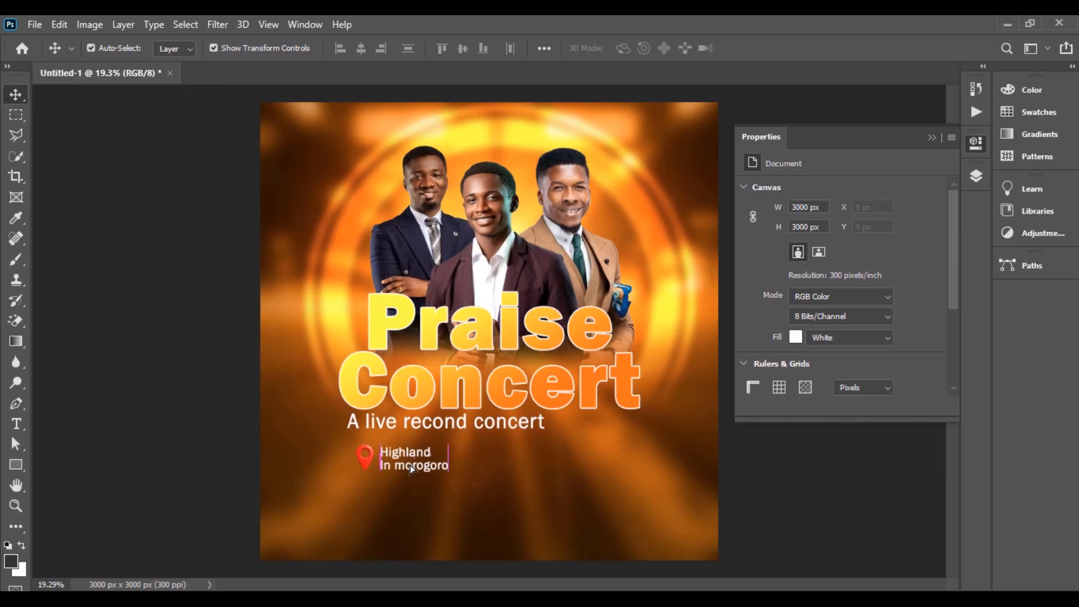
pyautogui.moveTo(410, 464); pyautogui.dragTo(410, 468)
pyautogui.click(218, 400)
# Step: Add the contact block 'For more enquires / Contacts us' followed by the enquiries phone number
pyautogui.press('t')
pyautogui.click(515, 470)
pyautogui.write('For more enquires')
pyautogui.press('Return')
pyautogui.write('Cont')
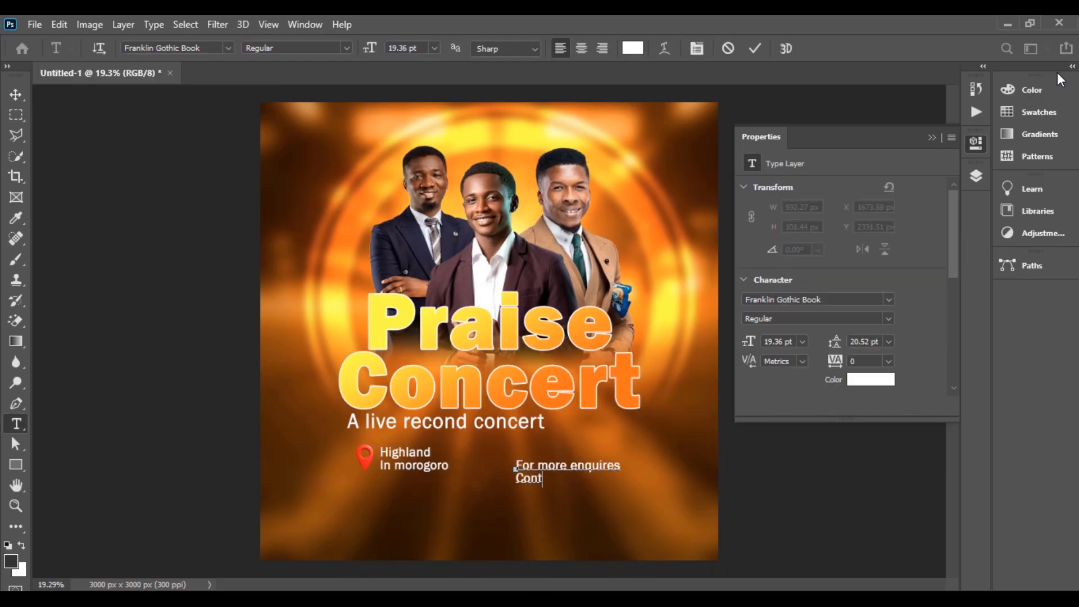
pyautogui.write('acts us')
pyautogui.press('Return')
pyautogui.click(755, 48)
# Step: Add the date column SUN / 25TH / JAN with 5p.m, Sharp and Dont miss beside it
pyautogui.press('v')
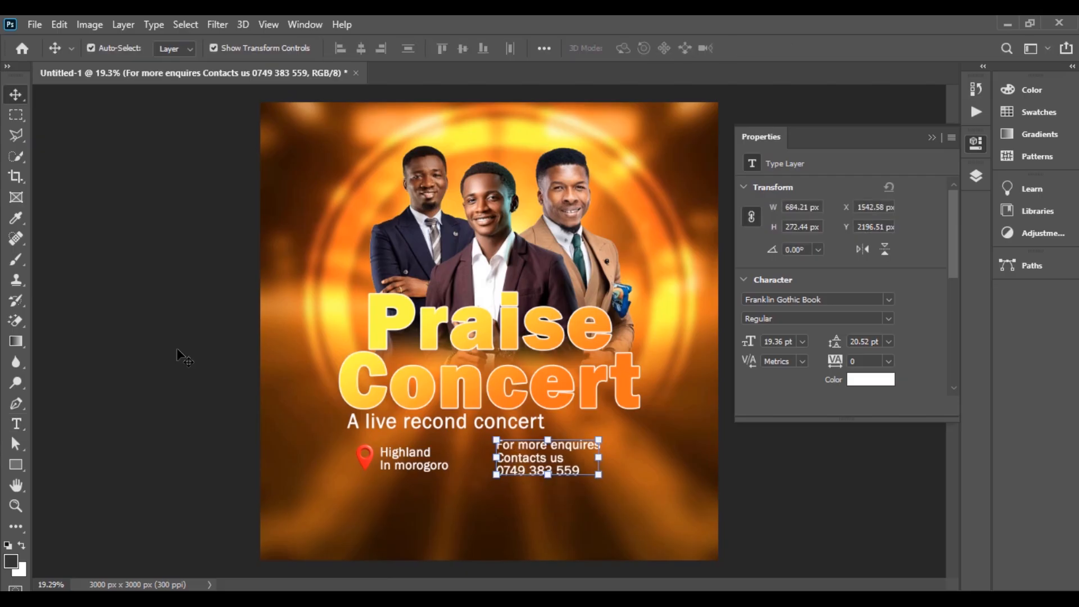
pyautogui.press('t')
pyautogui.click(640, 454)
pyautogui.write('SUN')
pyautogui.press('Return')
pyautogui.write('5TH')
pyautogui.press('Return')
pyautogui.write('JAN')
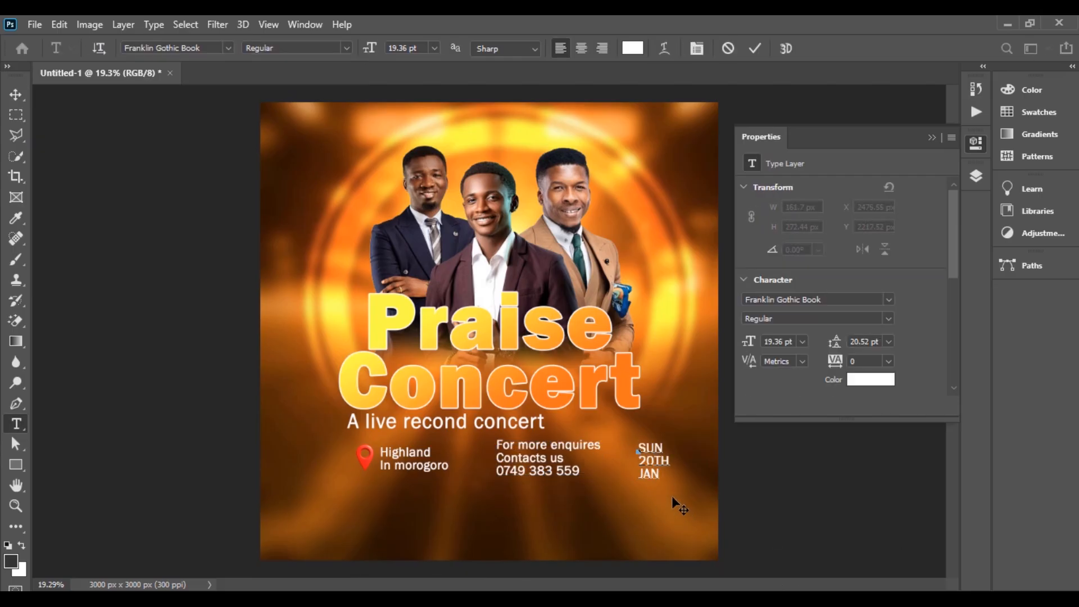
pyautogui.write('    5p.m')
pyautogui.press('Down')
pyautogui.write('Sharp')
pyautogui.press('Down')
pyautogui.write('Dont miss')
pyautogui.hotkey('ctrl', 'Return')
# Step: Move the pin, venue, contacts and date layers together to the left
pyautogui.press('v')
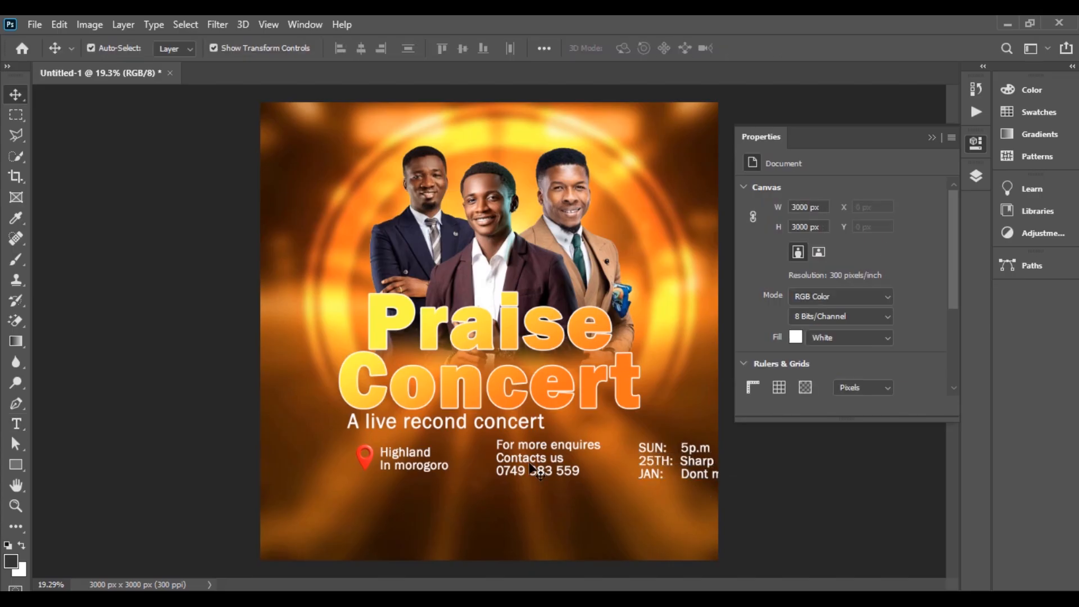
pyautogui.moveTo(675, 461); pyautogui.dragTo(651, 457)
pyautogui.moveTo(365, 457); pyautogui.dragTo(340, 457)
pyautogui.moveTo(423, 467); pyautogui.dragTo(398, 465)
pyautogui.moveTo(544, 458); pyautogui.dragTo(524, 463)
pyautogui.moveTo(359, 461); pyautogui.dragTo(312, 462)
pyautogui.hotkey('ctrl', 'z')
pyautogui.moveTo(389, 464); pyautogui.dragTo(365, 464)
pyautogui.moveTo(511, 462); pyautogui.dragTo(504, 460)
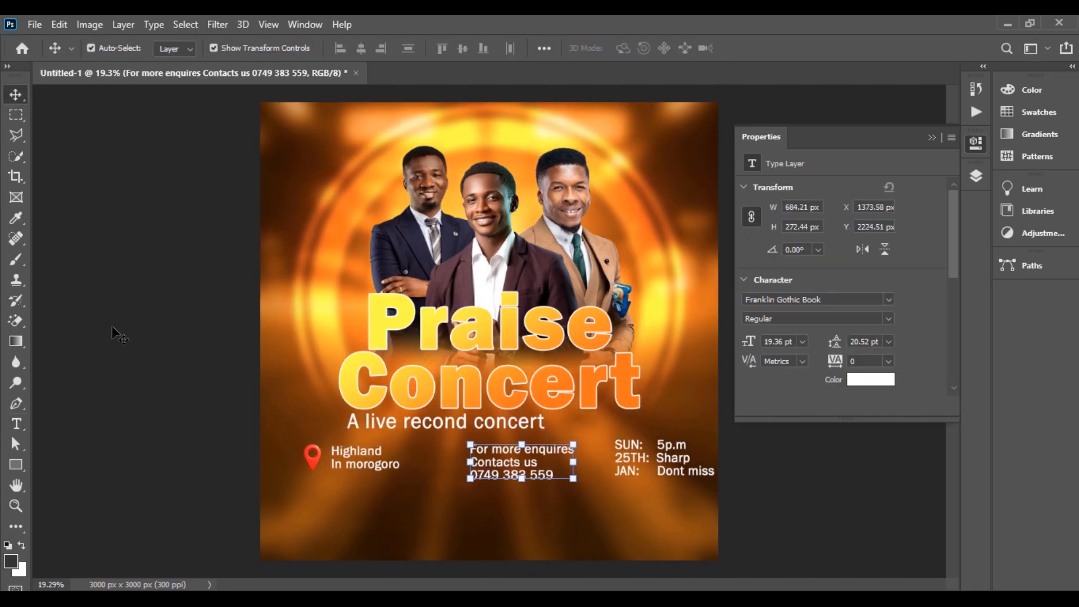
pyautogui.click(113, 332)
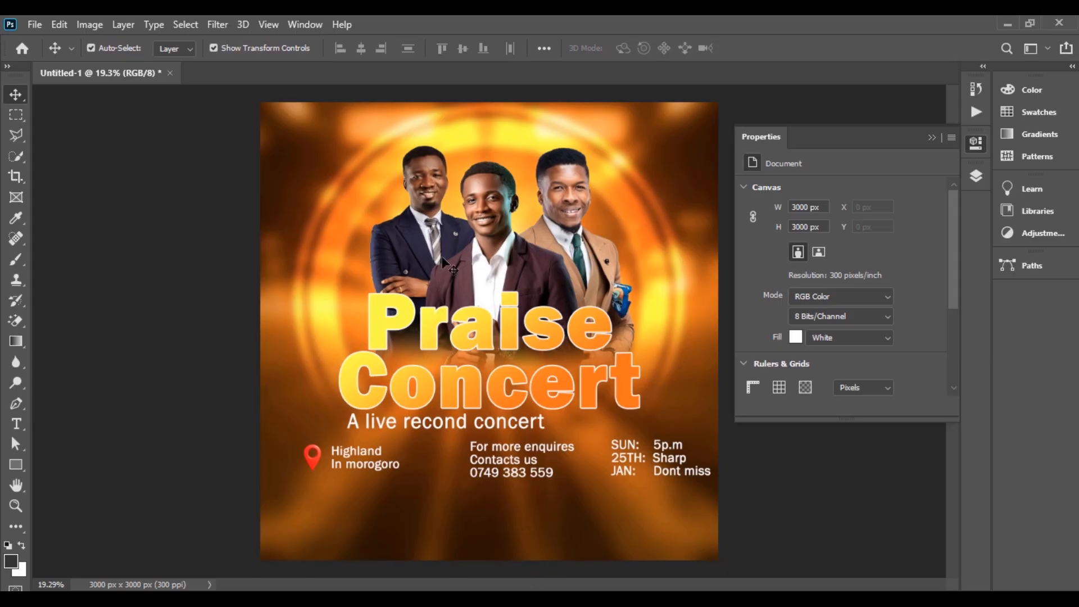
# Step: Start a text layer below the details using the Social Media Circled font
pyautogui.press('t')
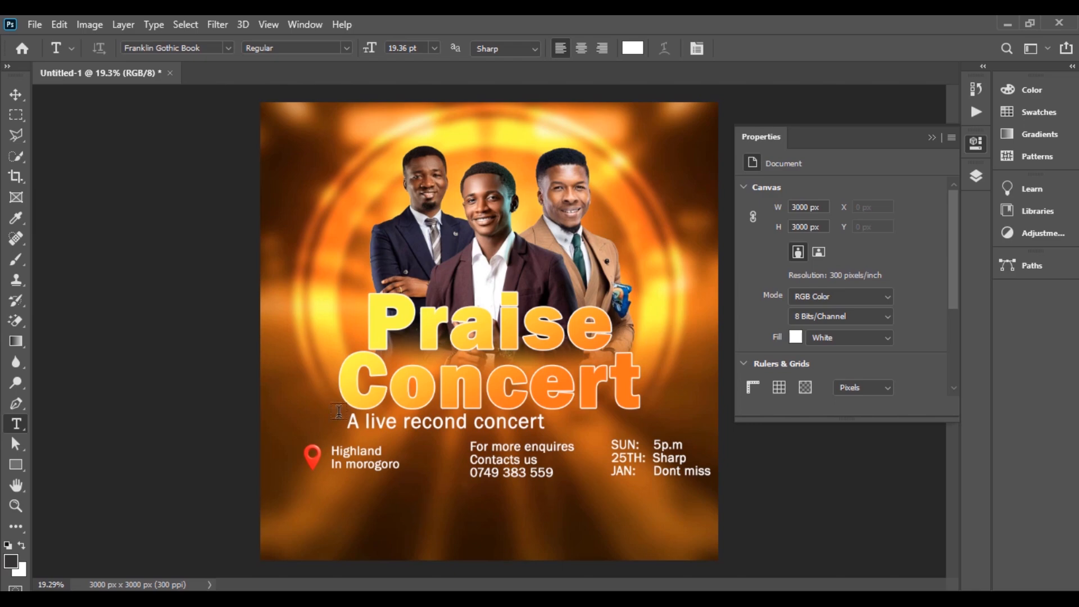
pyautogui.click(421, 515)
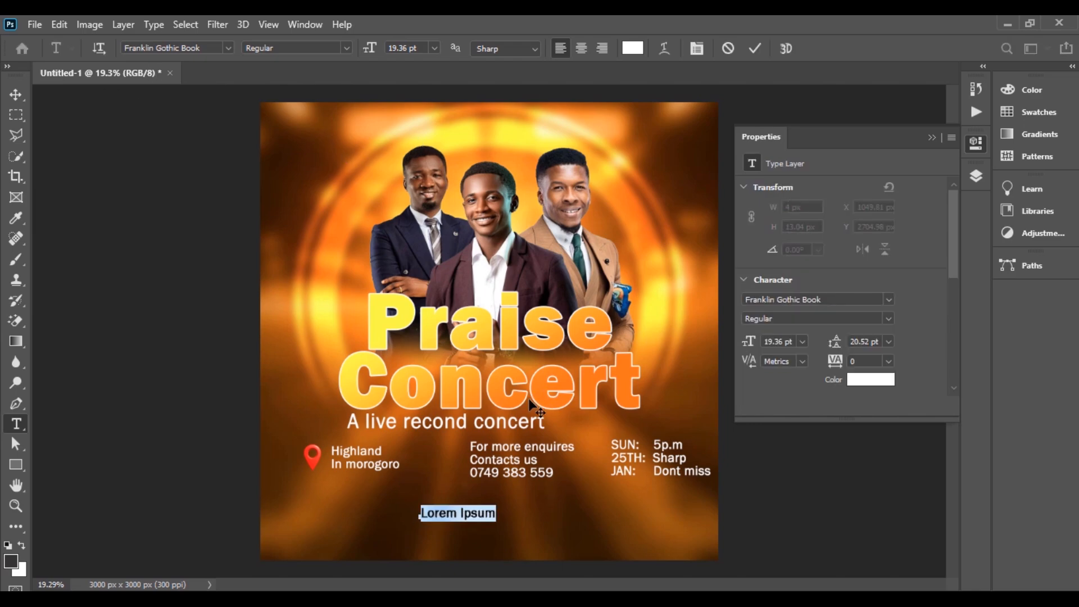
pyautogui.click(177, 47)
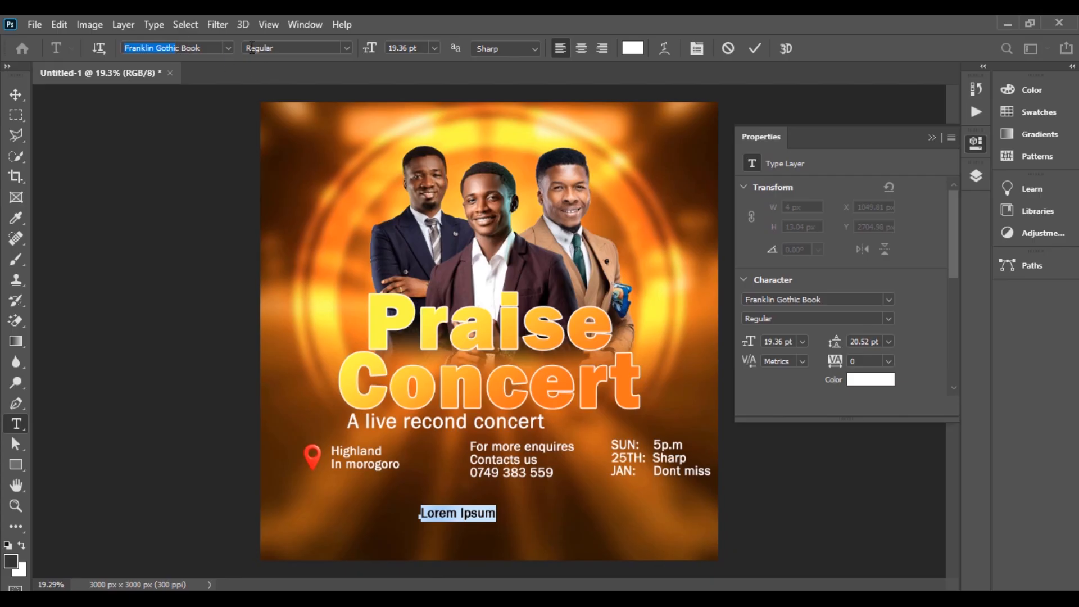
pyautogui.hotkey('ctrl', 'a')
pyautogui.write('s')
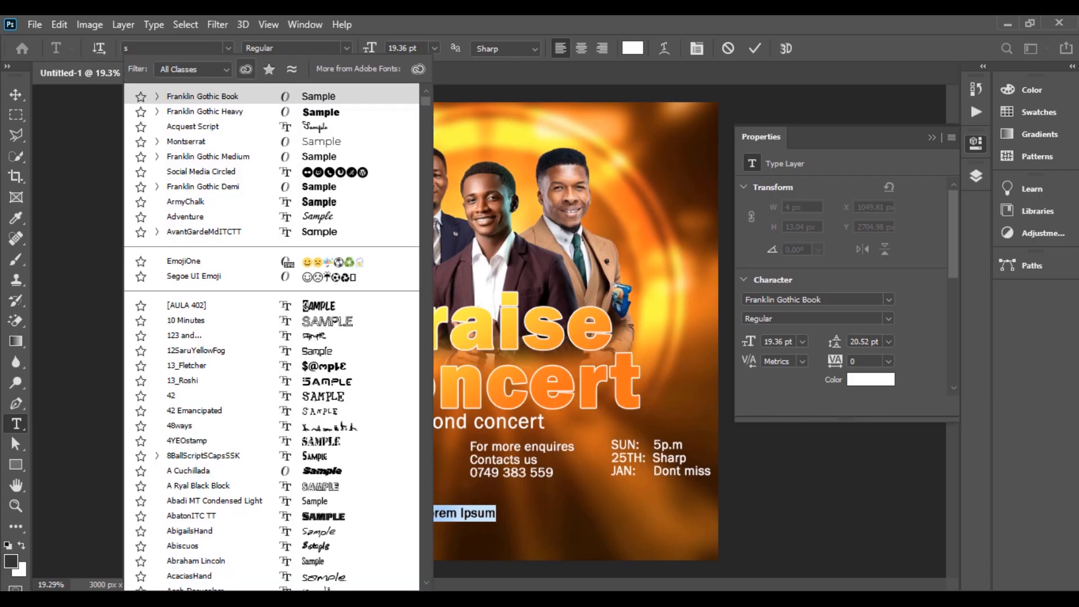
pyautogui.write('oc')
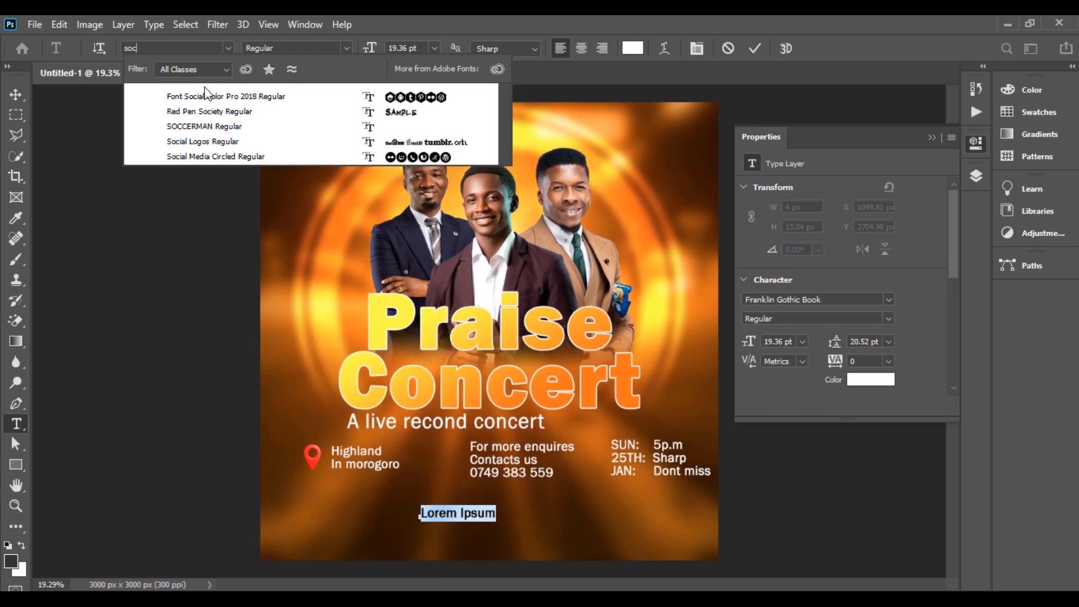
pyautogui.press('Down')
pyautogui.press('Down')
pyautogui.press('Down')
pyautogui.click(414, 157)
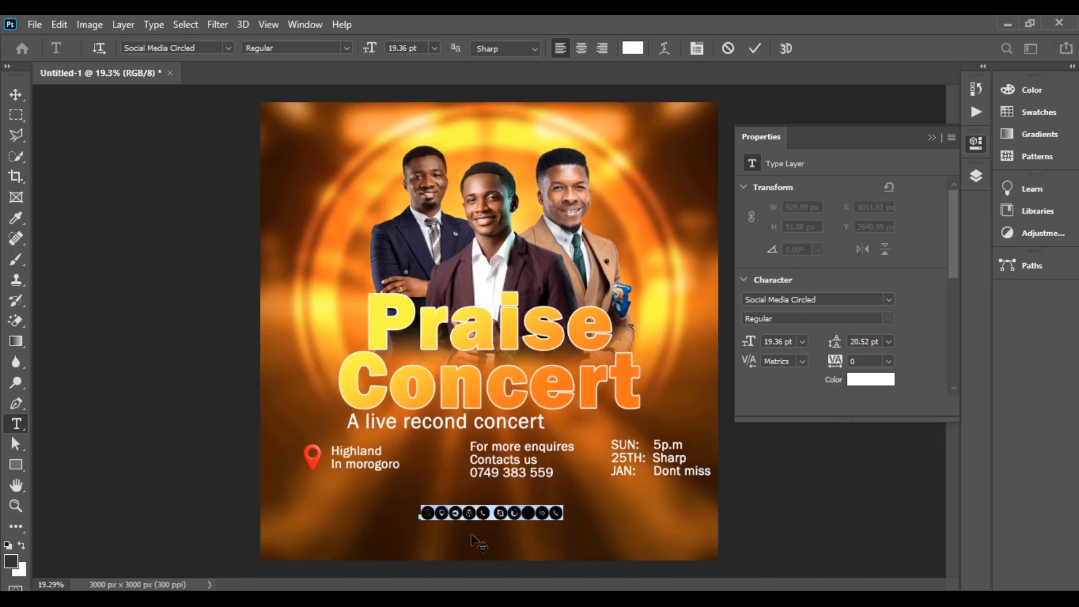
# Step: Type the 'L' WhatsApp icon glyph and delete the extra social icons line
pyautogui.click(435, 510)
pyautogui.moveTo(435, 511); pyautogui.dragTo(381, 511)
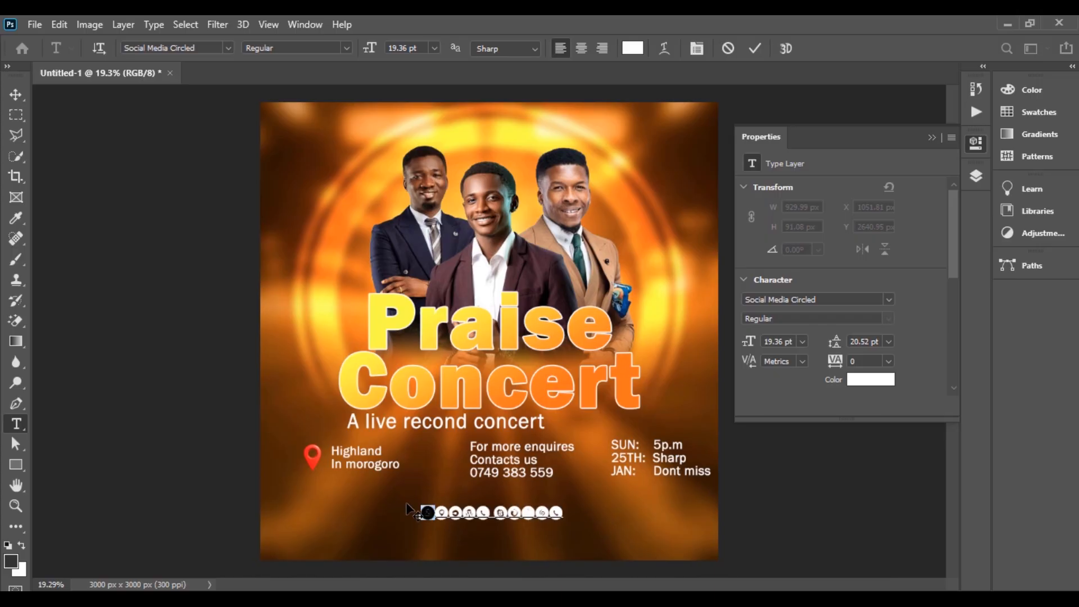
pyautogui.press('ctrl')
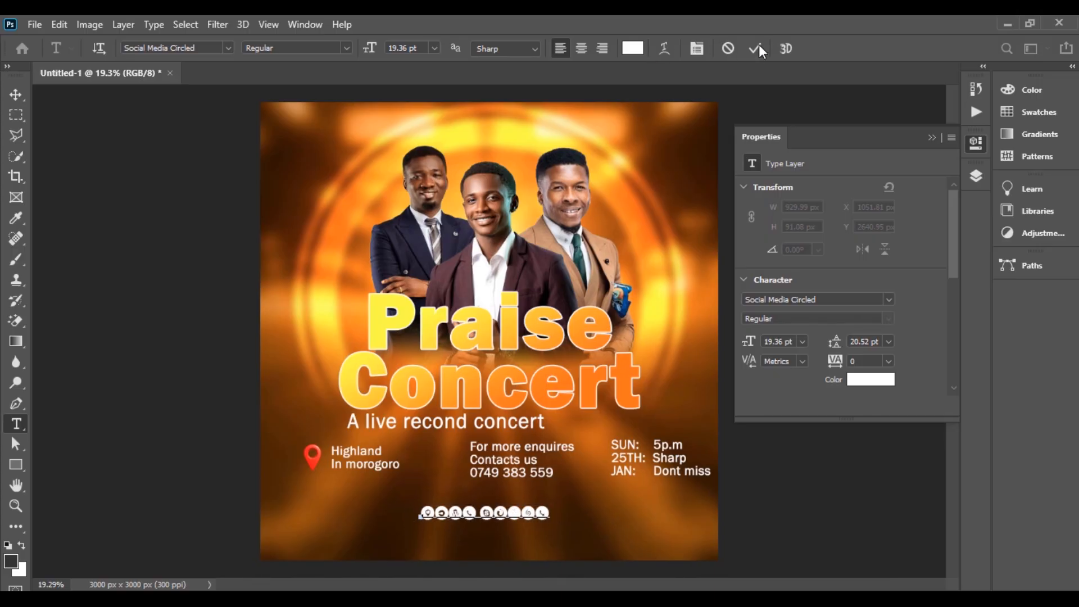
pyautogui.click(755, 49)
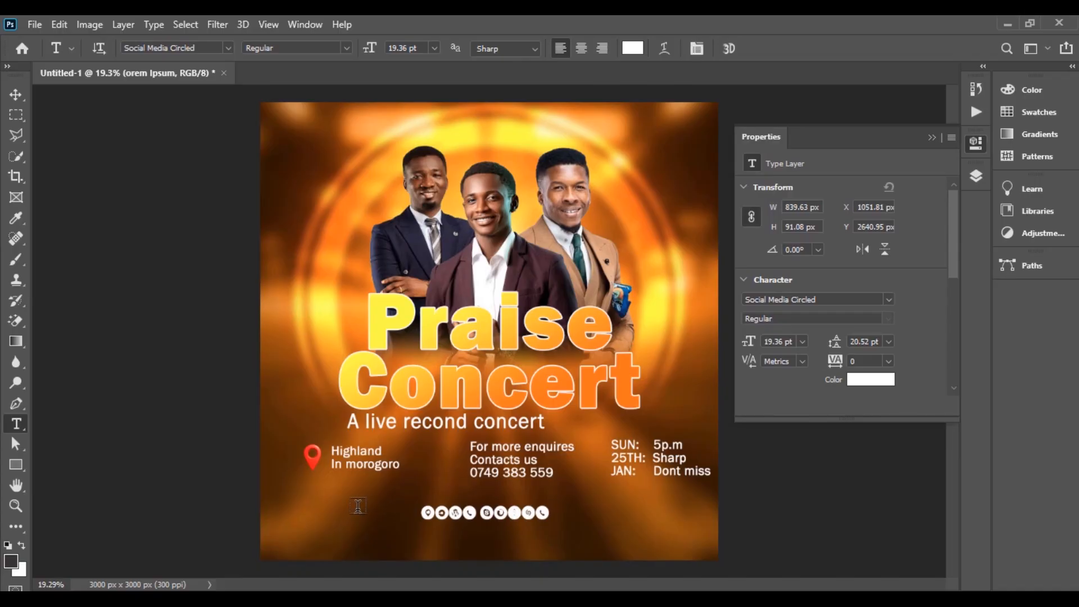
pyautogui.click(335, 504)
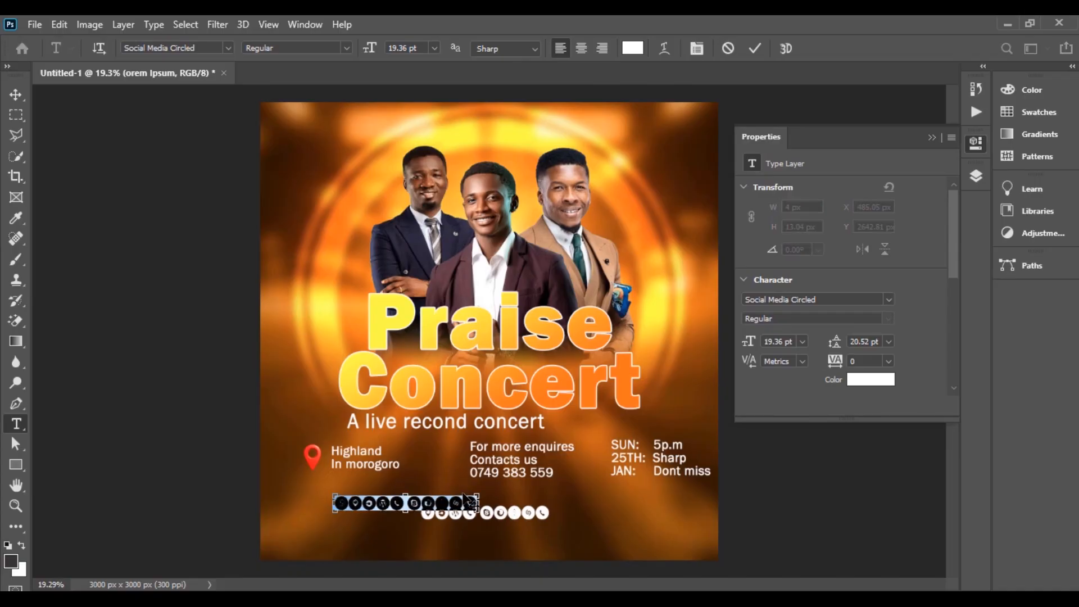
pyautogui.write('L')
pyautogui.click(16, 94)
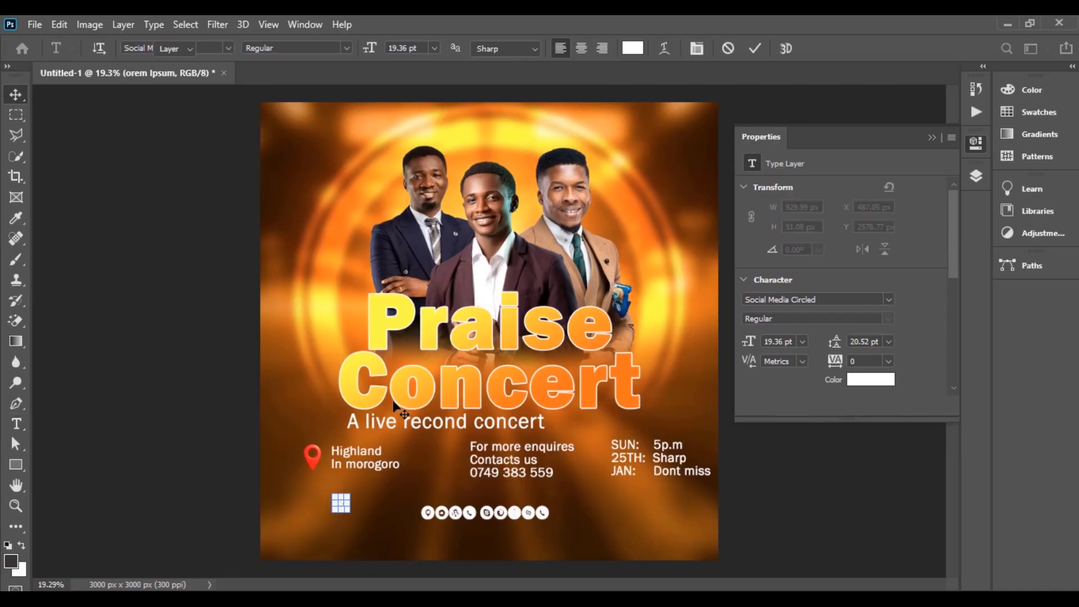
pyautogui.click(466, 515)
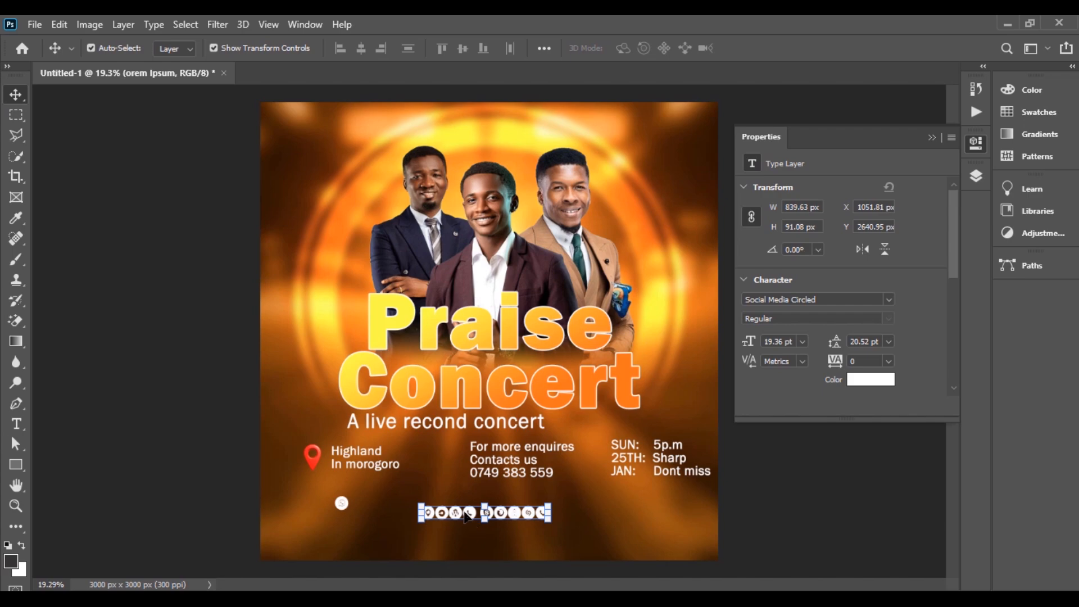
pyautogui.press('Delete')
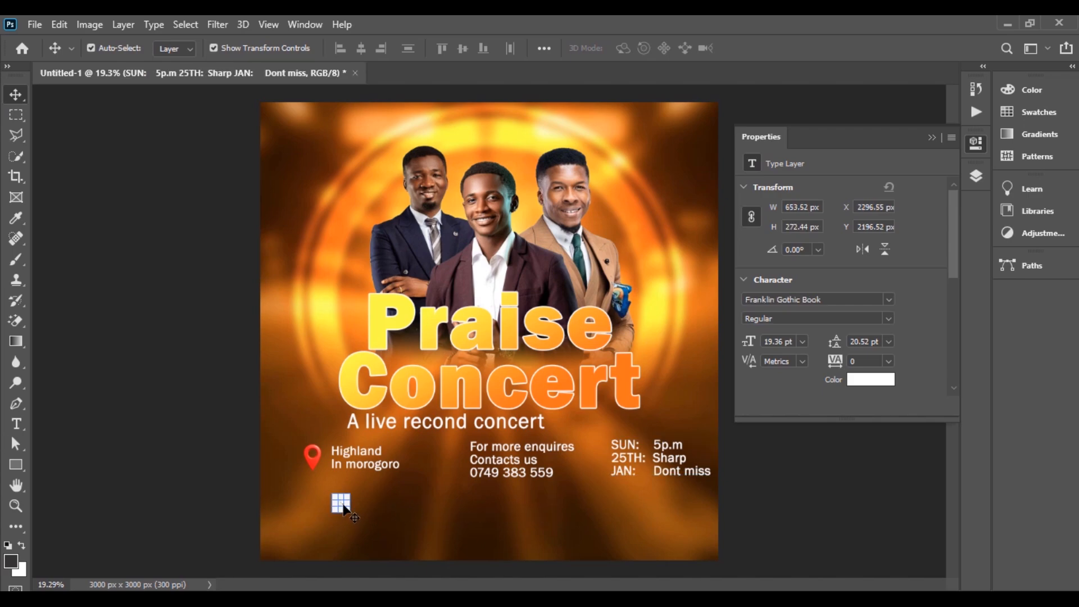
# Step: Scale up the WhatsApp icon and place it beside the contact details
pyautogui.click(344, 506)
pyautogui.moveTo(347, 504); pyautogui.dragTo(450, 459)
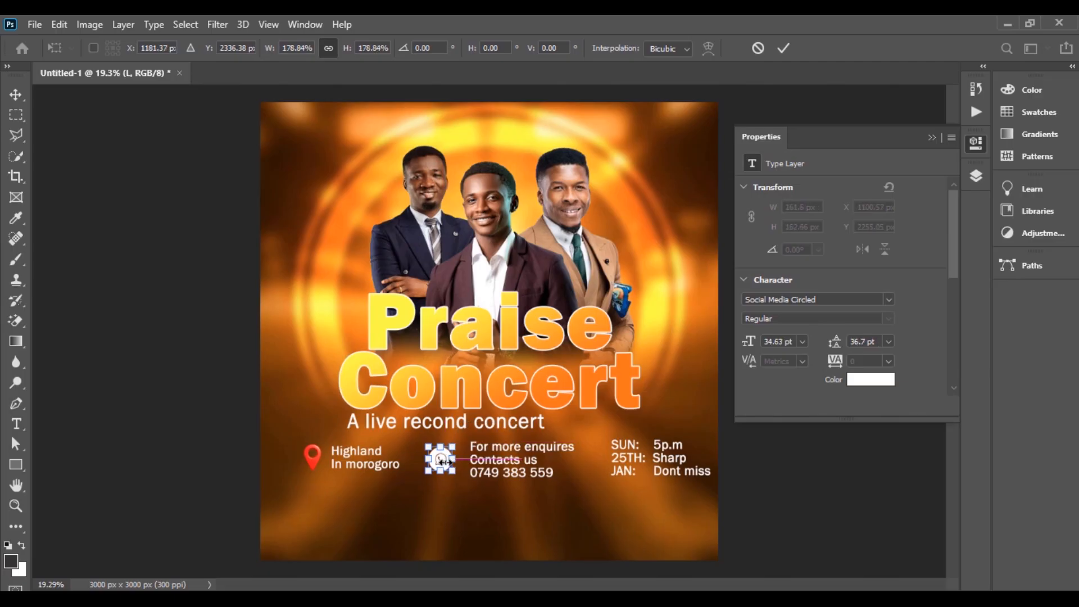
pyautogui.press('Return')
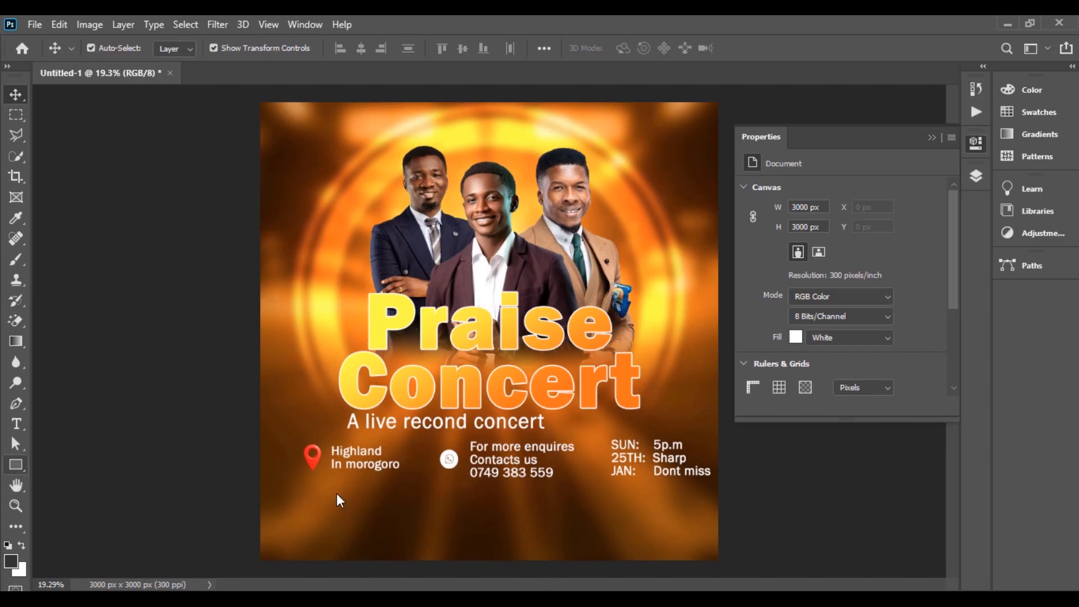
pyautogui.press('u')
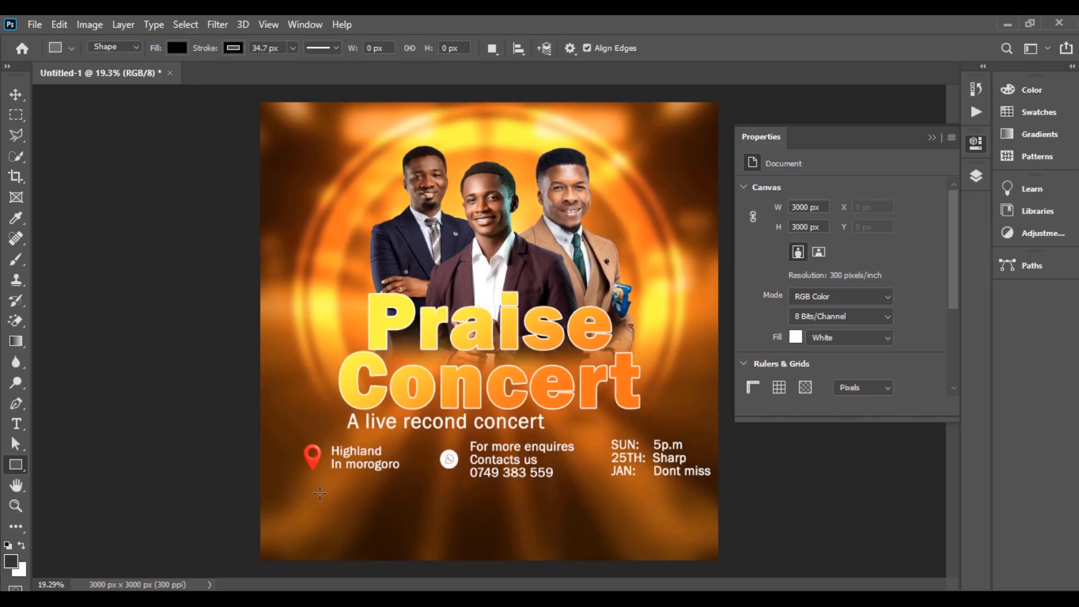
# Step: Draw a wide white banner with no outline across the bottom of the poster
pyautogui.moveTo(320, 531); pyautogui.dragTo(680, 493)
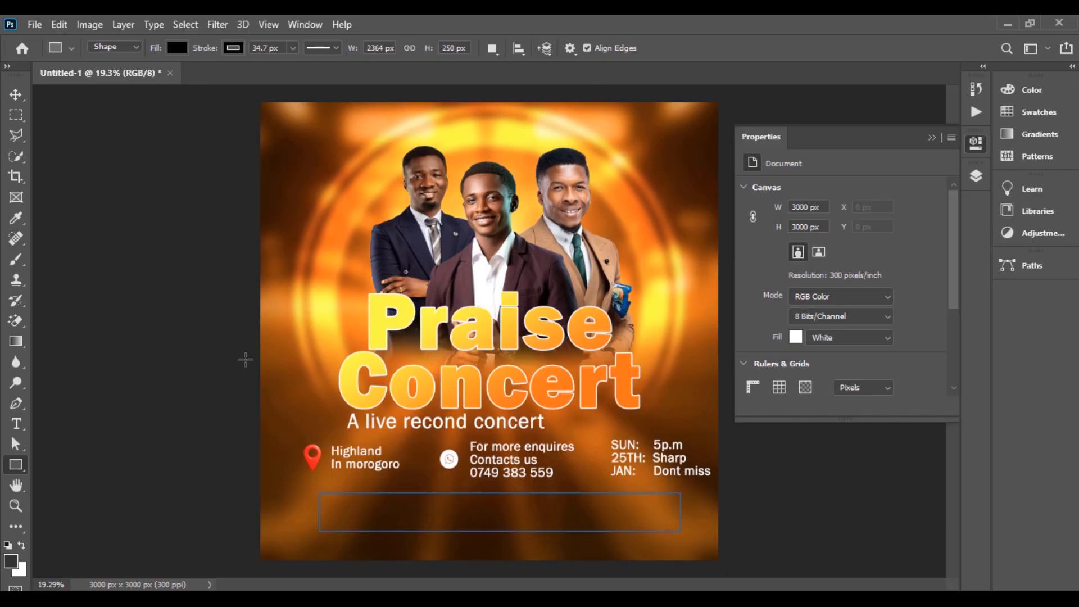
pyautogui.click(752, 237)
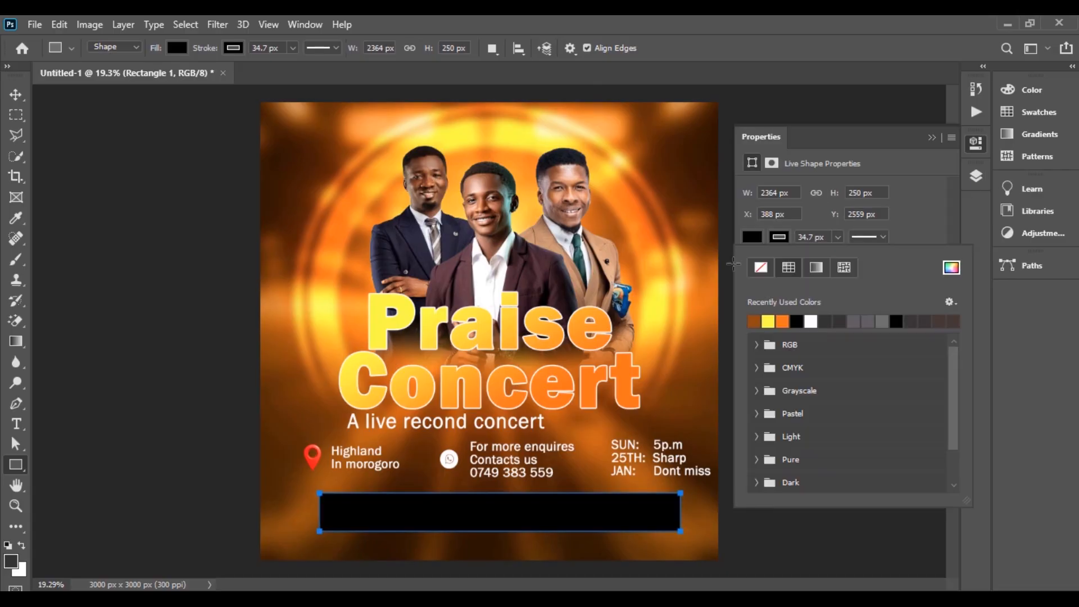
pyautogui.click(811, 321)
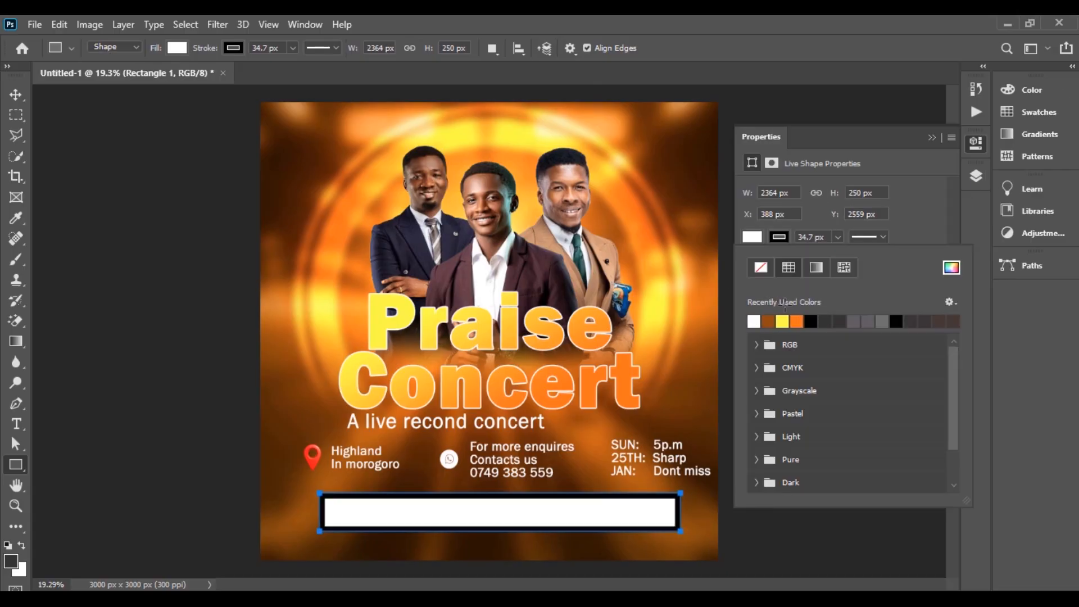
pyautogui.click(763, 263)
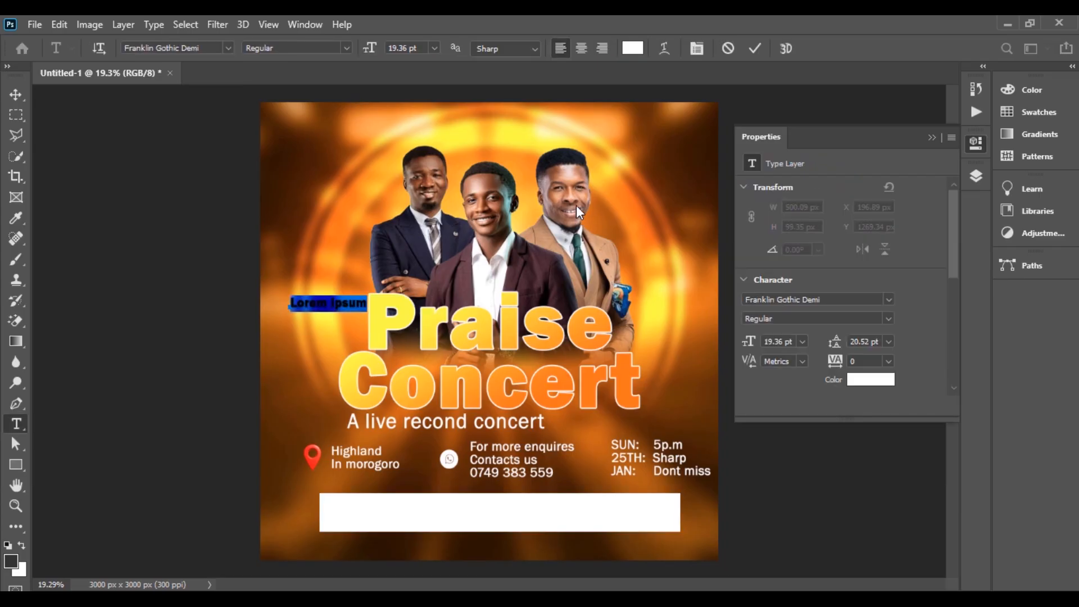
# Step: Extend the Featu text and colour it orange sampled from the Concert lettering
pyautogui.write('Featu')
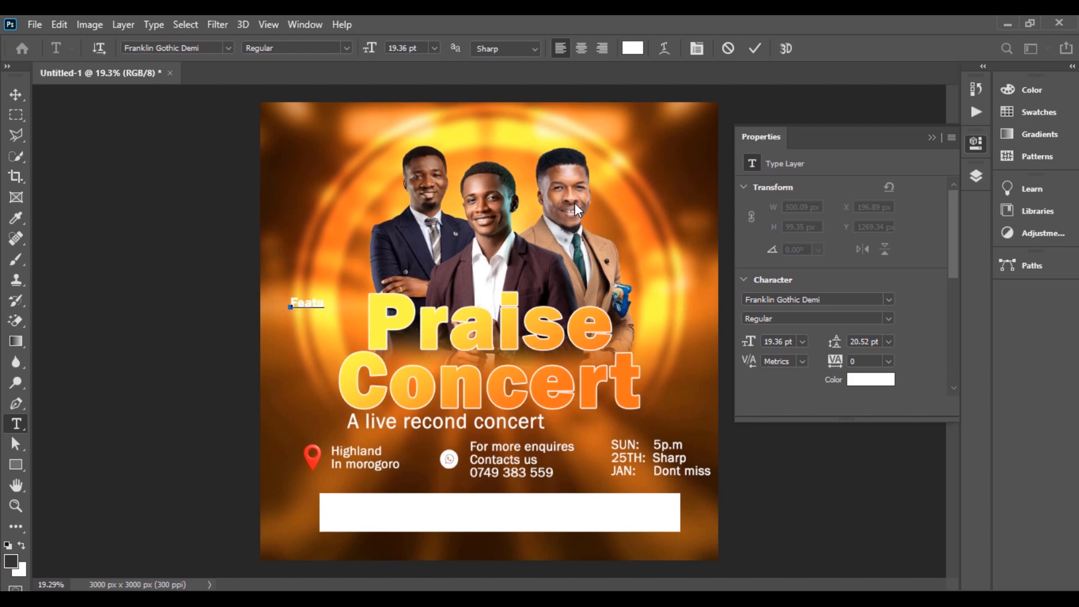
pyautogui.click(754, 48)
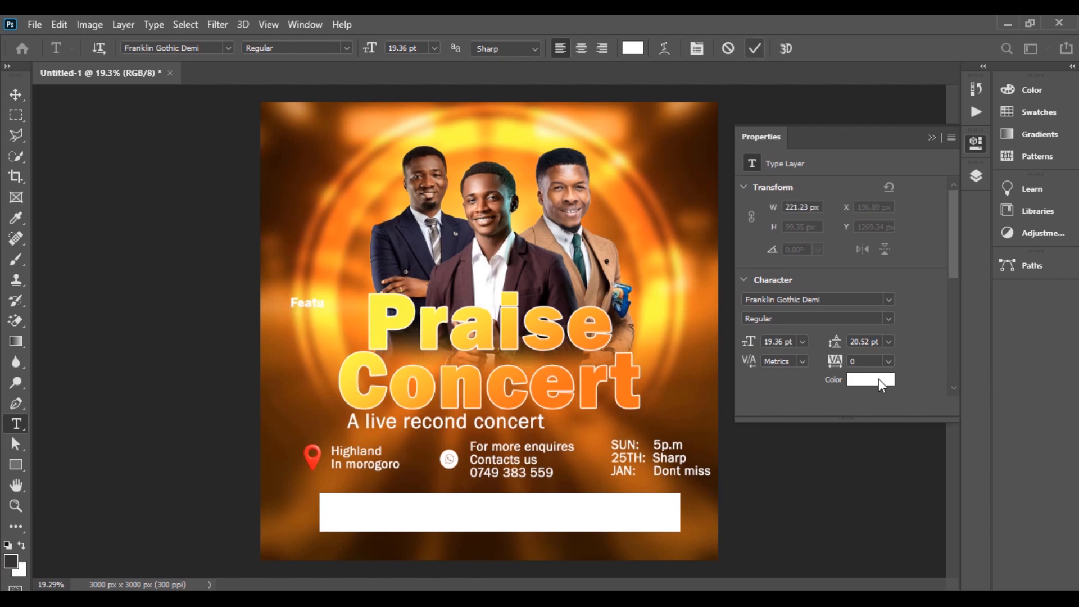
pyautogui.click(877, 379)
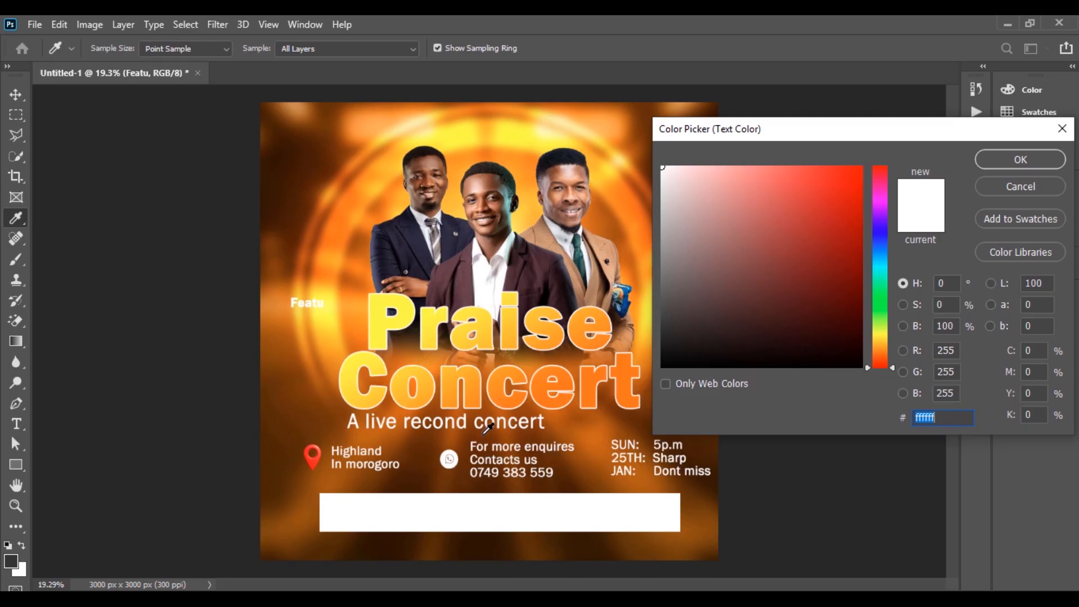
pyautogui.click(566, 389)
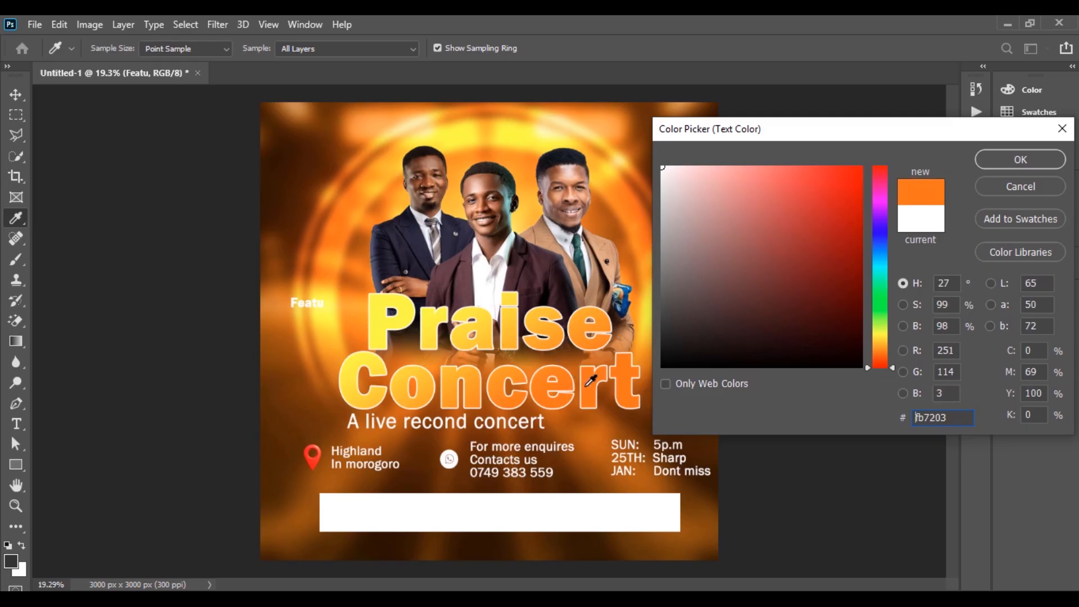
pyautogui.click(1013, 159)
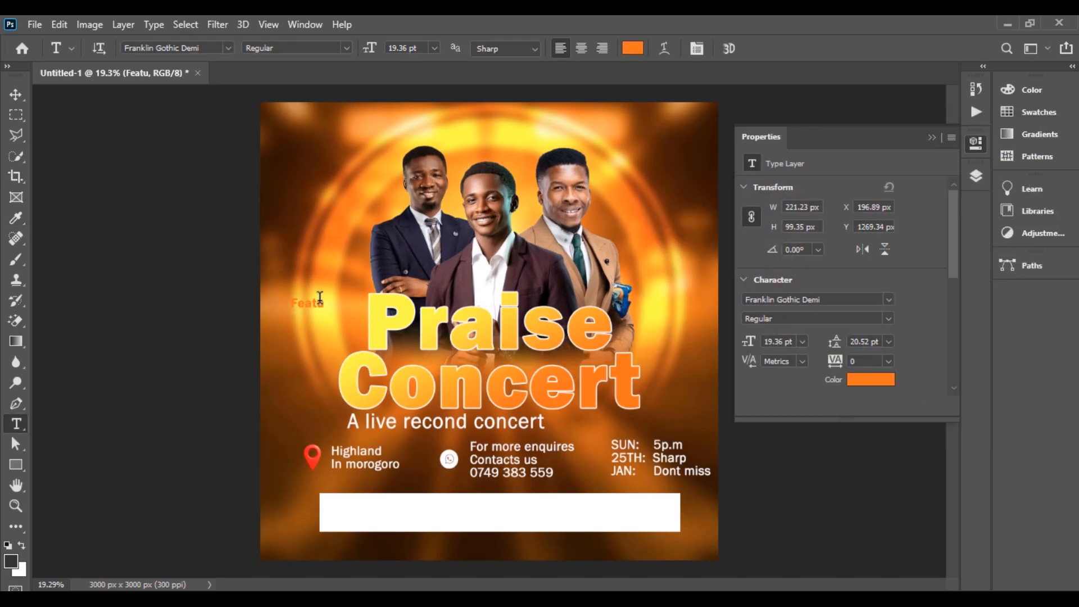
# Step: Enlarge the Featu text and move it into the white banner
pyautogui.click(17, 94)
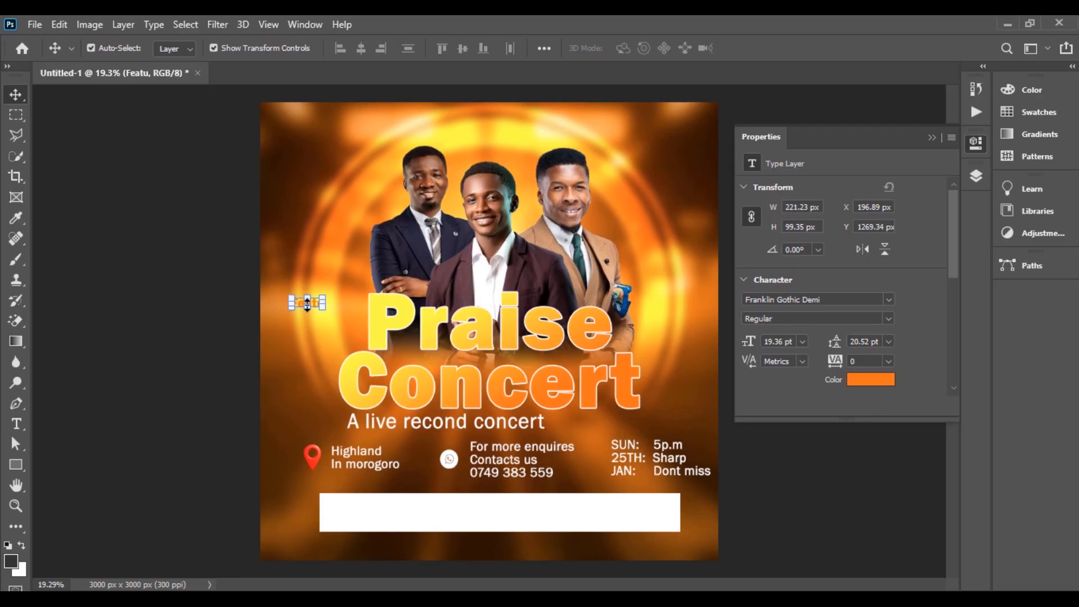
pyautogui.moveTo(314, 303); pyautogui.dragTo(314, 307)
pyautogui.moveTo(310, 303); pyautogui.dragTo(361, 512)
pyautogui.press('Return')
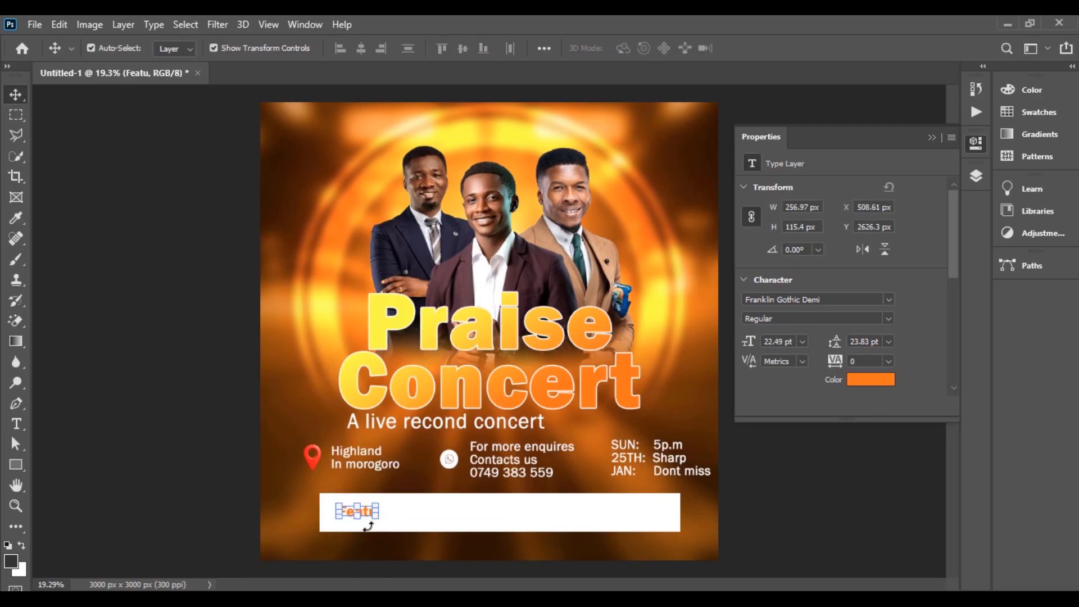
pyautogui.click(366, 518)
pyautogui.press('Return')
# Step: Retype the line as 'Feature; Salvation, beakthrough, healing' and scale it to fit the bar
pyautogui.doubleClick(360, 509)
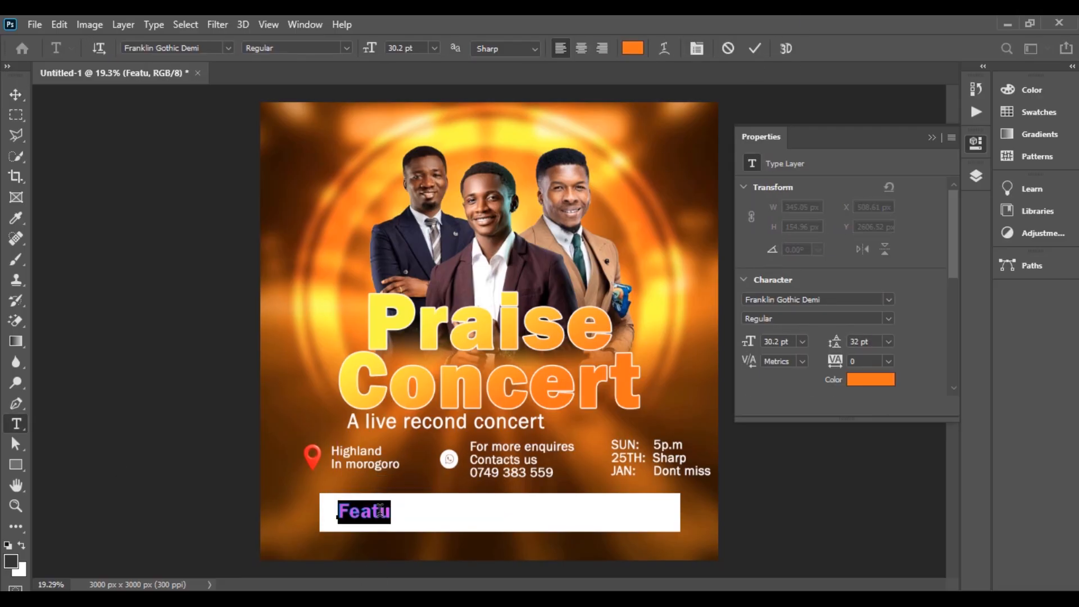
pyautogui.write('Feature; Salvati')
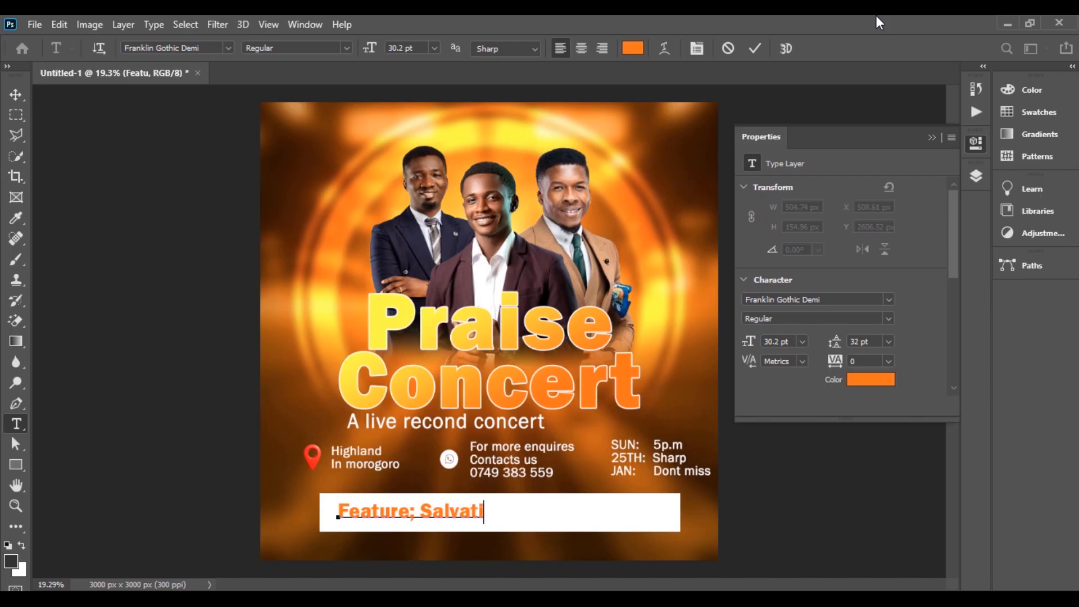
pyautogui.write('on, beakthrough, healing')
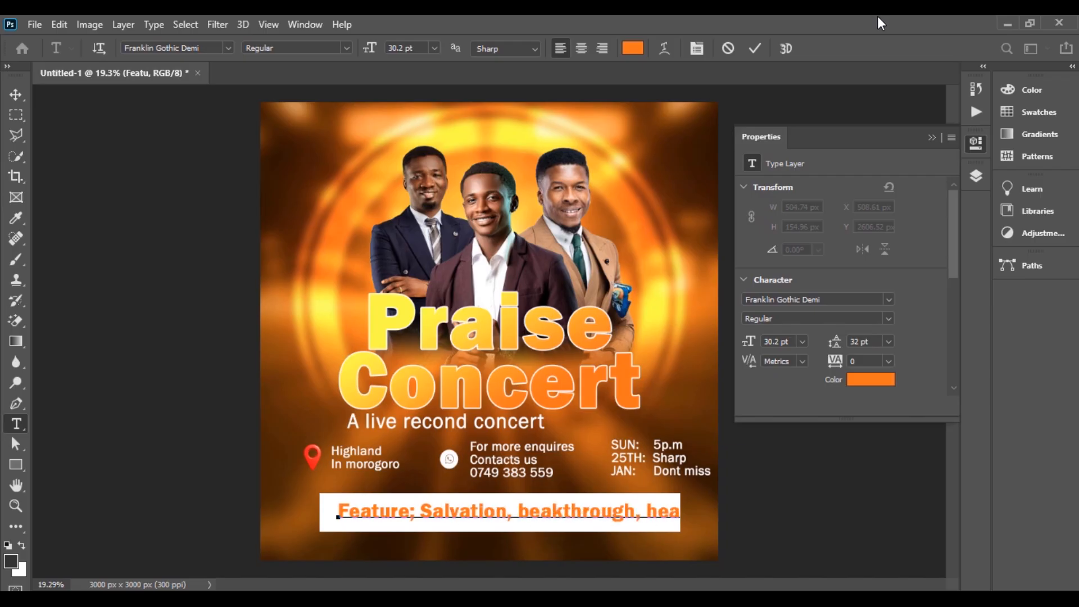
pyautogui.click(755, 48)
pyautogui.hotkey('ctrl', 't')
pyautogui.moveTo(674, 515)
pyautogui.mouseDown()
pyautogui.moveTo(660, 515)
pyautogui.moveTo(669, 515)
pyautogui.mouseUp()
pyautogui.moveTo(338, 511); pyautogui.dragTo(332, 511)
# Step: Make 'Salvation, beakthrough, healing' dark brown (542201) in Franklin Gothic Book
pyautogui.press('Return')
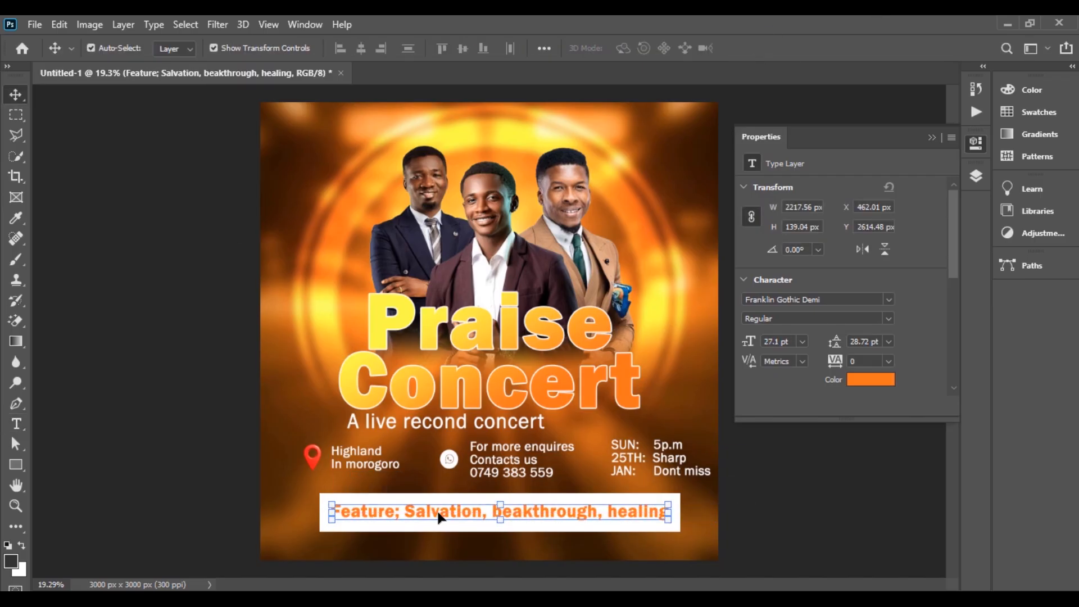
pyautogui.doubleClick(438, 515)
pyautogui.moveTo(404, 515); pyautogui.dragTo(672, 517)
pyautogui.click(870, 380)
pyautogui.click(879, 333)
pyautogui.click(484, 405)
pyautogui.click(477, 399)
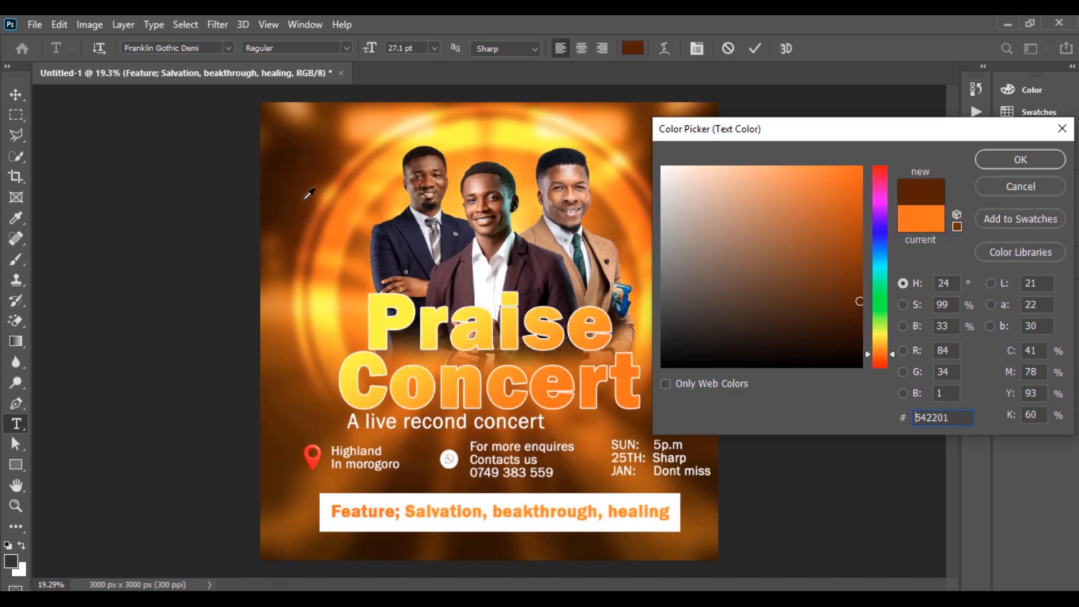
pyautogui.click(1007, 158)
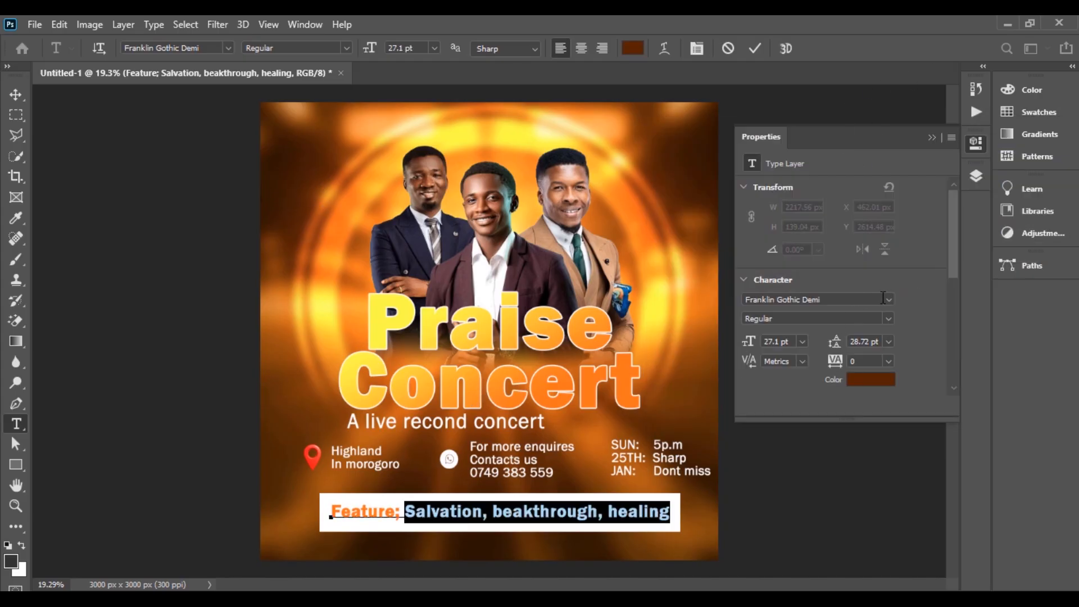
pyautogui.click(889, 299)
pyautogui.click(903, 368)
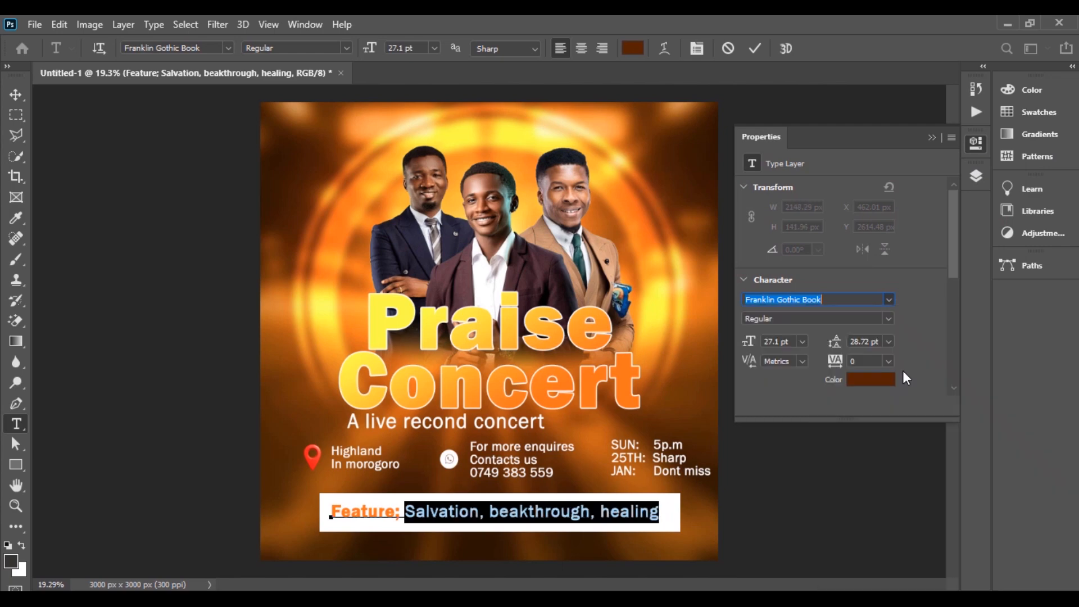
pyautogui.click(18, 93)
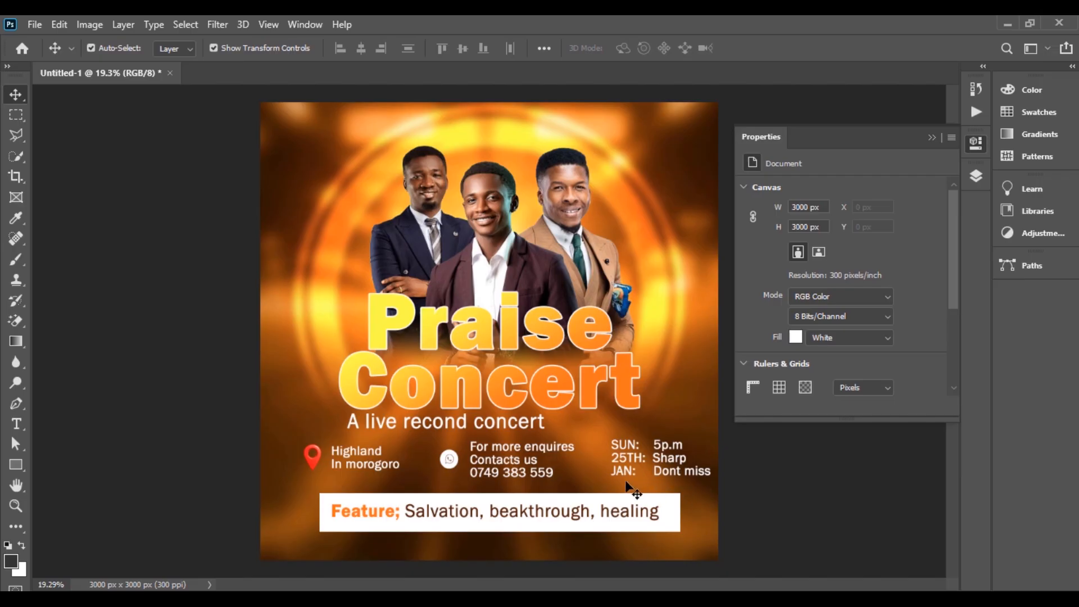
# Step: Nudge the date block slightly left, then select the banner and the men's photo
pyautogui.moveTo(666, 462); pyautogui.dragTo(660, 462)
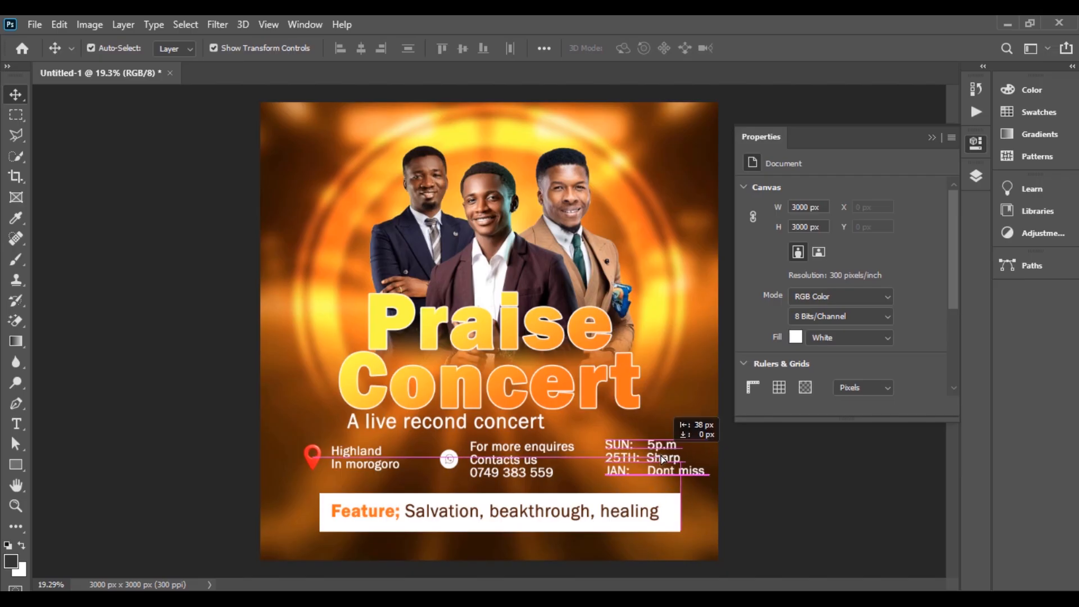
pyautogui.click(767, 483)
pyautogui.click(664, 528)
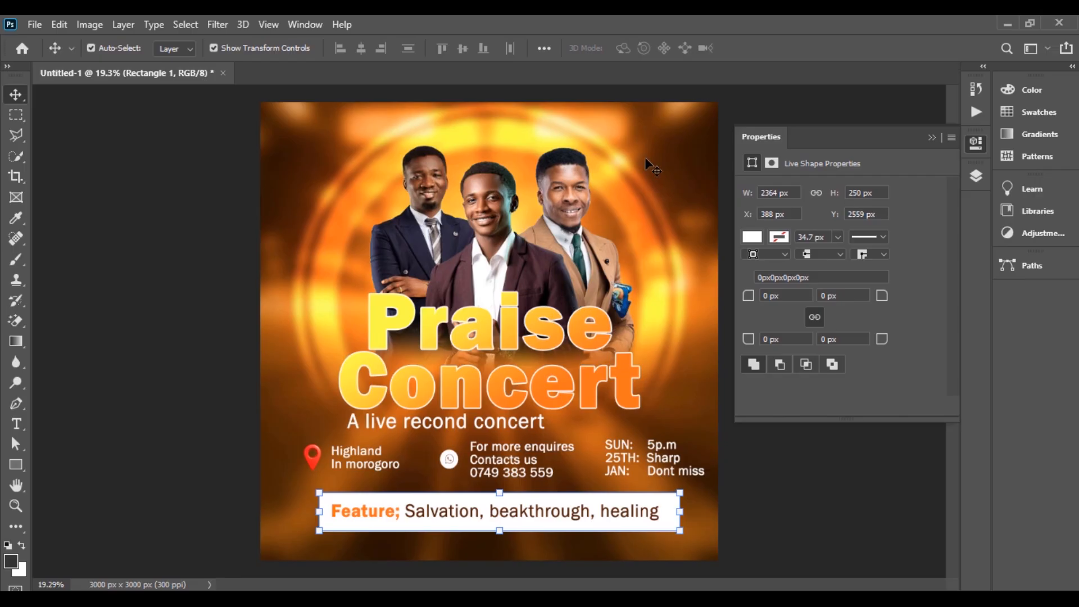
pyautogui.click(553, 239)
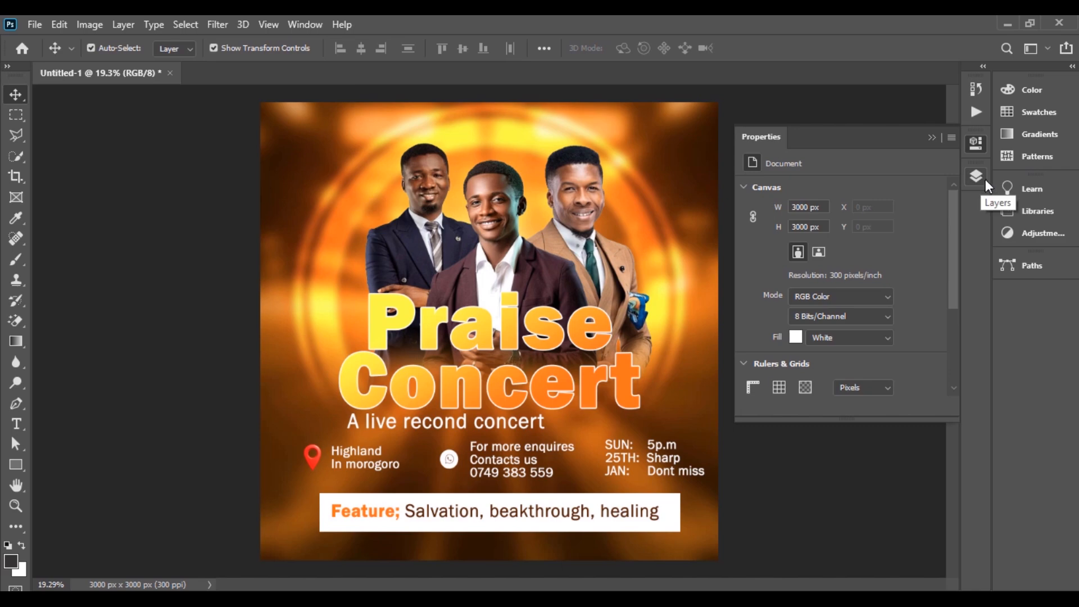
# Step: Add a Color Balance adjustment layer above the three men's photo layer
pyautogui.click(978, 177)
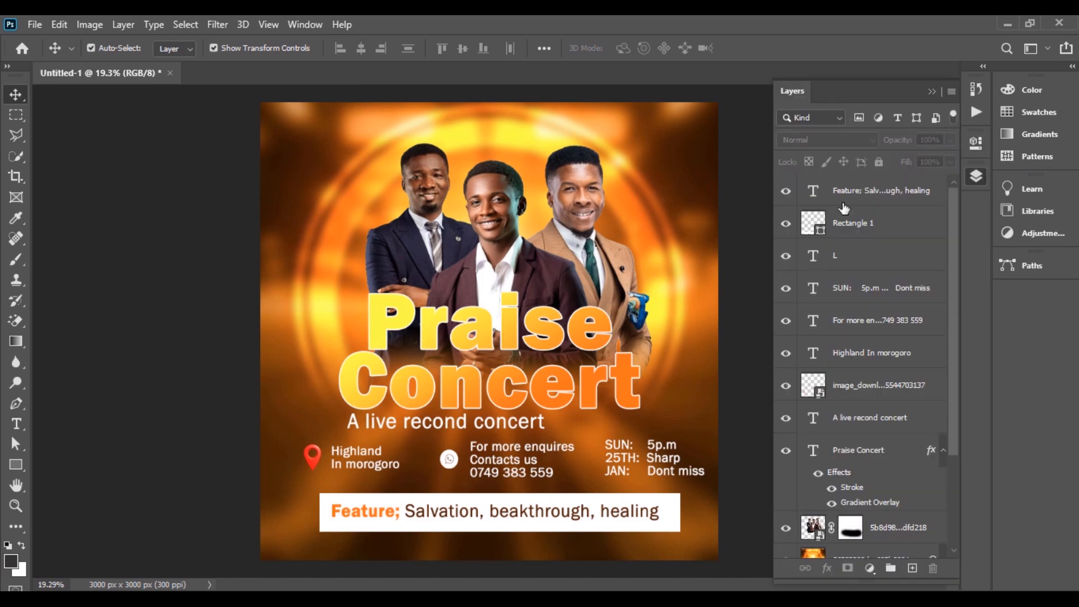
pyautogui.scroll(-4, 894, 314)
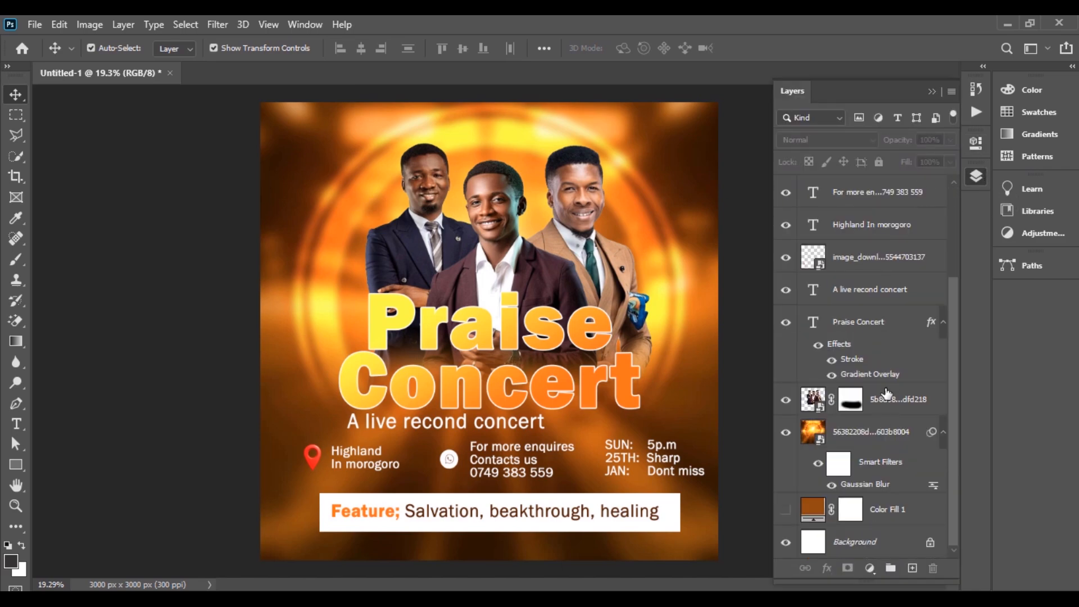
pyautogui.scroll(1, 881, 351)
pyautogui.scroll(-1, 881, 407)
pyautogui.click(878, 404)
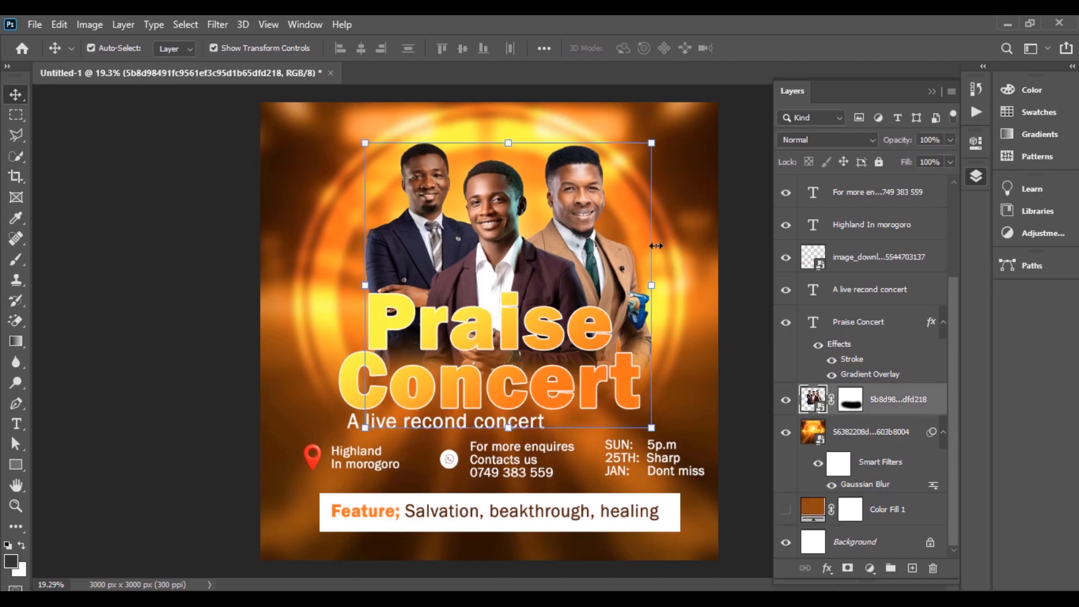
pyautogui.click(869, 568)
pyautogui.click(923, 430)
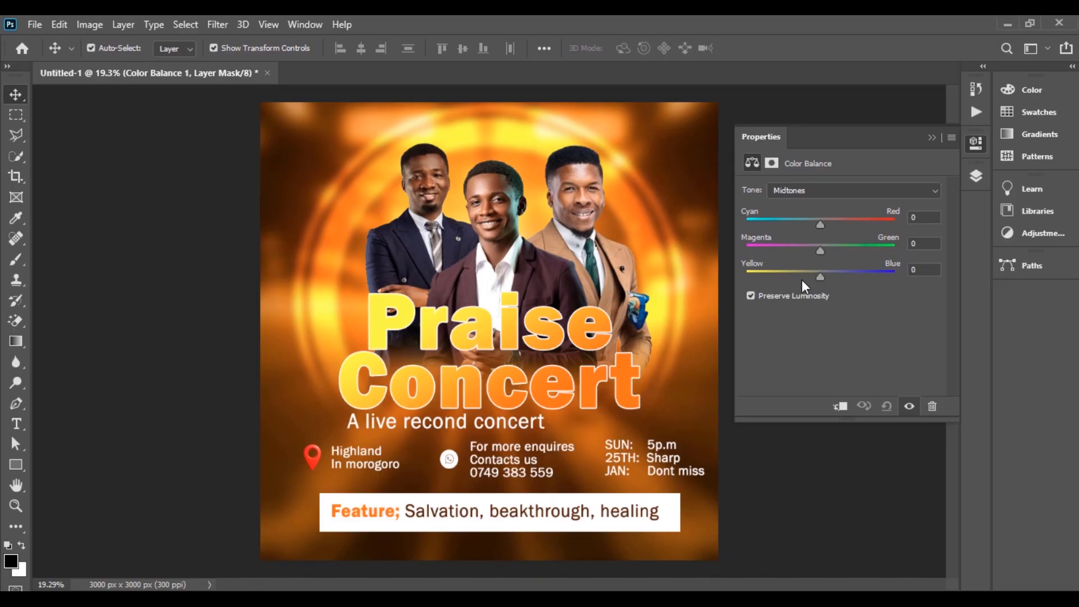
# Step: Clip the Color Balance to the men and set midtones to +3, −25, −26
pyautogui.moveTo(821, 222); pyautogui.dragTo(811, 275)
pyautogui.click(841, 404)
pyautogui.moveTo(810, 276); pyautogui.dragTo(801, 274)
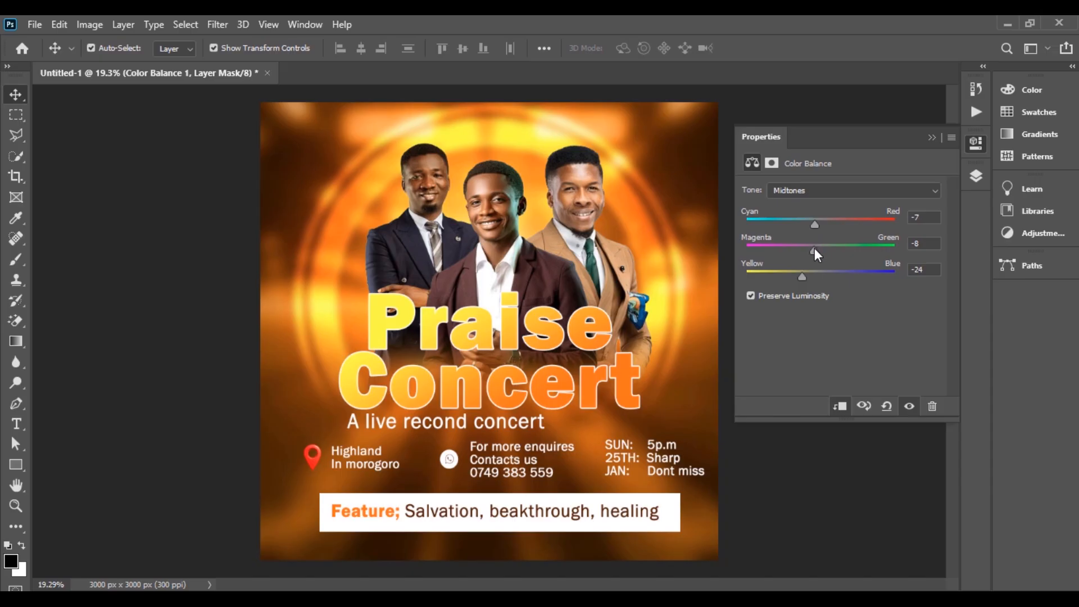
pyautogui.moveTo(815, 248); pyautogui.dragTo(828, 224)
pyautogui.click(805, 223)
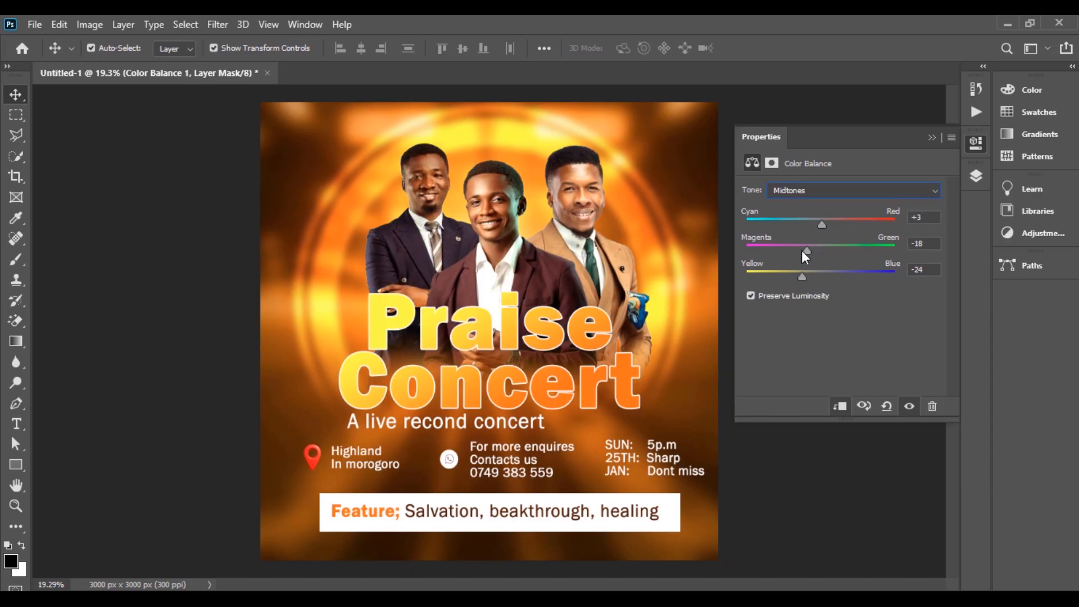
pyautogui.moveTo(799, 255); pyautogui.dragTo(805, 257)
pyautogui.moveTo(799, 276); pyautogui.dragTo(801, 276)
pyautogui.click(932, 138)
# Step: Toggle the Color Balance layer off and on to compare the result
pyautogui.click(978, 177)
pyautogui.scroll(-1, 912, 442)
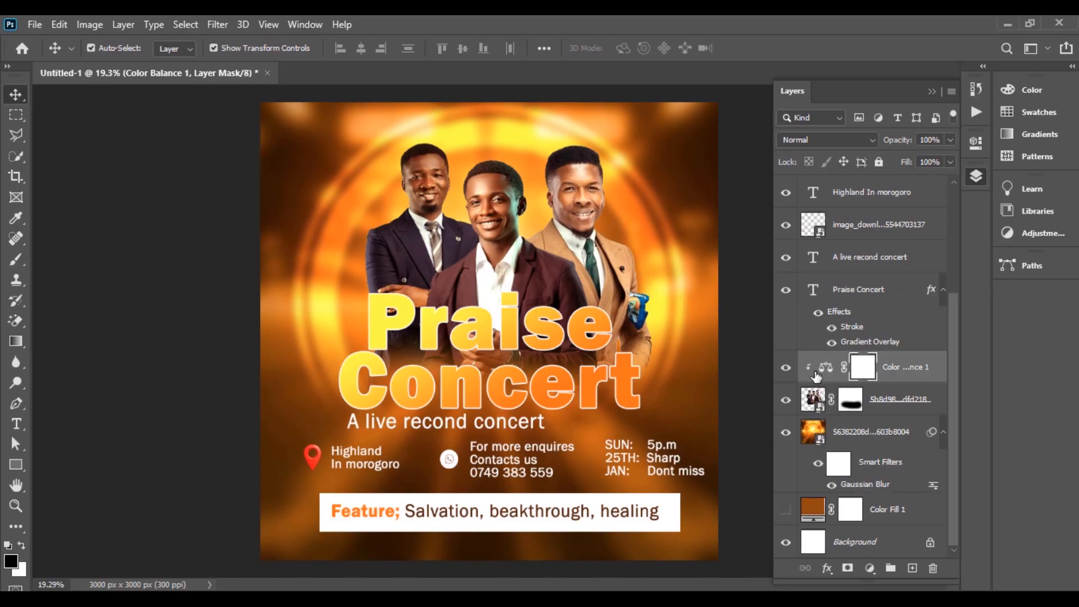
pyautogui.click(785, 369)
pyautogui.click(785, 368)
pyautogui.click(786, 369)
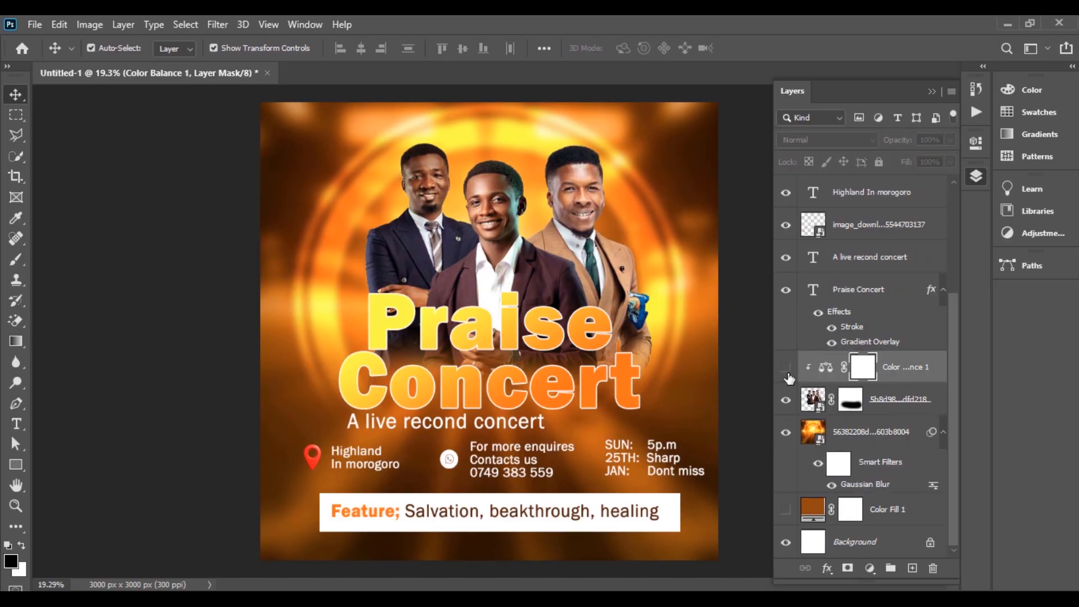
pyautogui.click(786, 371)
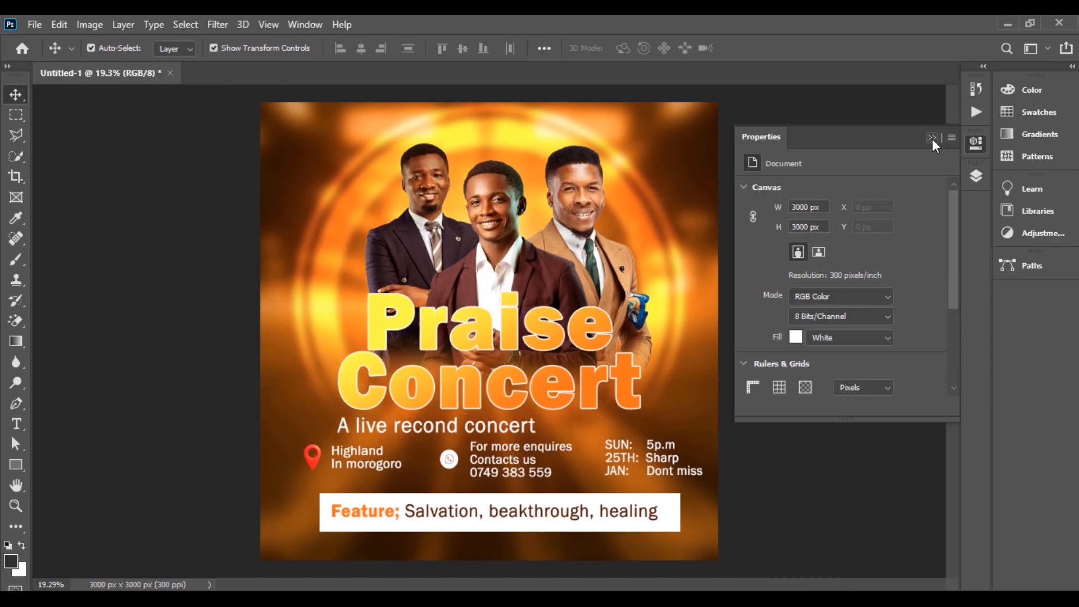
pyautogui.click(932, 140)
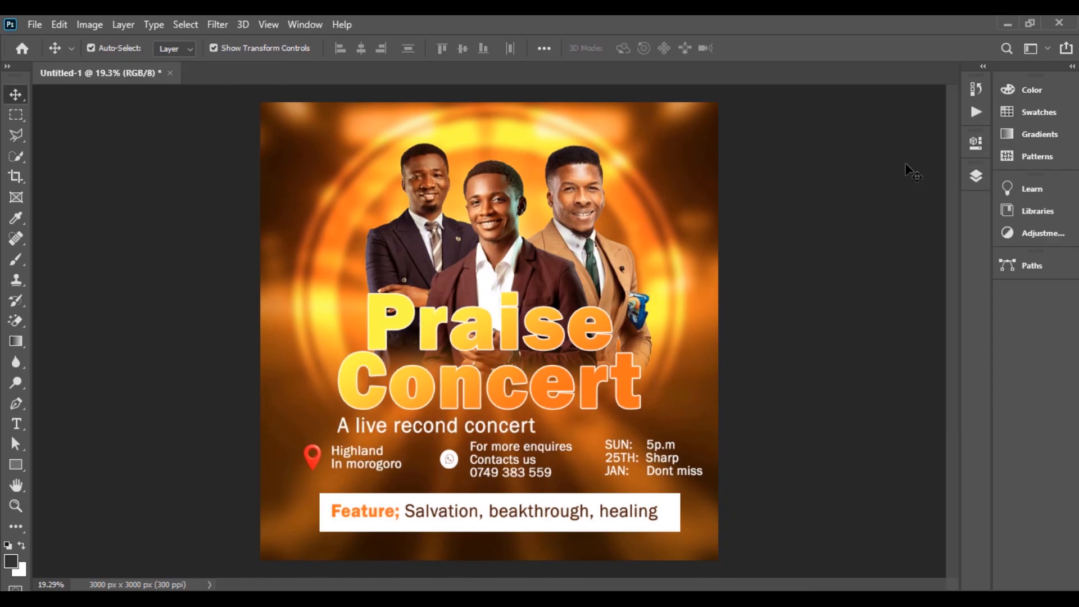
# Step: Create a 'Lorem Ipsum' placeholder text layer beside the tan-suit man's shoulder
pyautogui.click(976, 176)
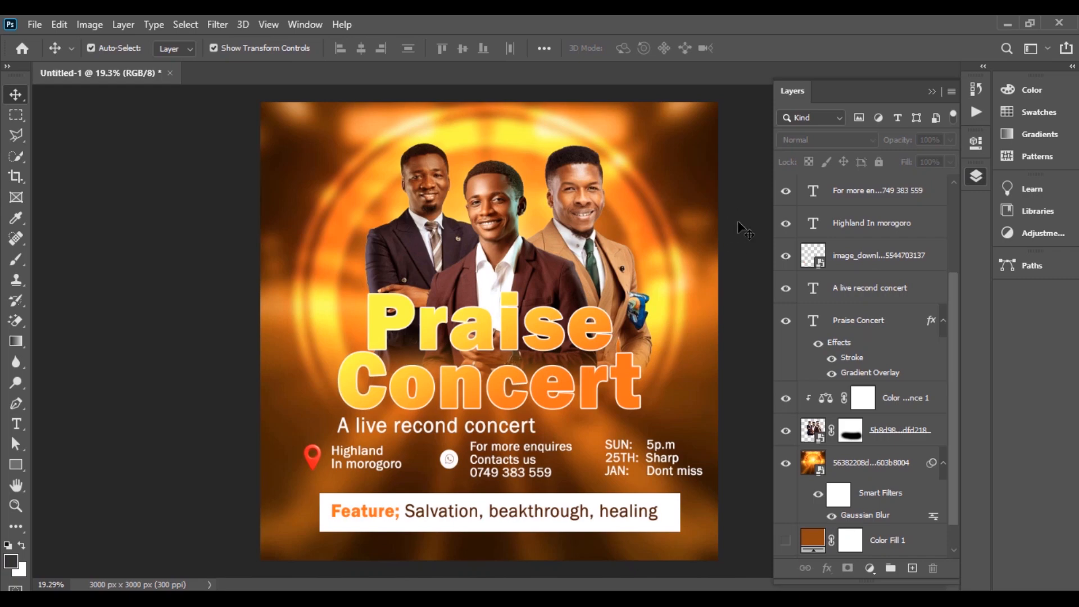
pyautogui.scroll(3, 882, 304)
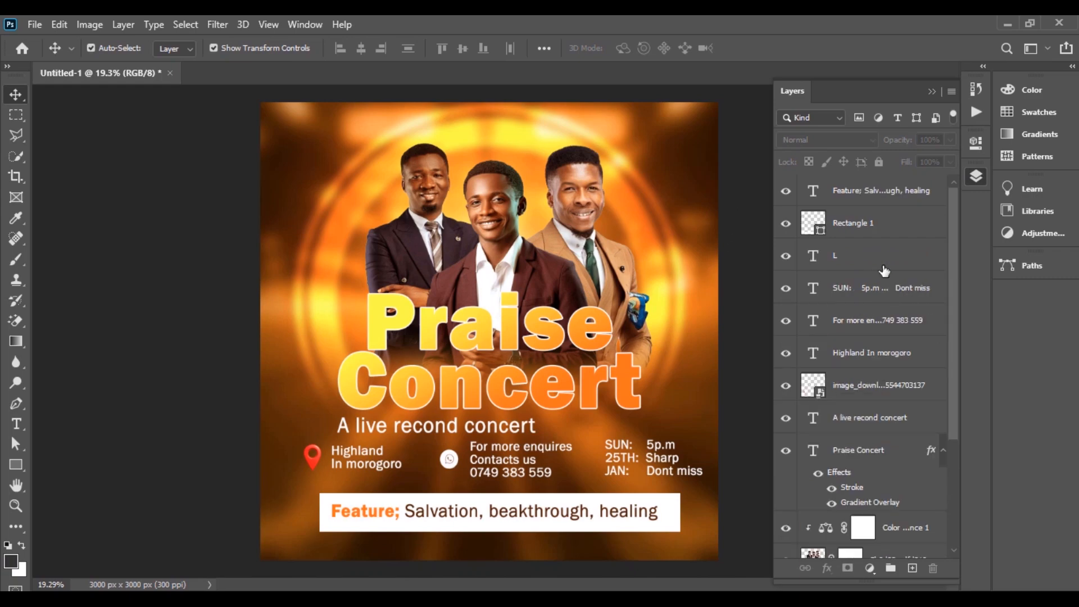
pyautogui.click(879, 195)
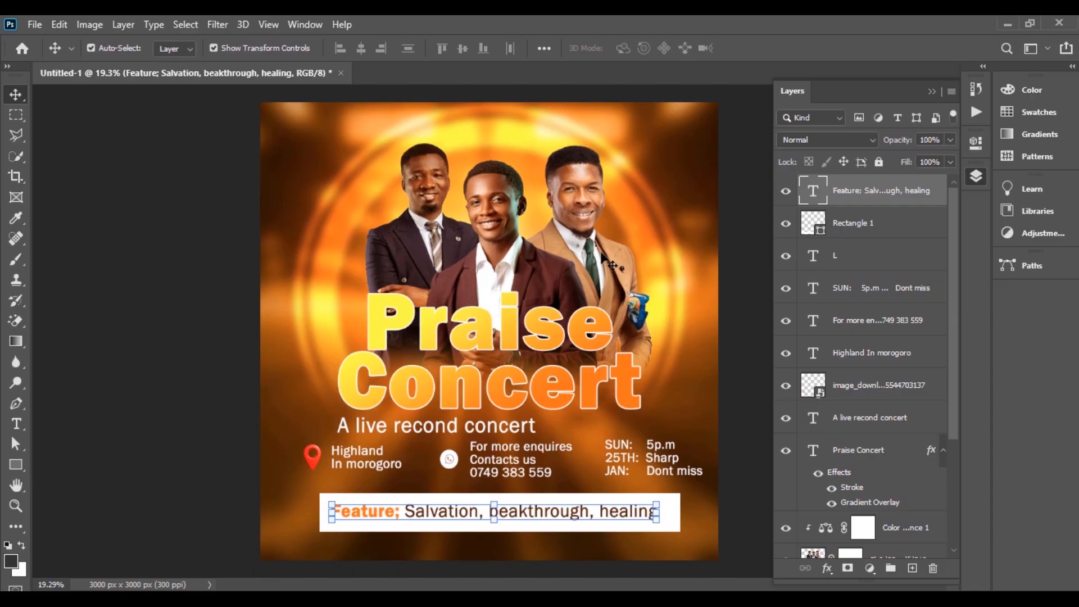
pyautogui.click(725, 251)
pyautogui.press('t')
pyautogui.click(640, 245)
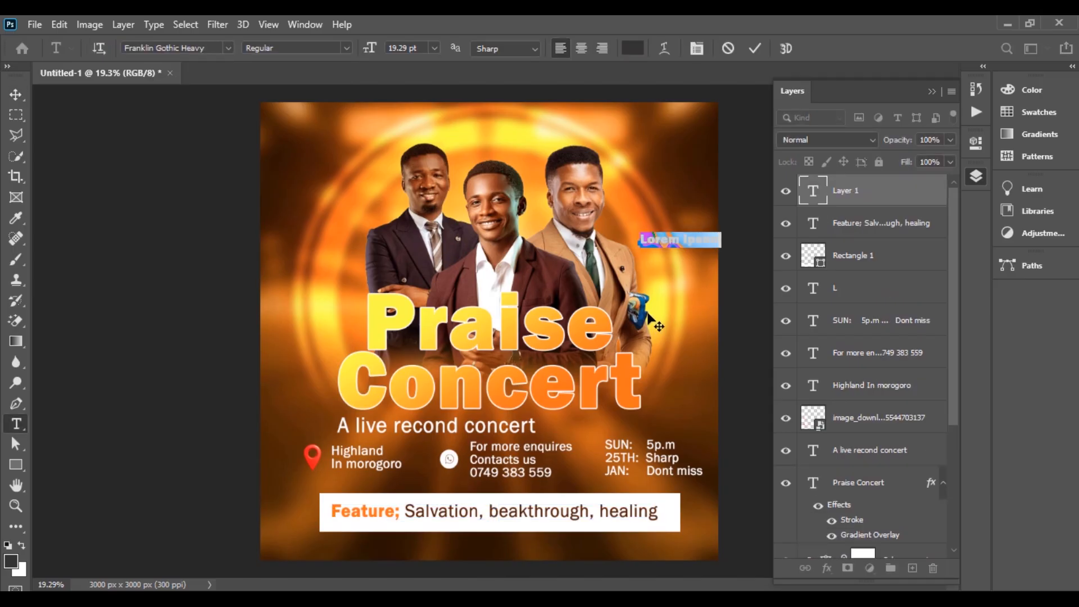
# Step: Type a two-line 'pastor' plus name label in Franklin Gothic Book beside the right man
pyautogui.click(228, 48)
pyautogui.click(425, 97)
pyautogui.write('pastor')
pyautogui.press('Return')
pyautogui.write('Daniel')
pyautogui.hotkey('ctrl', 'Return')
pyautogui.press('v')
pyautogui.moveTo(666, 247); pyautogui.dragTo(669, 262)
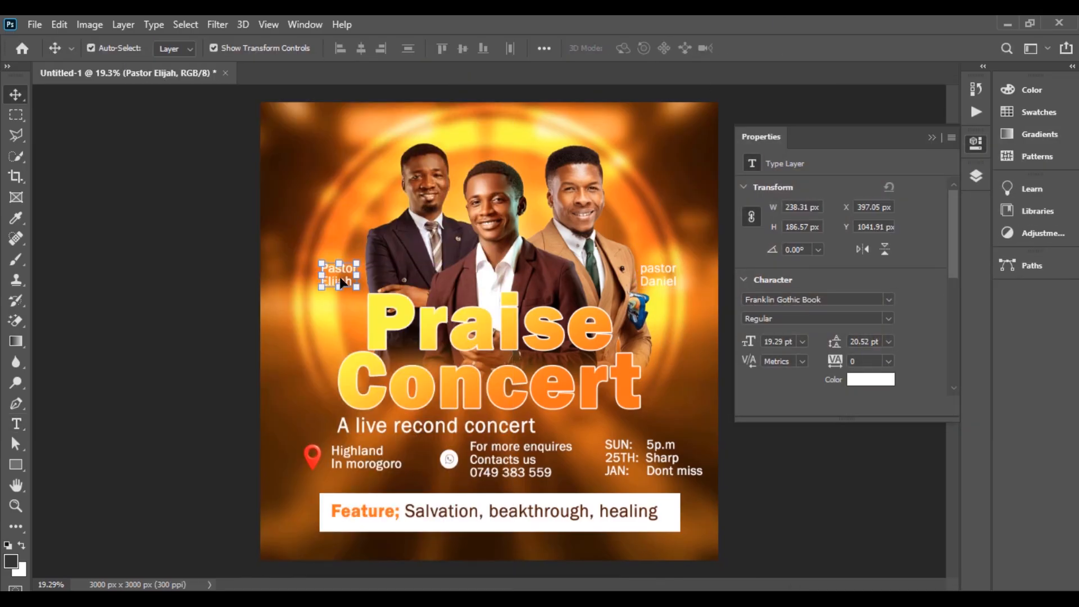